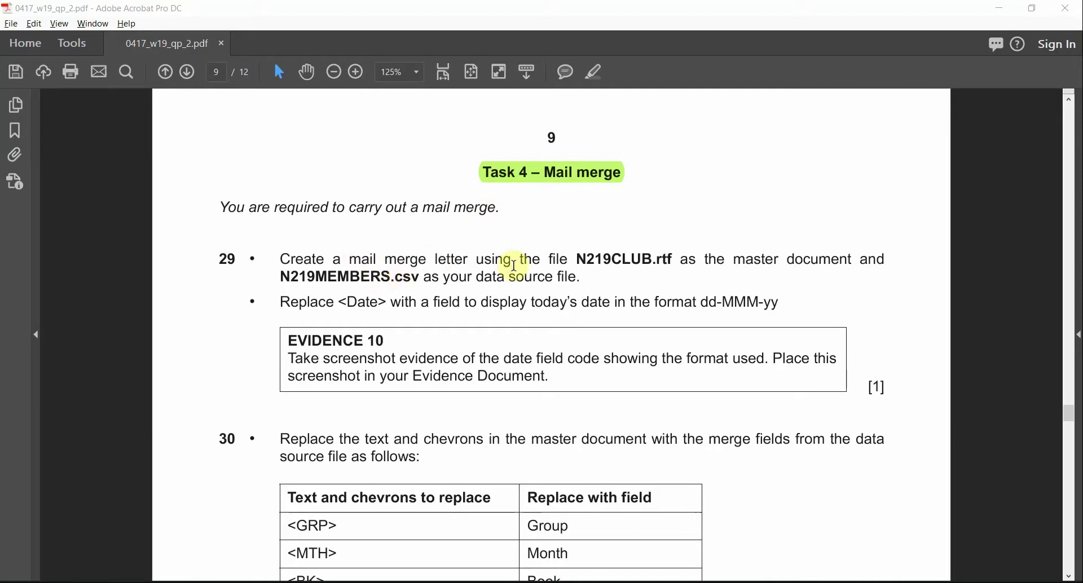
Step: Check question 29 for the required files and open the master document N219CLUB.rtf from the 0417_w19_sf_02 source files folder
{"action": "left_click_drag", "start_coordinate": [587, 259], "coordinate": [656, 251]}
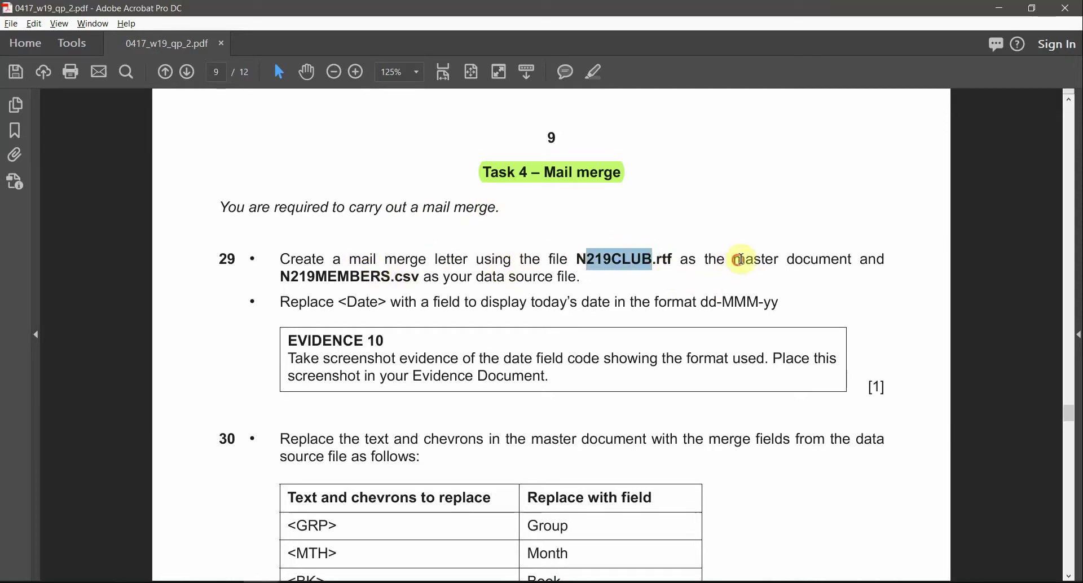
{"action": "left_click_drag", "start_coordinate": [736, 260], "coordinate": [827, 254]}
{"action": "left_click_drag", "start_coordinate": [316, 277], "coordinate": [391, 278]}
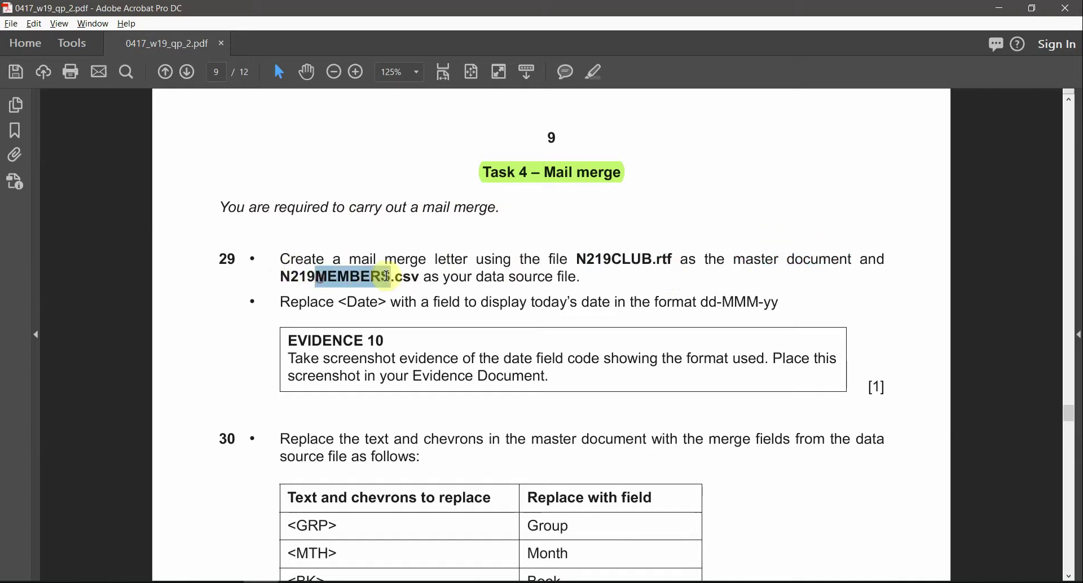
{"action": "left_click_drag", "start_coordinate": [477, 277], "coordinate": [552, 275]}
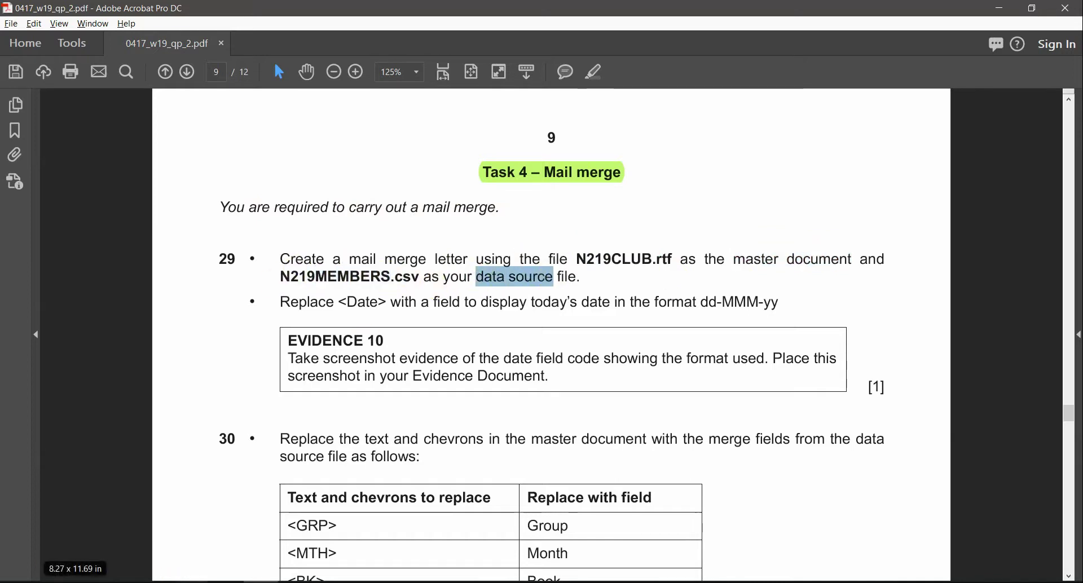
{"action": "mouse_move", "coordinate": [190, 582]}
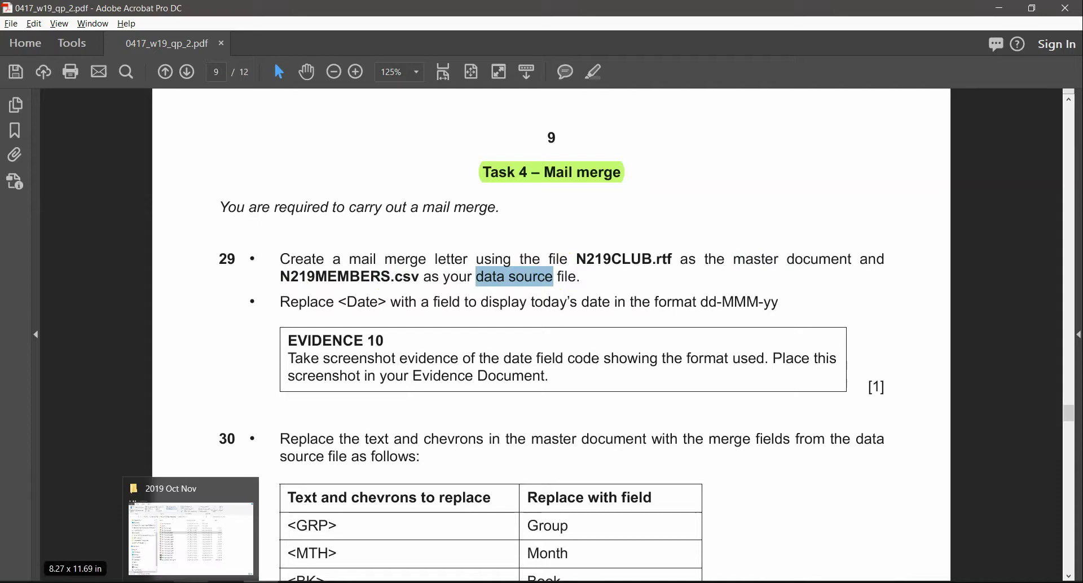
{"action": "left_click", "coordinate": [191, 536]}
{"action": "left_click", "coordinate": [341, 201]}
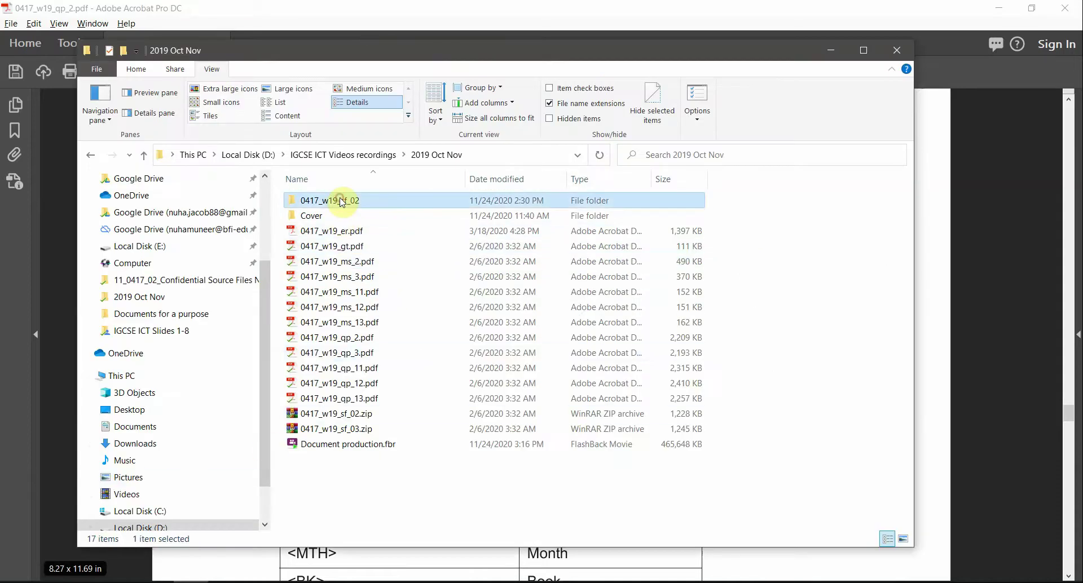
{"action": "double_click", "coordinate": [361, 202]}
{"action": "double_click", "coordinate": [363, 201]}
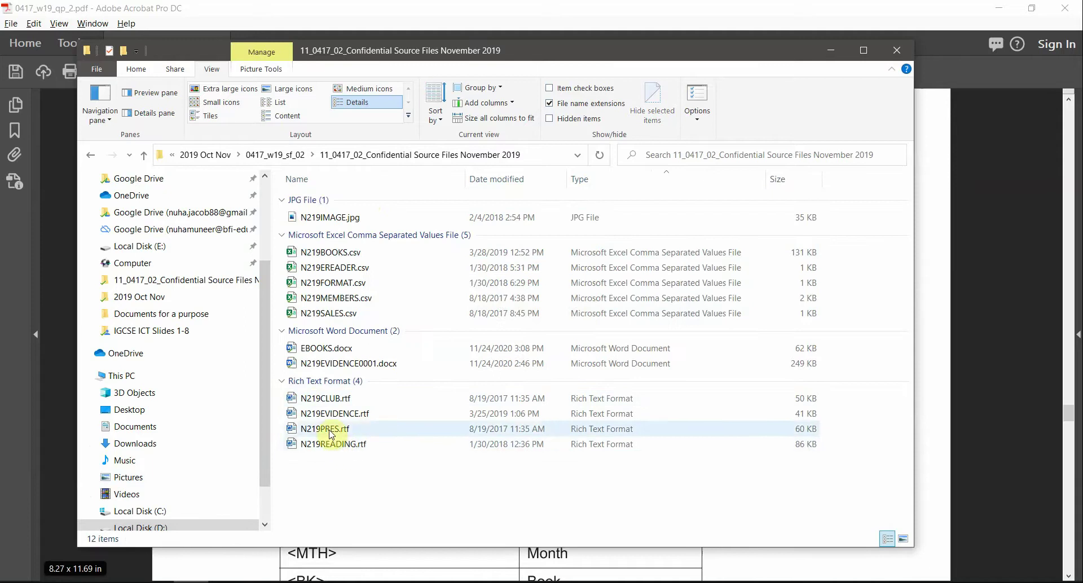
{"action": "double_click", "coordinate": [333, 399]}
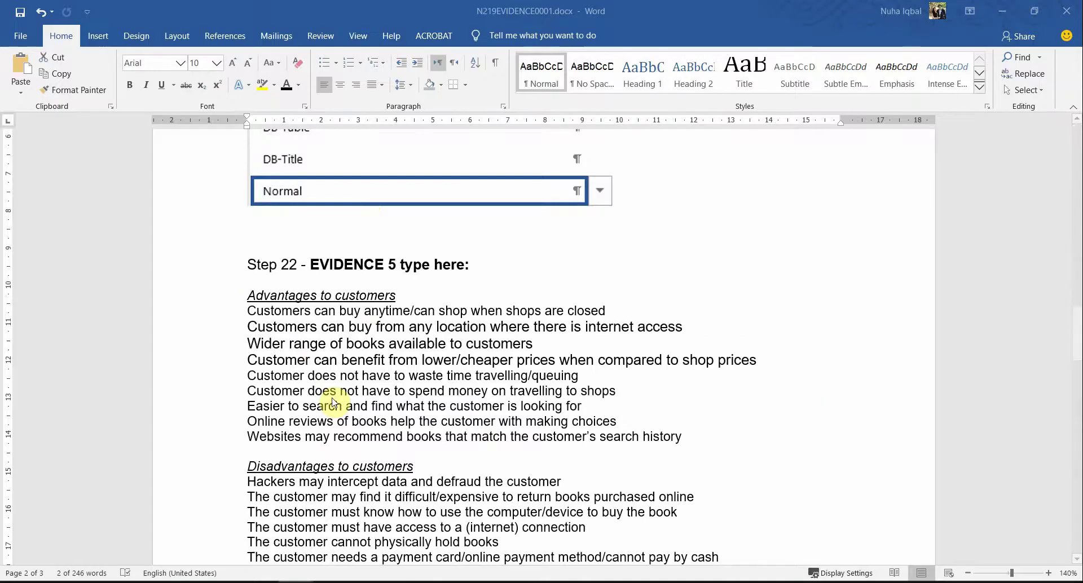
{"action": "scroll", "coordinate": [423, 423], "scroll_direction": "down", "scroll_amount": 2}
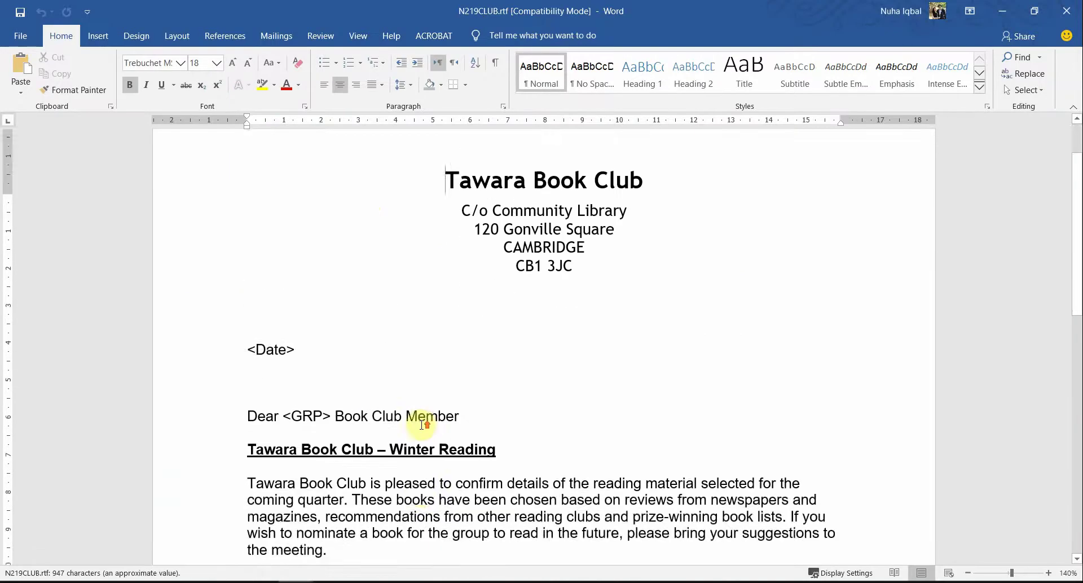
Step: Confirm the data source file name in the exam paper and open N219MEMBERS.csv in a maximized Excel window
{"action": "key", "text": "alt+Tab"}
{"action": "key", "text": "alt+Tab"}
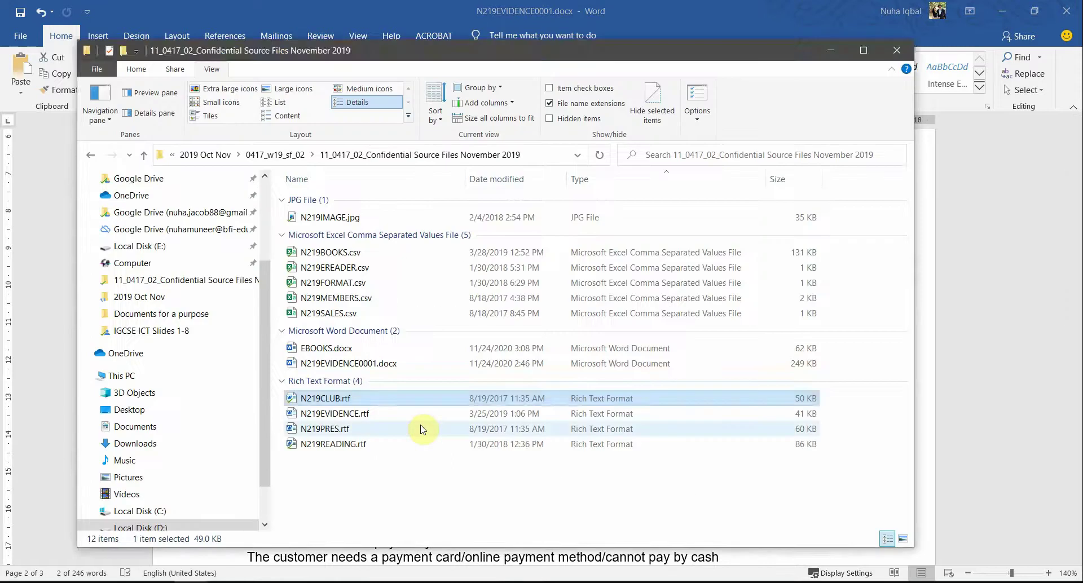
{"action": "key", "text": "alt+Tab"}
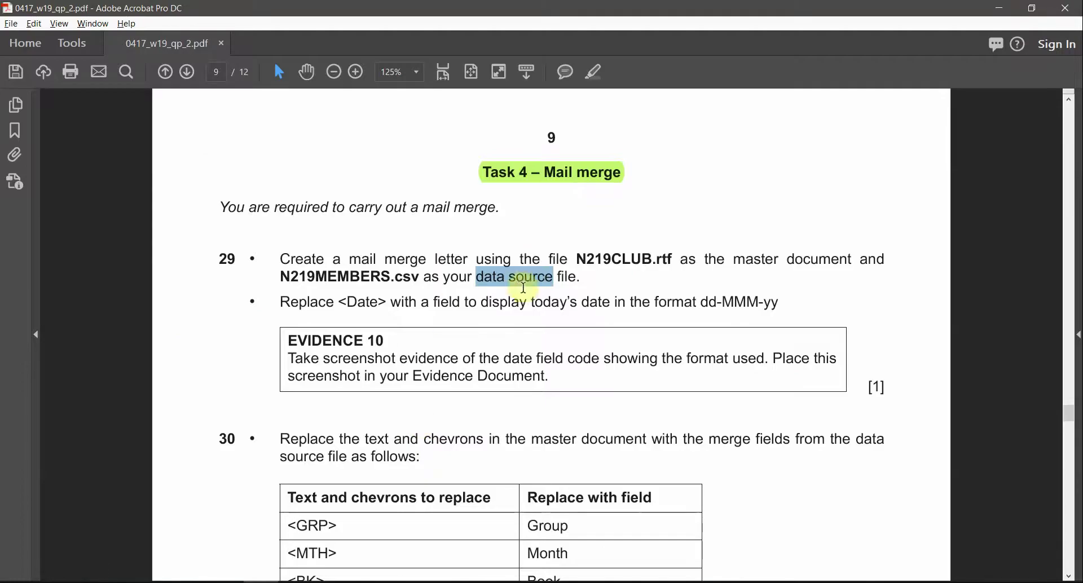
{"action": "left_click_drag", "start_coordinate": [299, 277], "coordinate": [380, 276]}
{"action": "key", "text": "alt+Tab"}
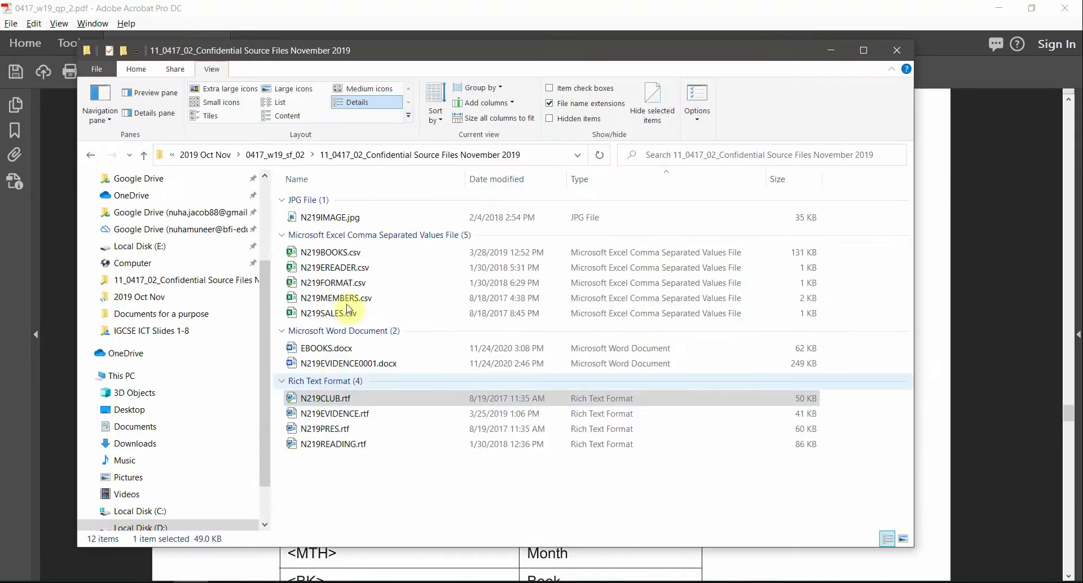
{"action": "left_click", "coordinate": [339, 296]}
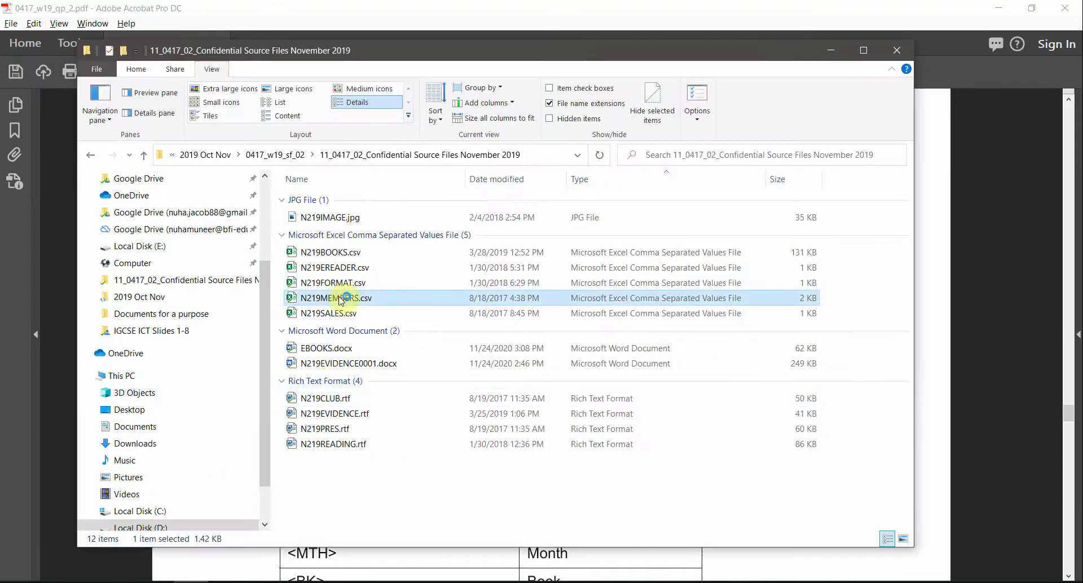
{"action": "double_click", "coordinate": [341, 298]}
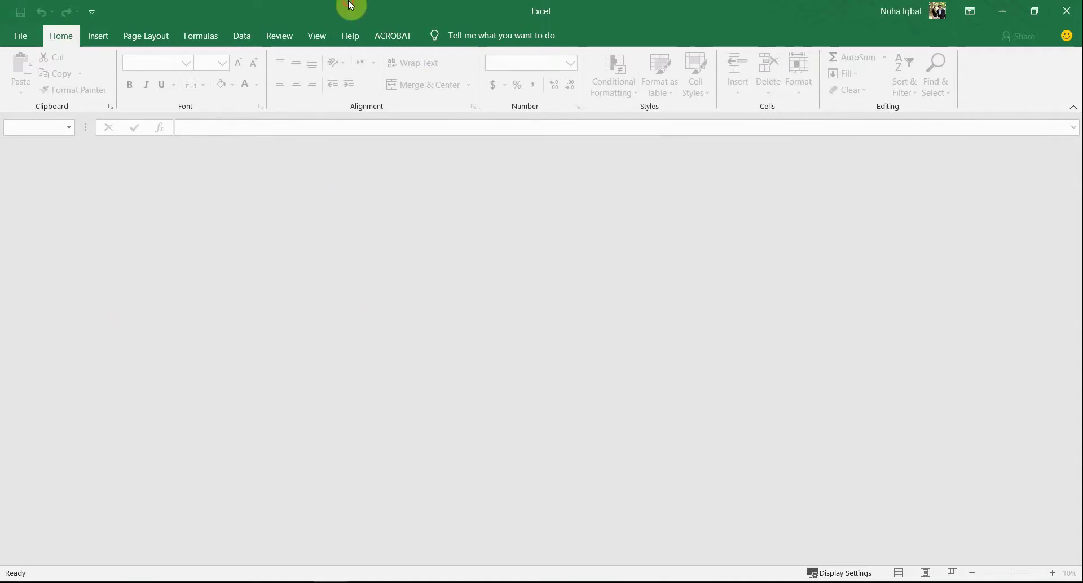
{"action": "double_click", "coordinate": [351, 5]}
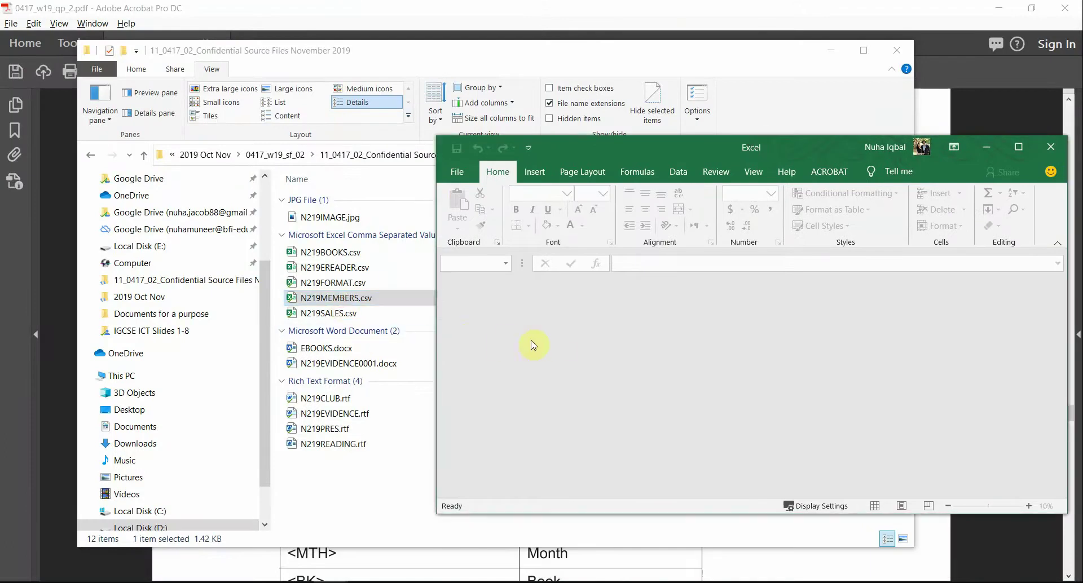
{"action": "double_click", "coordinate": [583, 152]}
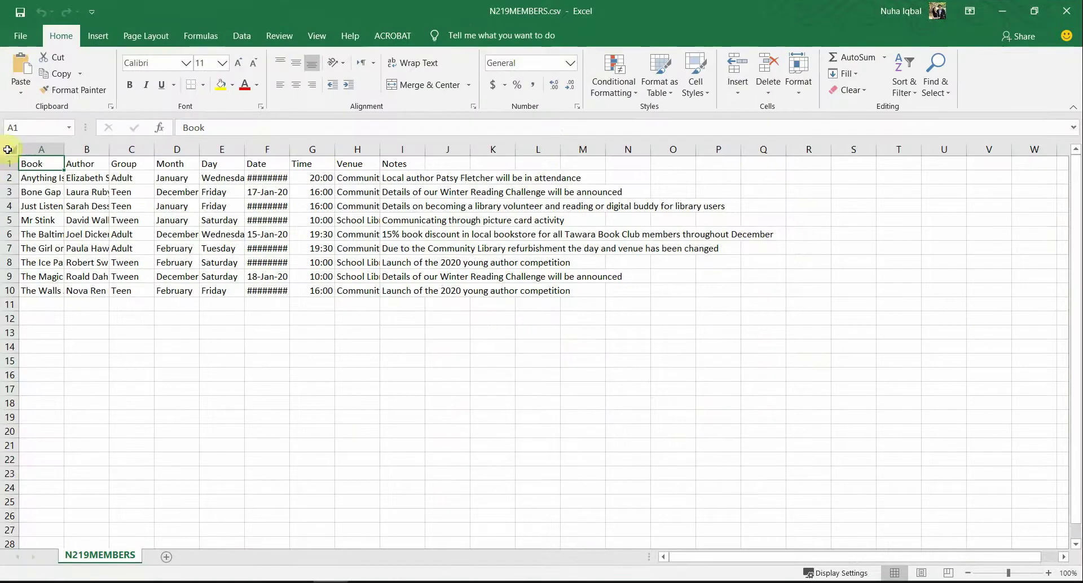
Step: Autofit all columns of the N219MEMBERS sheet and examine its records and field headings
{"action": "left_click", "coordinate": [8, 149]}
{"action": "double_click", "coordinate": [63, 150]}
{"action": "left_click", "coordinate": [136, 322]}
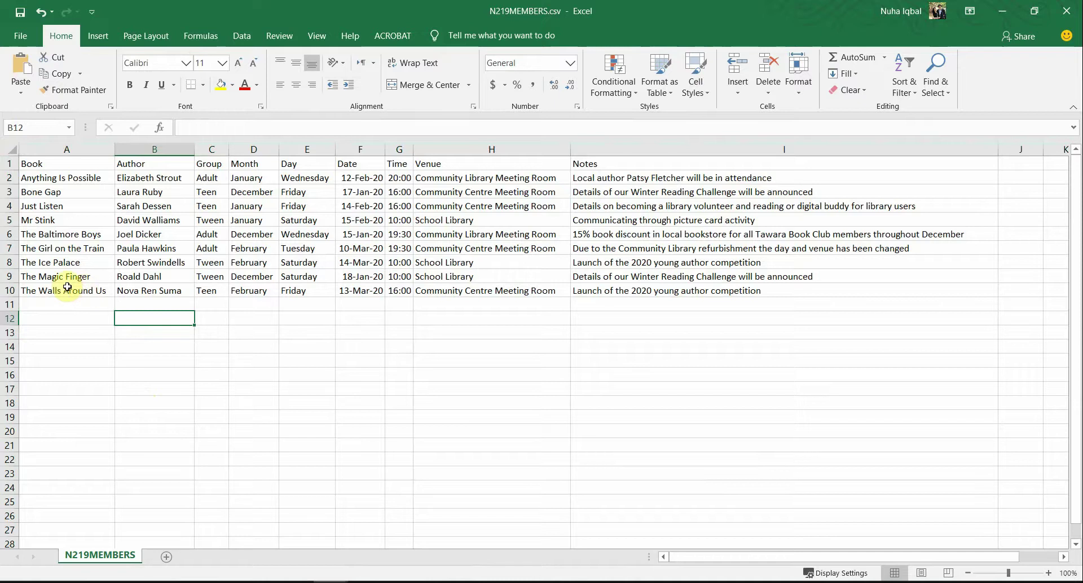
{"action": "left_click_drag", "start_coordinate": [68, 288], "coordinate": [590, 182]}
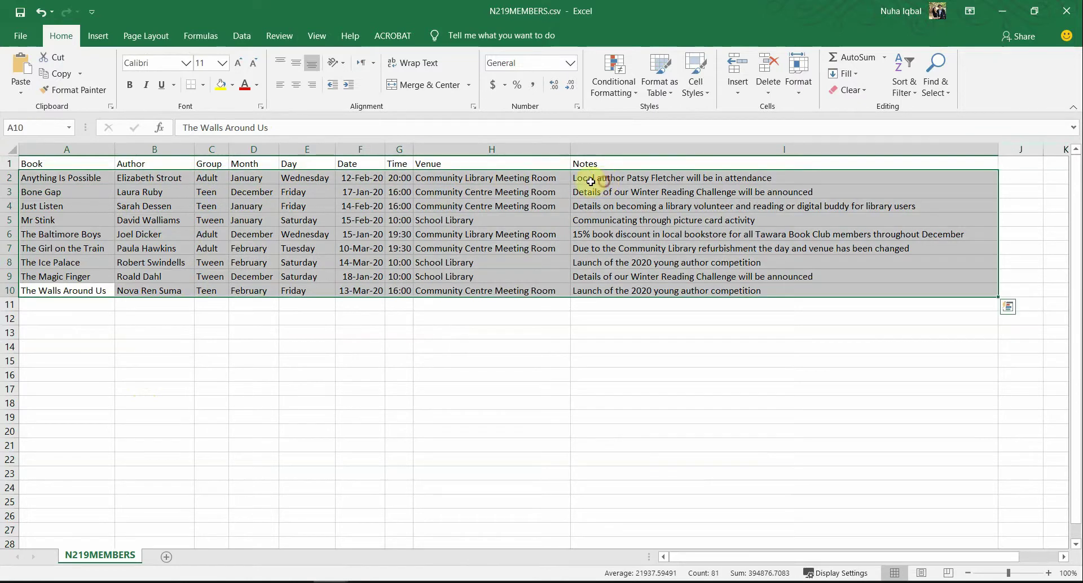
{"action": "left_click", "coordinate": [144, 245]}
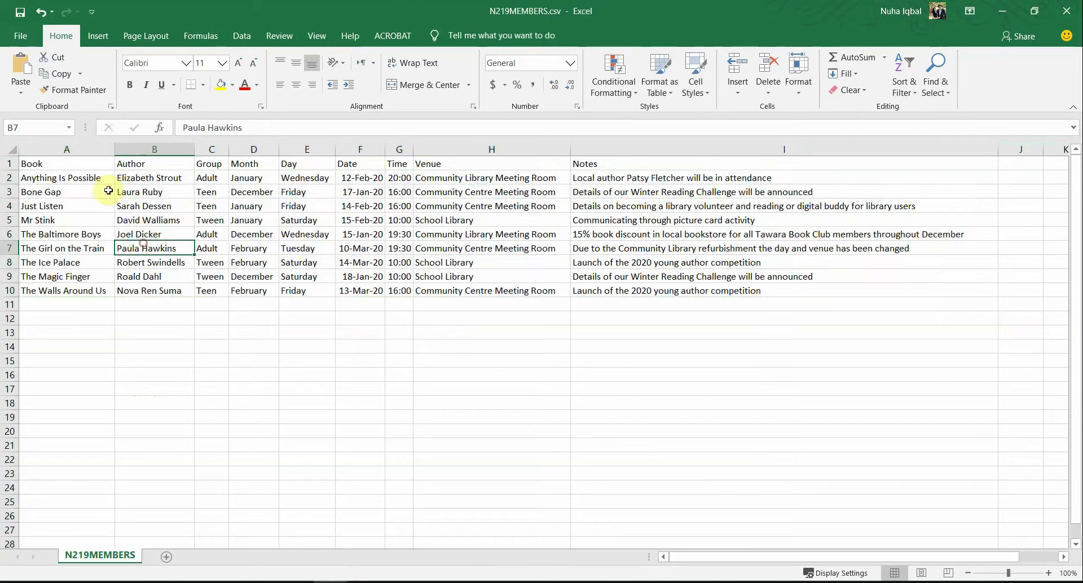
{"action": "left_click_drag", "start_coordinate": [5, 178], "coordinate": [3, 290]}
{"action": "left_click", "coordinate": [126, 264]}
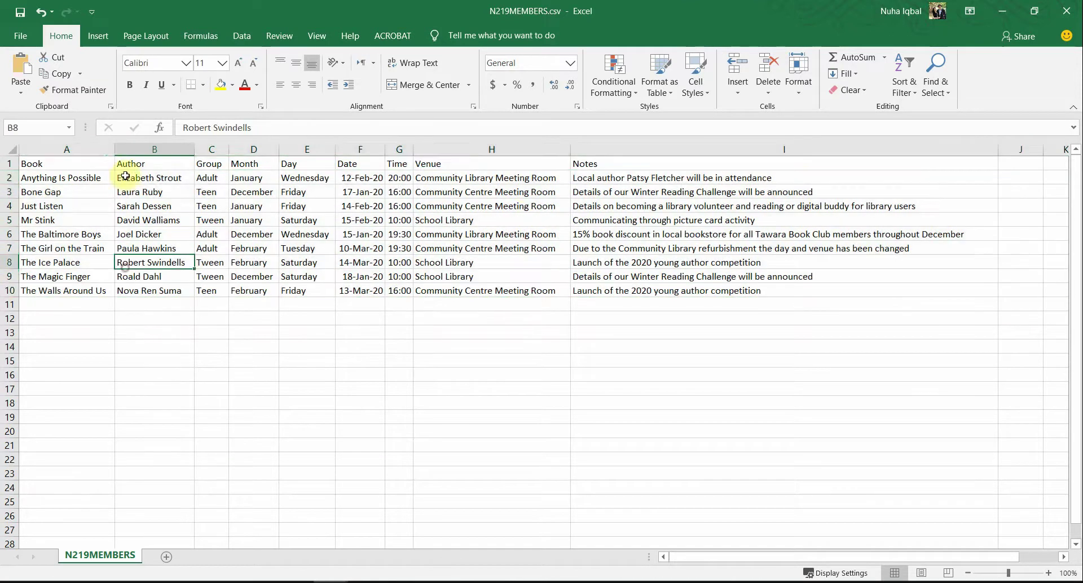
{"action": "left_click_drag", "start_coordinate": [78, 162], "coordinate": [543, 160]}
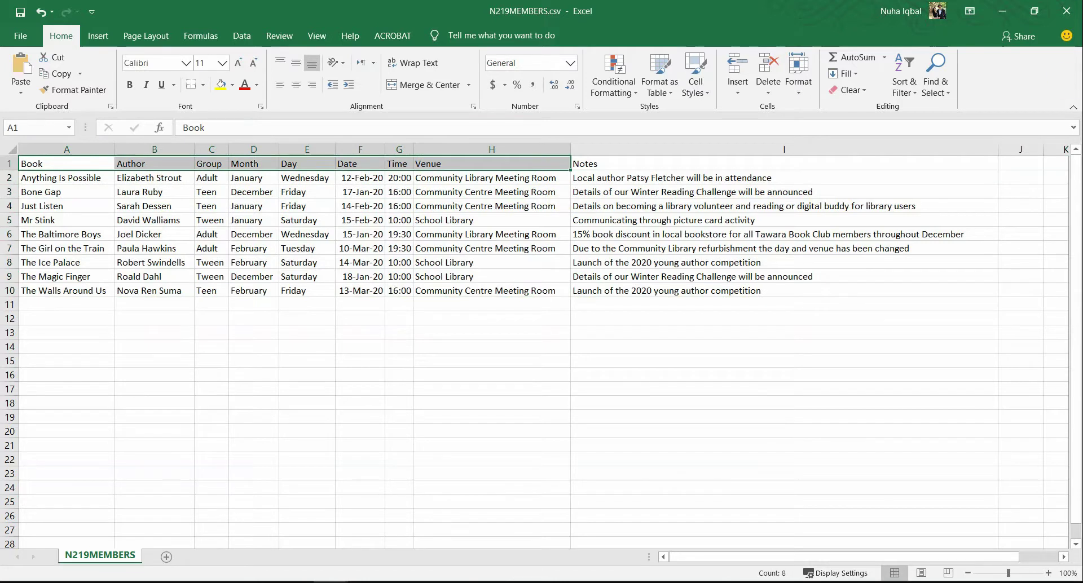
Step: Close the N219MEMBERS.csv workbook without saving and return to the exam paper in Acrobat
{"action": "left_click", "coordinate": [1060, 13]}
{"action": "left_click", "coordinate": [540, 312]}
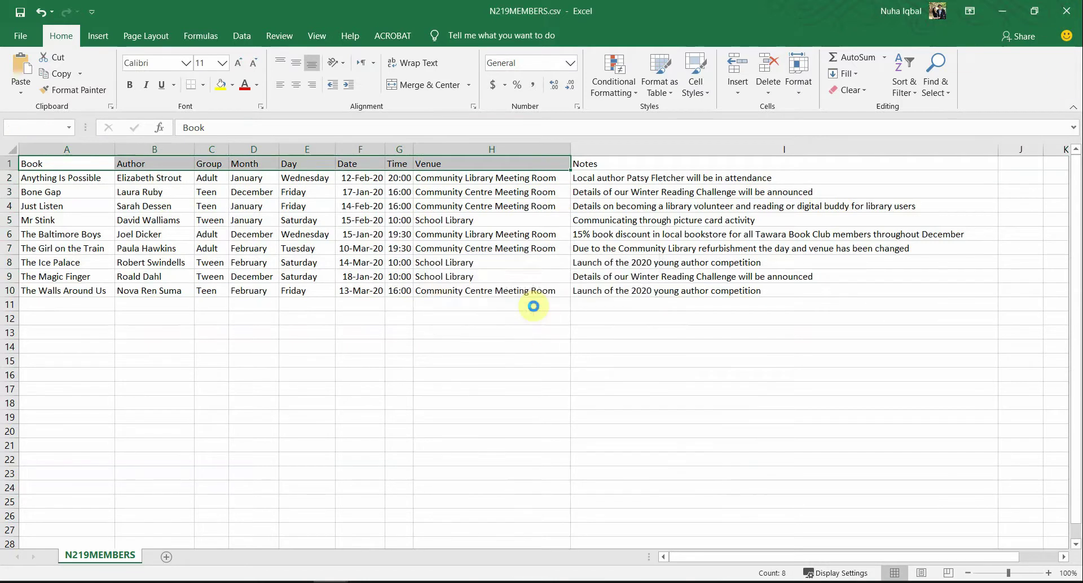
{"action": "left_click", "coordinate": [440, 8]}
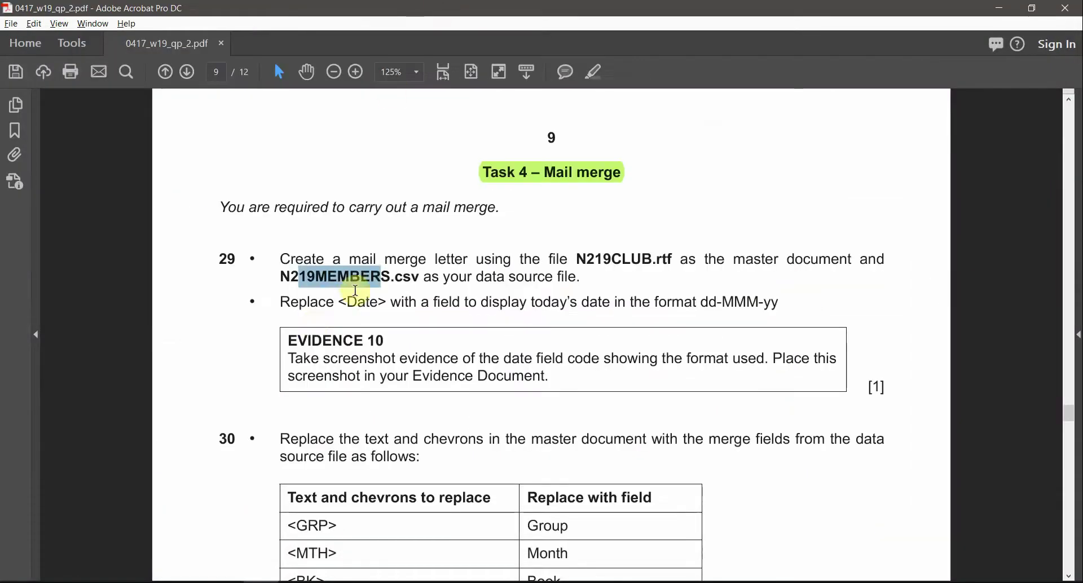
Step: Read the <Date> replacement instruction in question 29 and highlight the date format dd-MMM-yy
{"action": "left_click", "coordinate": [360, 295]}
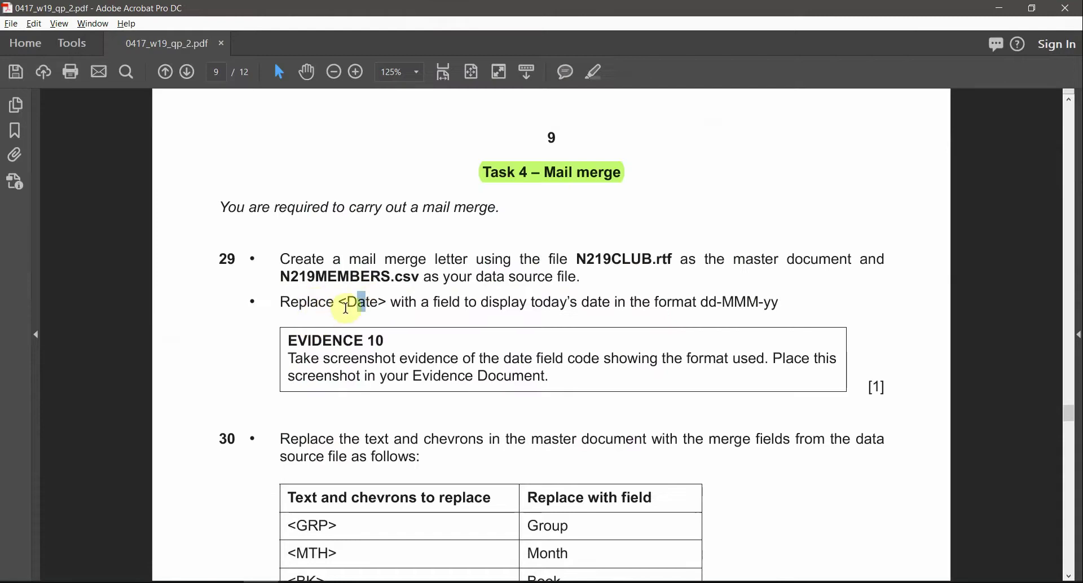
{"action": "left_click_drag", "start_coordinate": [339, 303], "coordinate": [527, 304]}
{"action": "left_click", "coordinate": [553, 305]}
{"action": "left_click_drag", "start_coordinate": [603, 307], "coordinate": [785, 307]}
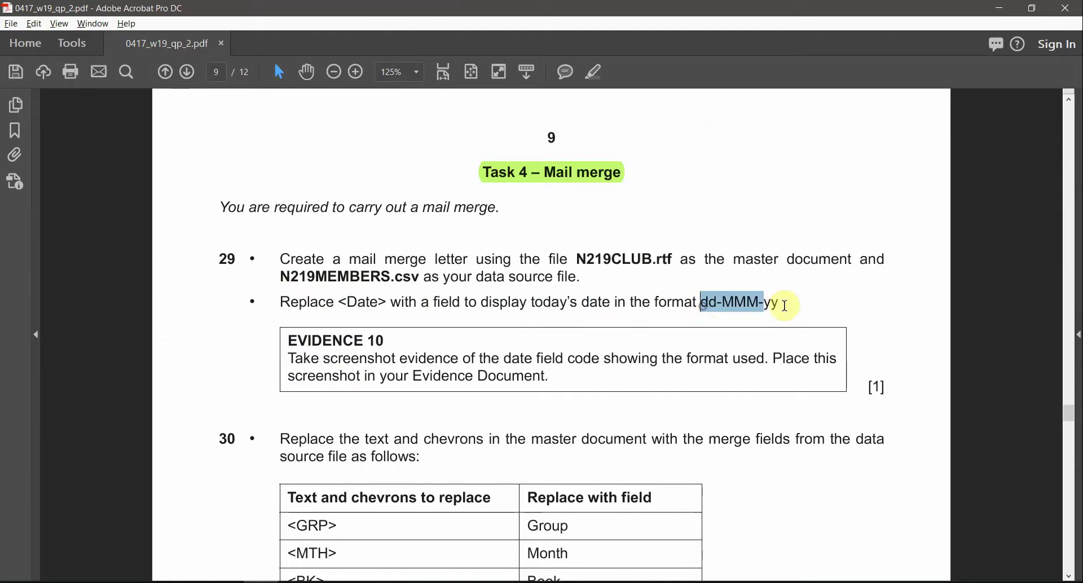
{"action": "left_click", "coordinate": [597, 72]}
Step: Switch to Word and select the <Date> placeholder in the N219CLUB.rtf letter
{"action": "key", "text": "alt+Tab"}
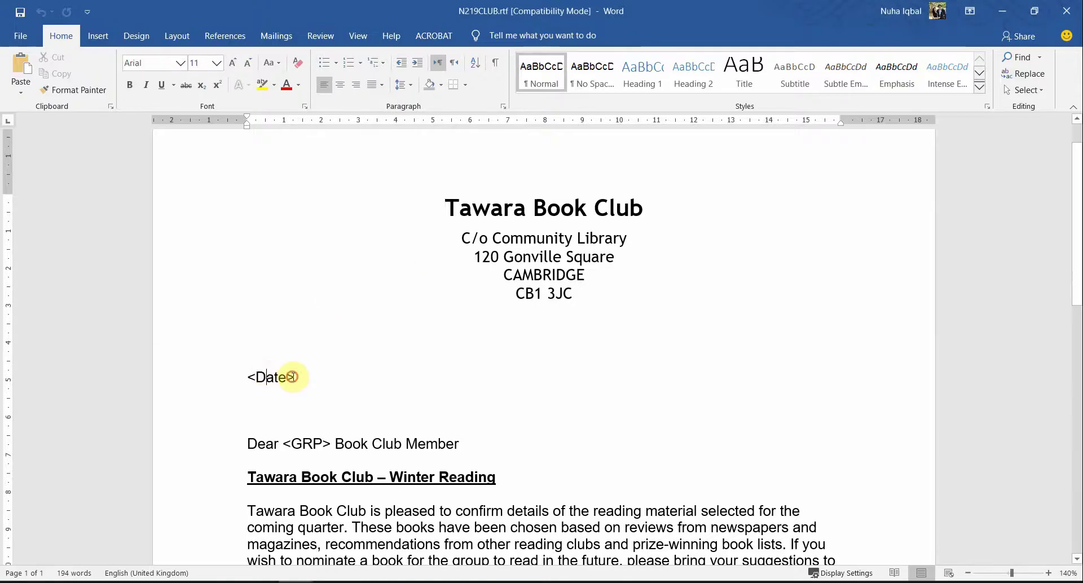
{"action": "left_click_drag", "start_coordinate": [295, 377], "coordinate": [247, 381]}
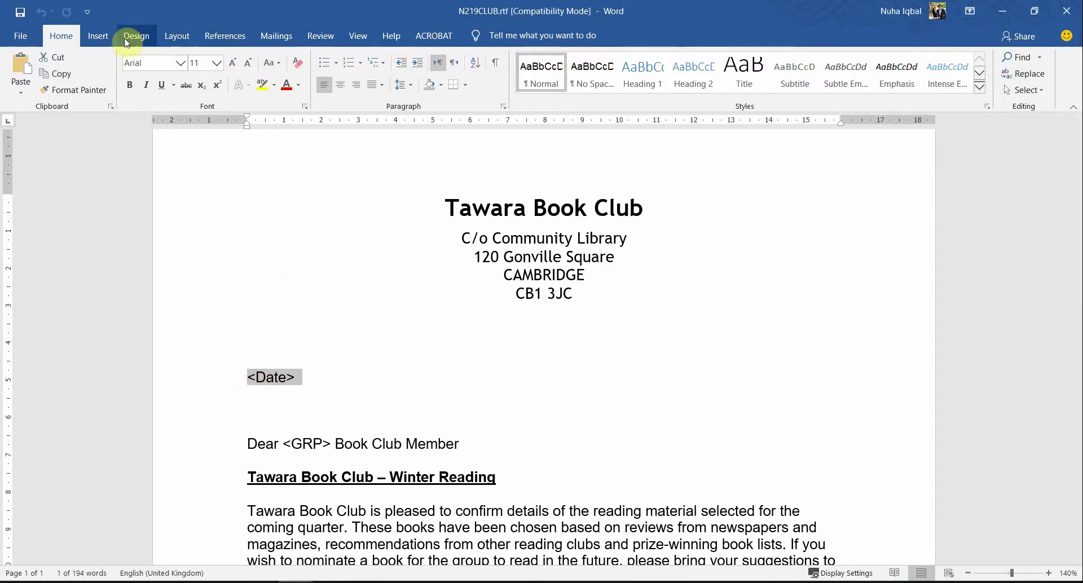
{"action": "left_click", "coordinate": [107, 39]}
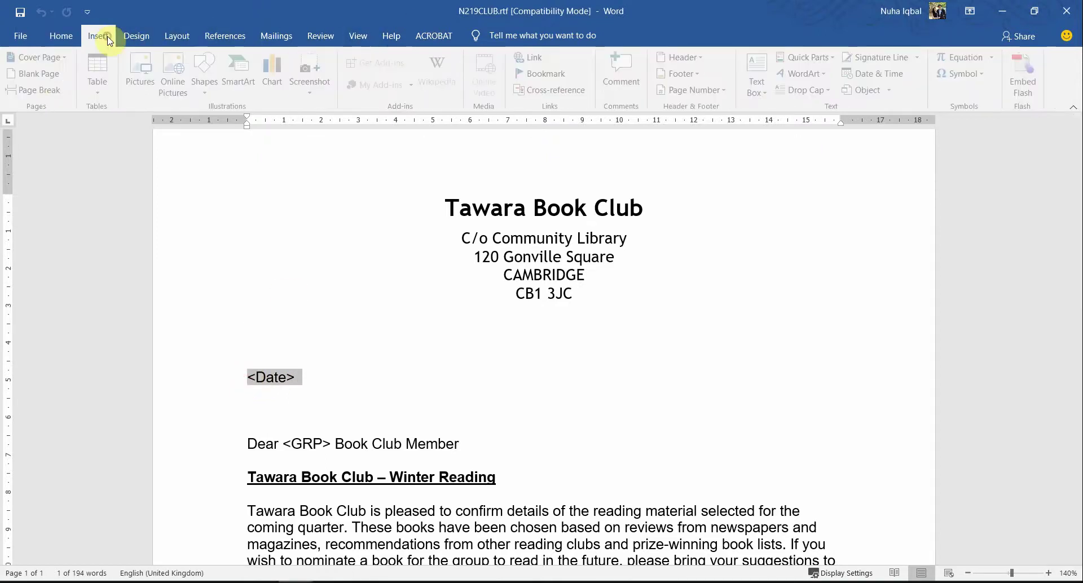
{"action": "left_click", "coordinate": [391, 40]}
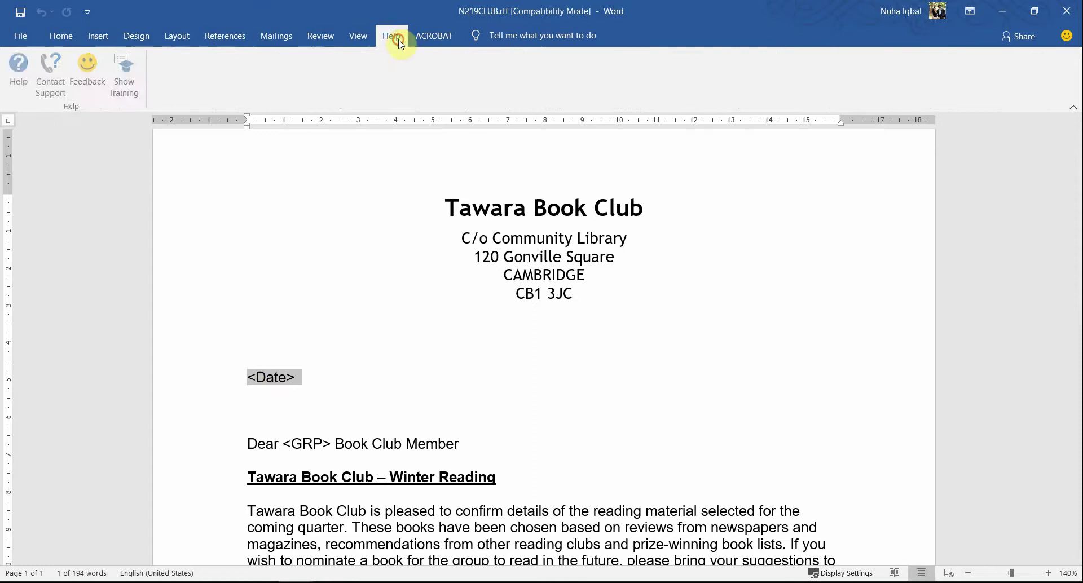
{"action": "left_click", "coordinate": [357, 37]}
{"action": "left_click", "coordinate": [319, 35]}
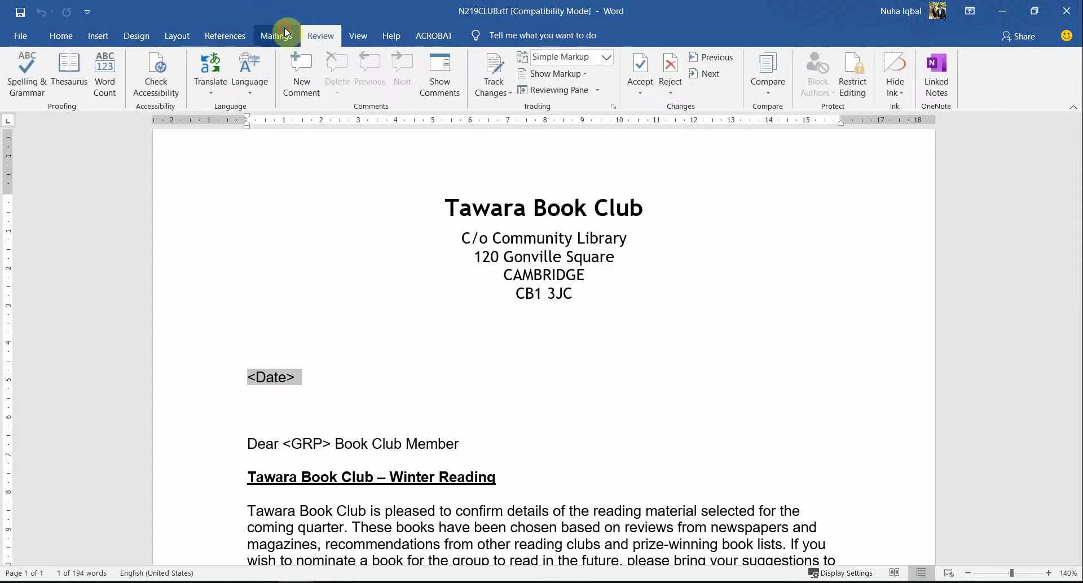
{"action": "left_click", "coordinate": [286, 32]}
{"action": "left_click", "coordinate": [133, 36]}
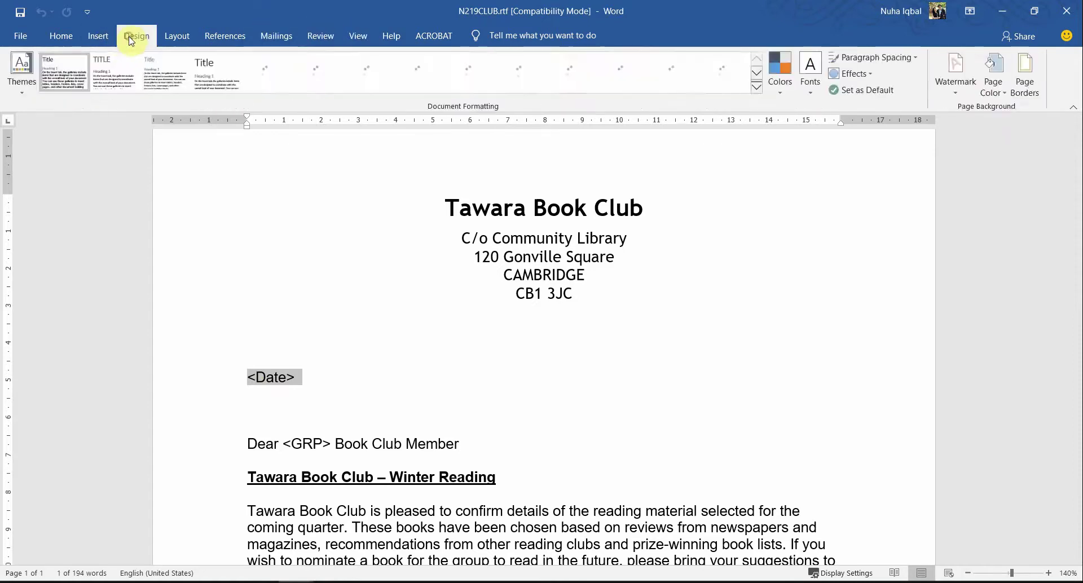
Step: Start inserting a field in place of the selected <Date> placeholder and choose the Date field
{"action": "left_click", "coordinate": [99, 37]}
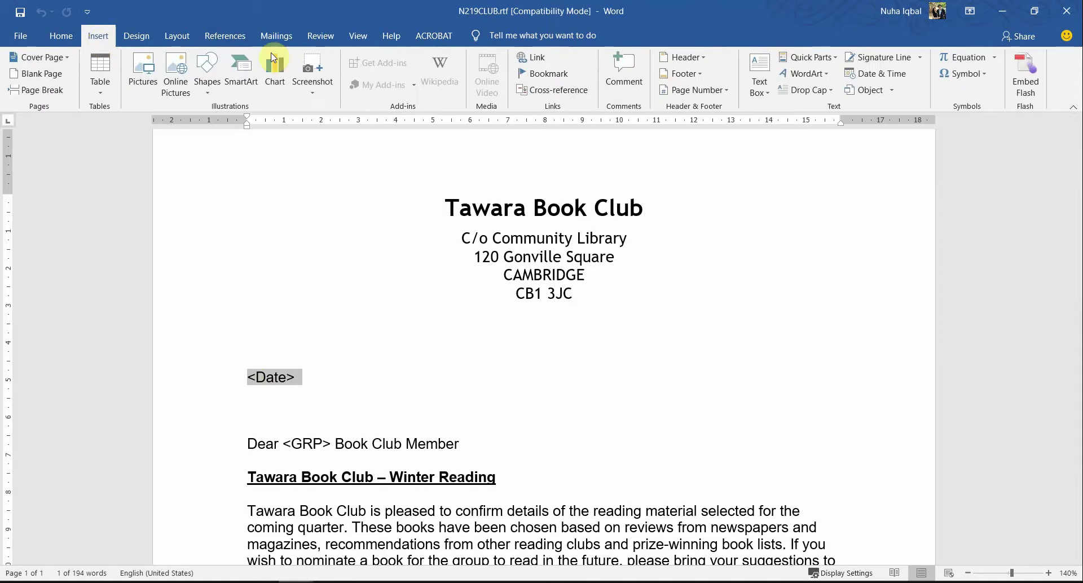
{"action": "left_click", "coordinate": [818, 60]}
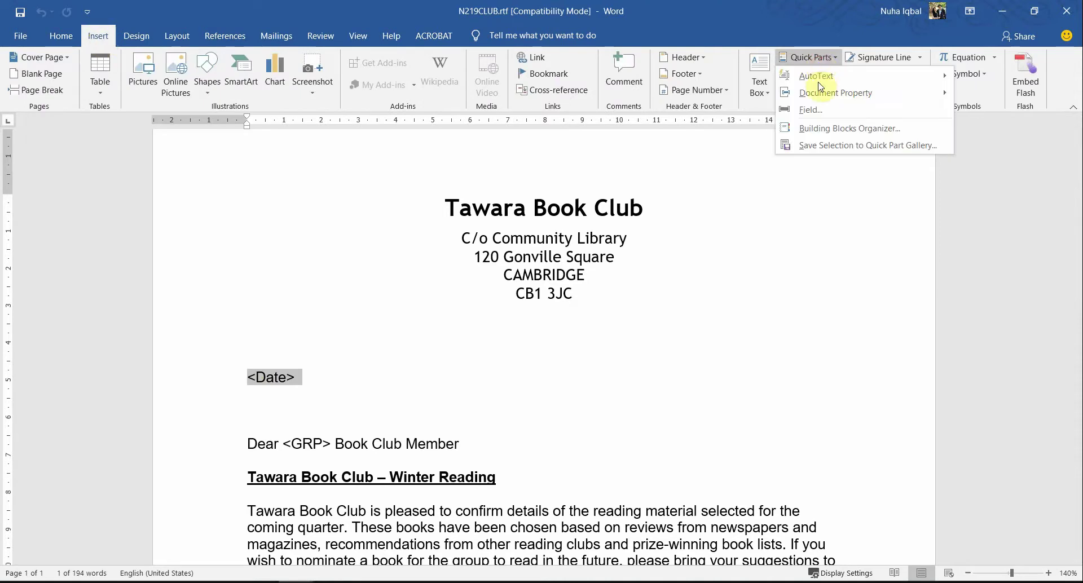
{"action": "left_click", "coordinate": [812, 110]}
{"action": "key", "text": "d"}
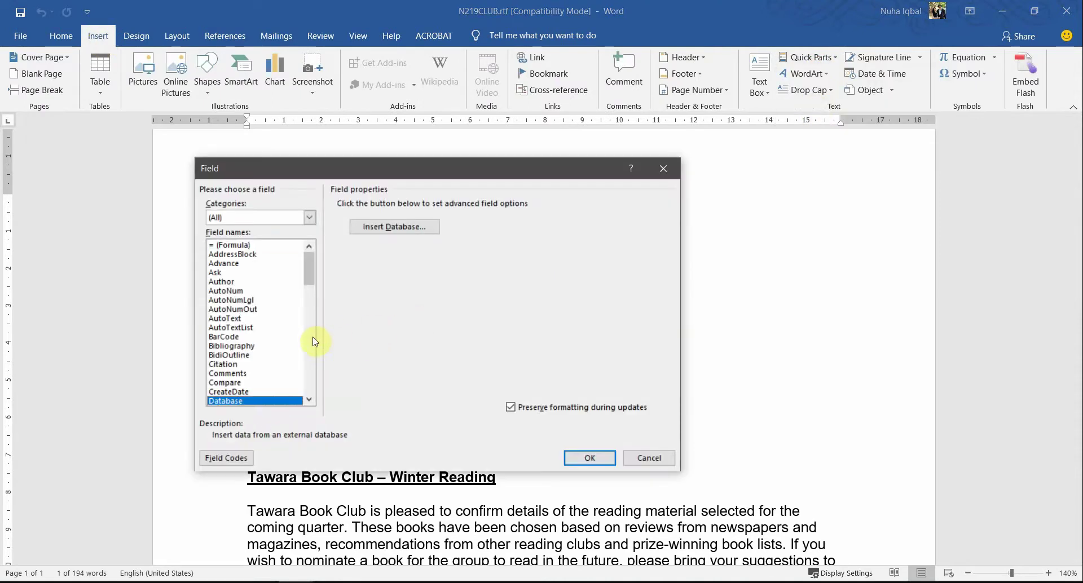
{"action": "scroll", "coordinate": [314, 341], "scroll_direction": "down", "scroll_amount": 2}
{"action": "left_click", "coordinate": [284, 355]}
Step: Check the required date format in the exam paper, choose the d-MMM-yy format for the Date field and insert it
{"action": "key", "text": "alt+Tab"}
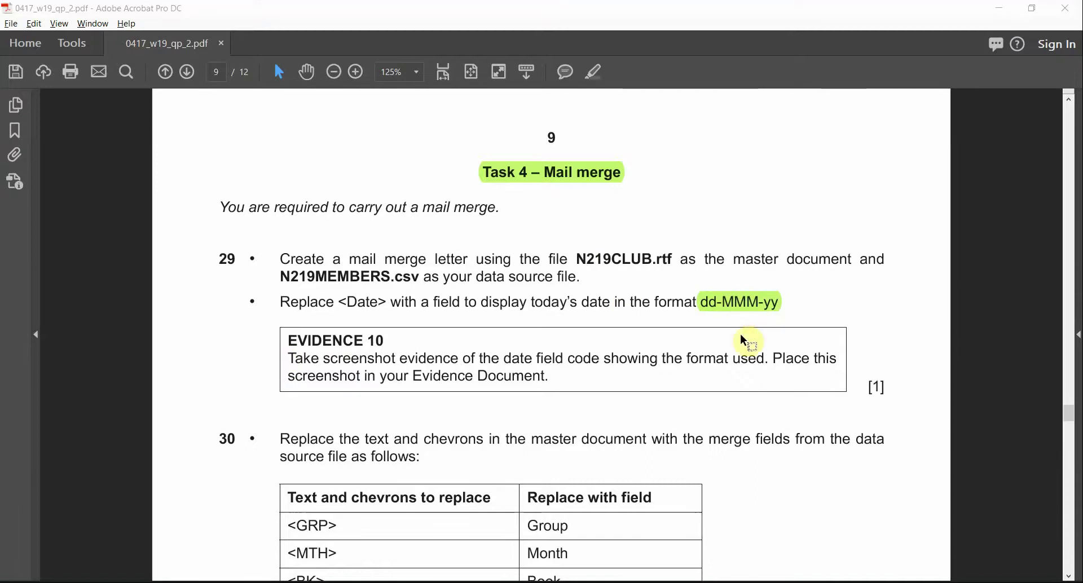
{"action": "key", "text": "alt+Tab"}
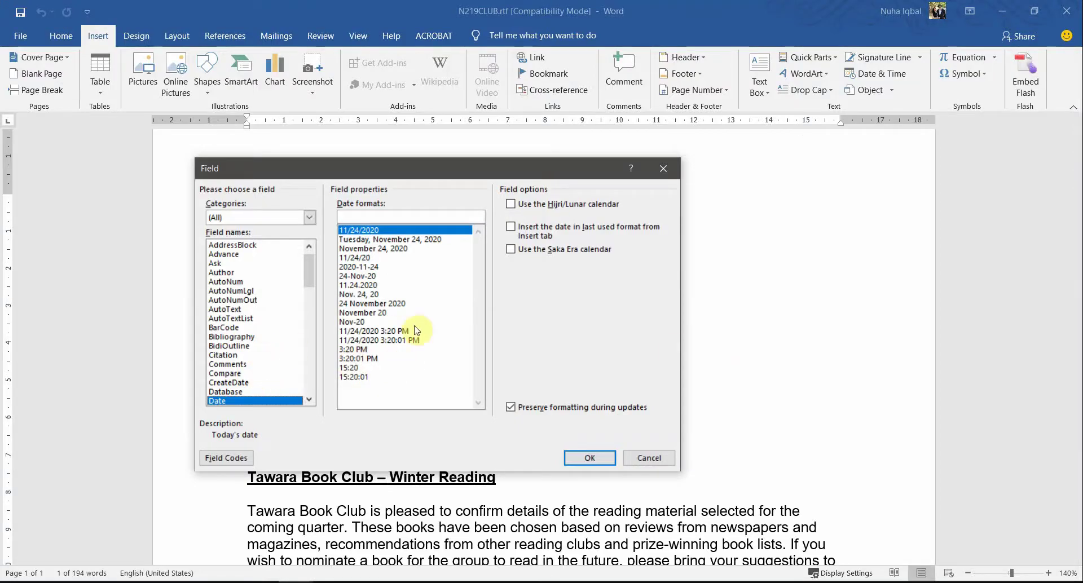
{"action": "left_click", "coordinate": [377, 277]}
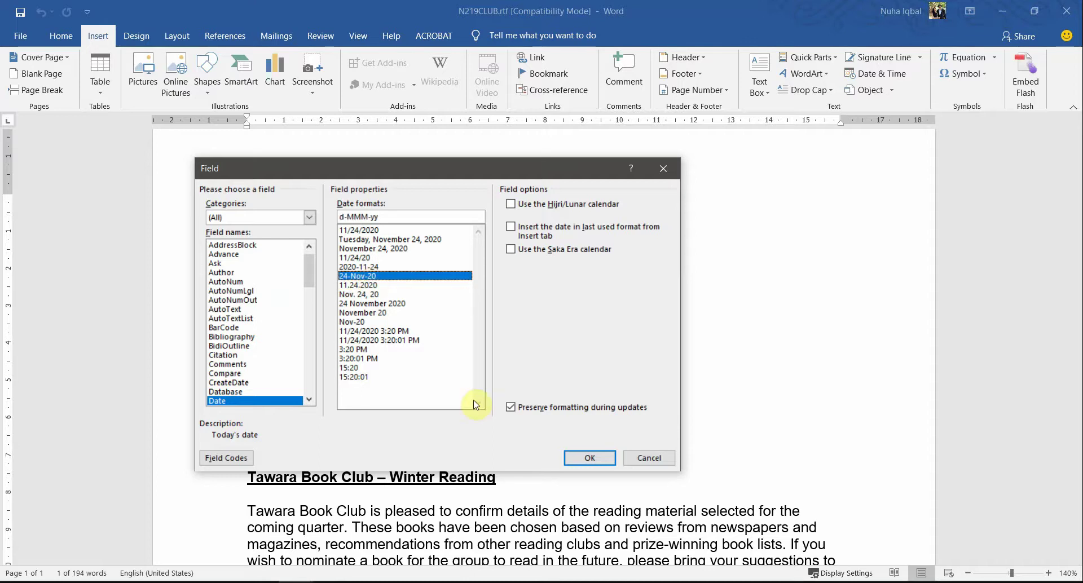
{"action": "key", "text": "alt+Tab"}
{"action": "key", "text": "alt+Tab"}
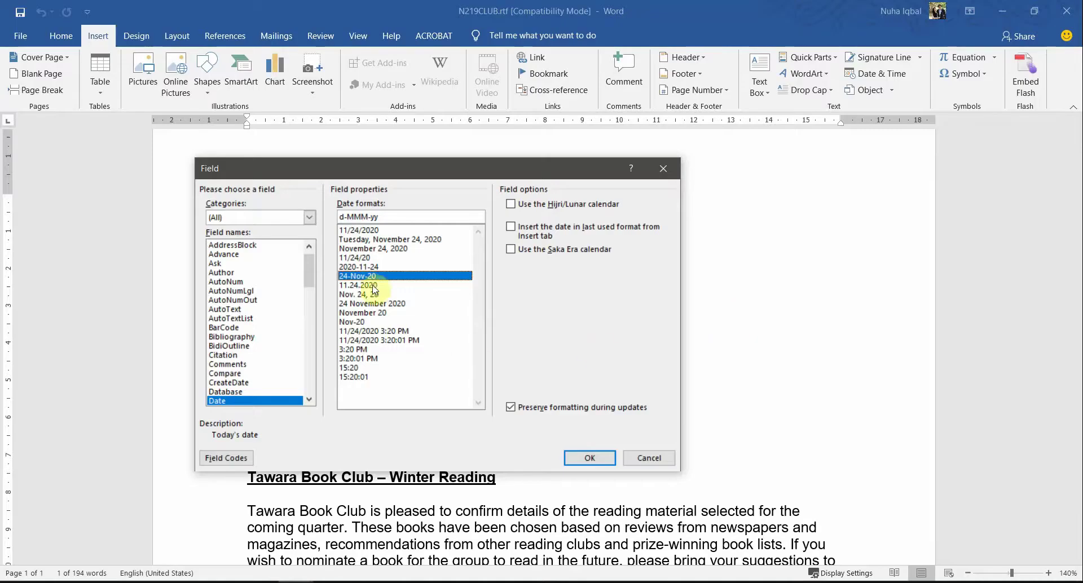
{"action": "key", "text": "alt+Tab"}
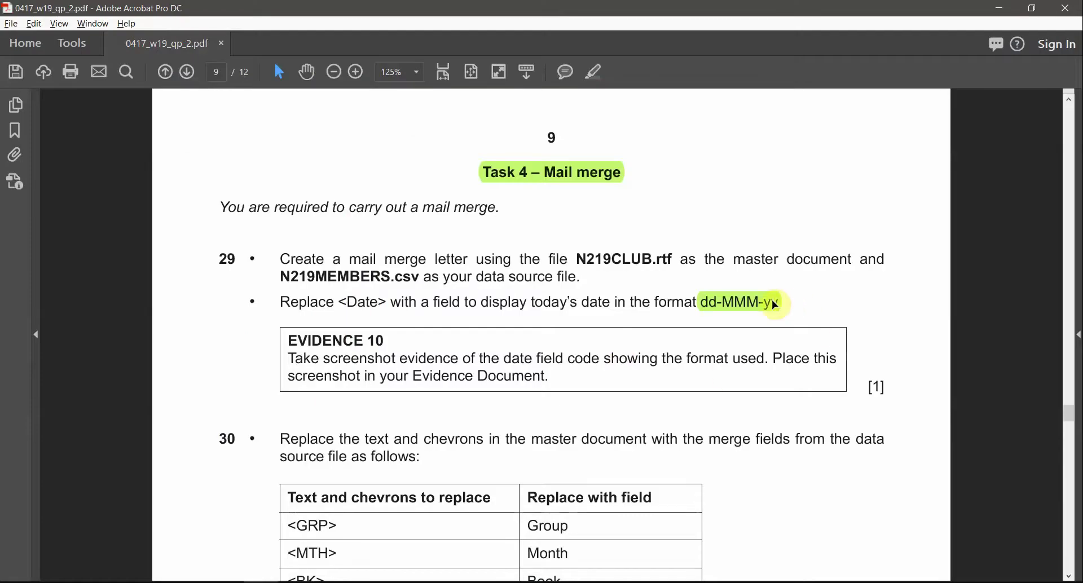
{"action": "key", "text": "alt+Tab"}
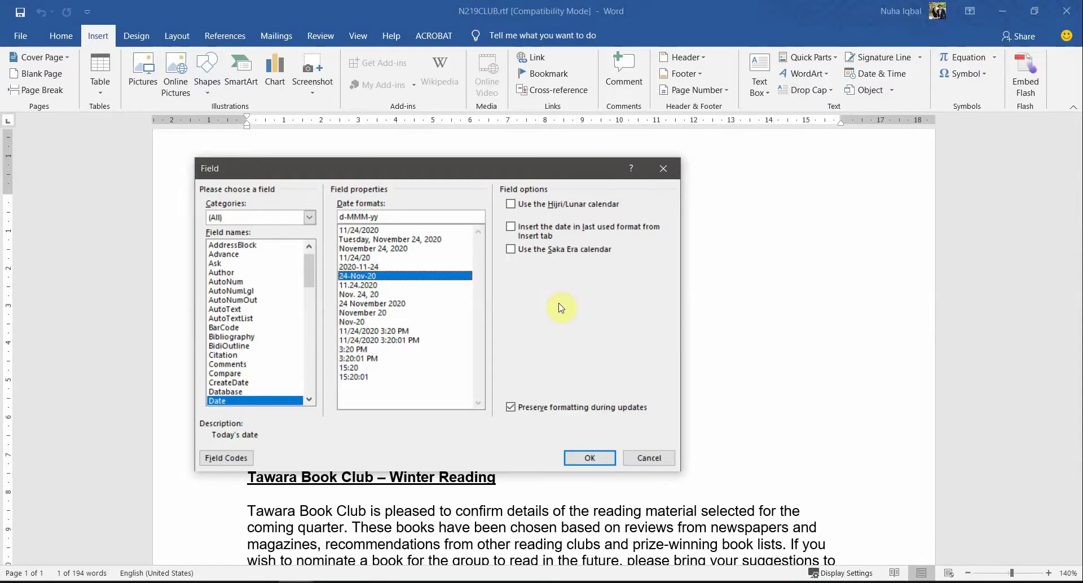
{"action": "left_click", "coordinate": [591, 457]}
Step: Switch to the exam paper in Acrobat and read question 29's instruction on the master document and data source files
{"action": "key", "text": "alt+Tab"}
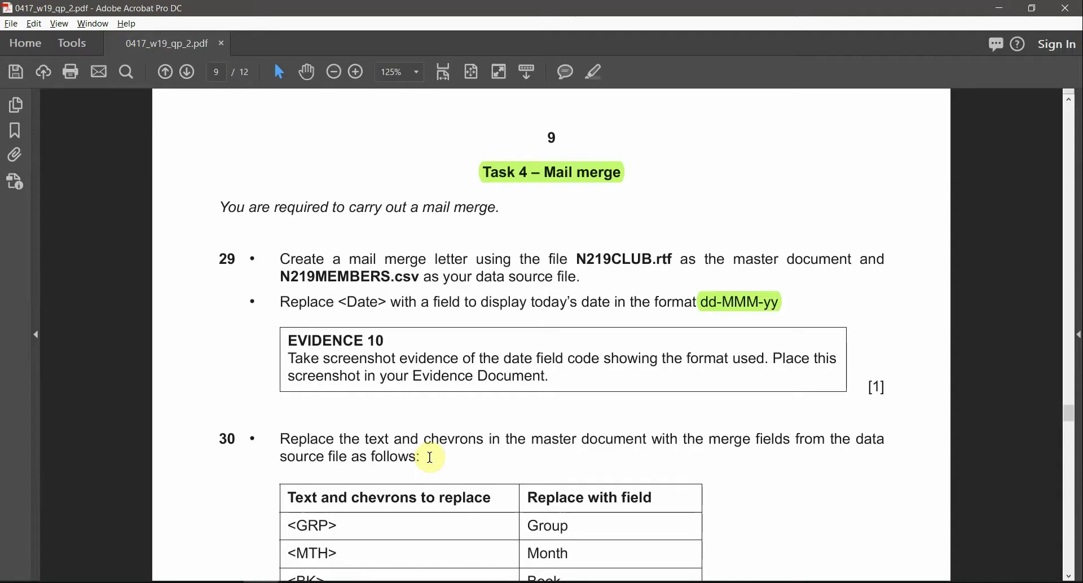
{"action": "left_click", "coordinate": [361, 314]}
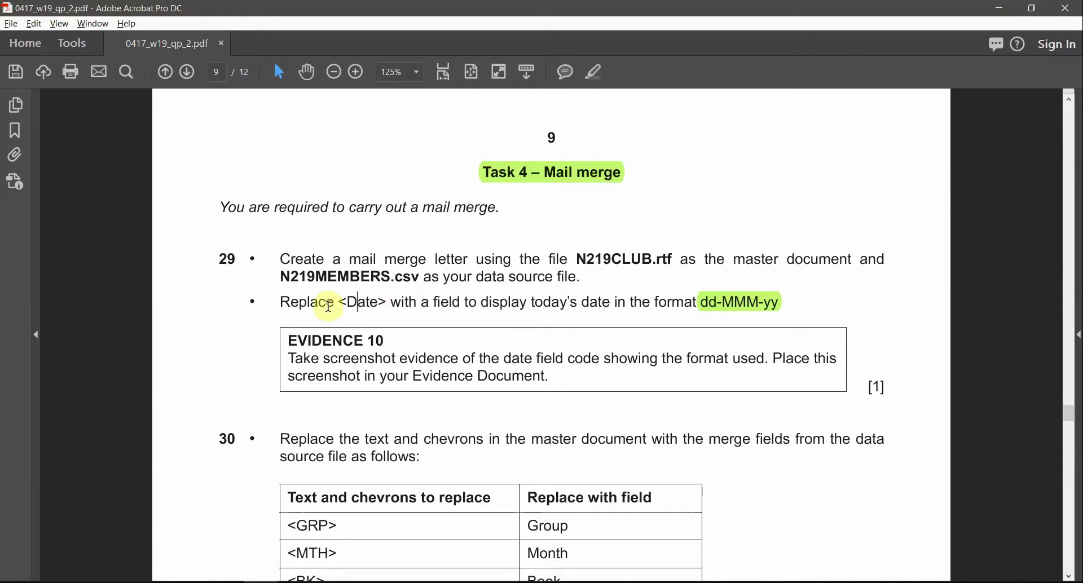
{"action": "scroll", "coordinate": [361, 365], "scroll_direction": "down", "scroll_amount": 1}
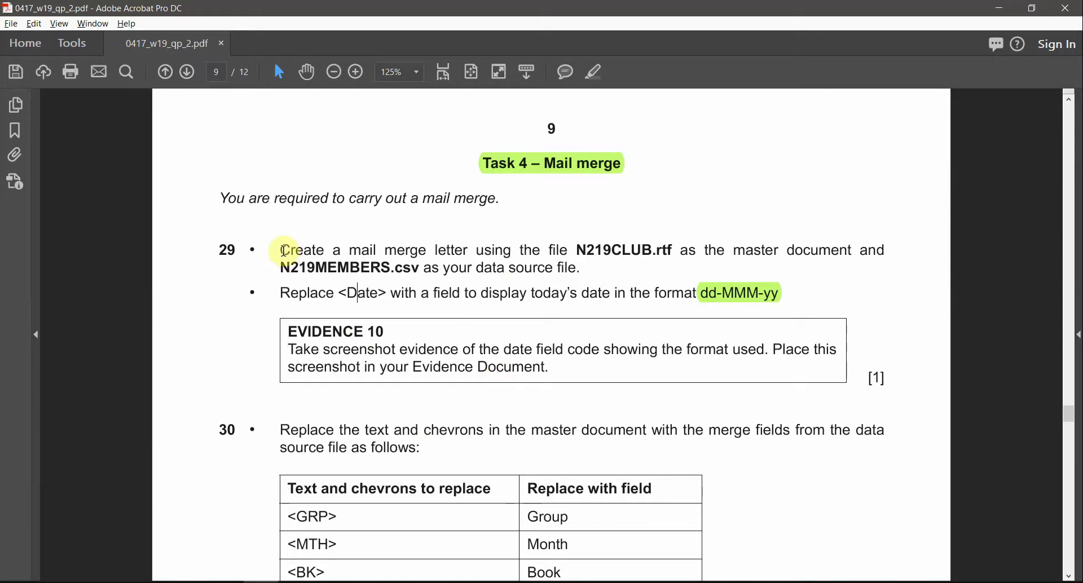
{"action": "left_click_drag", "start_coordinate": [284, 250], "coordinate": [569, 268]}
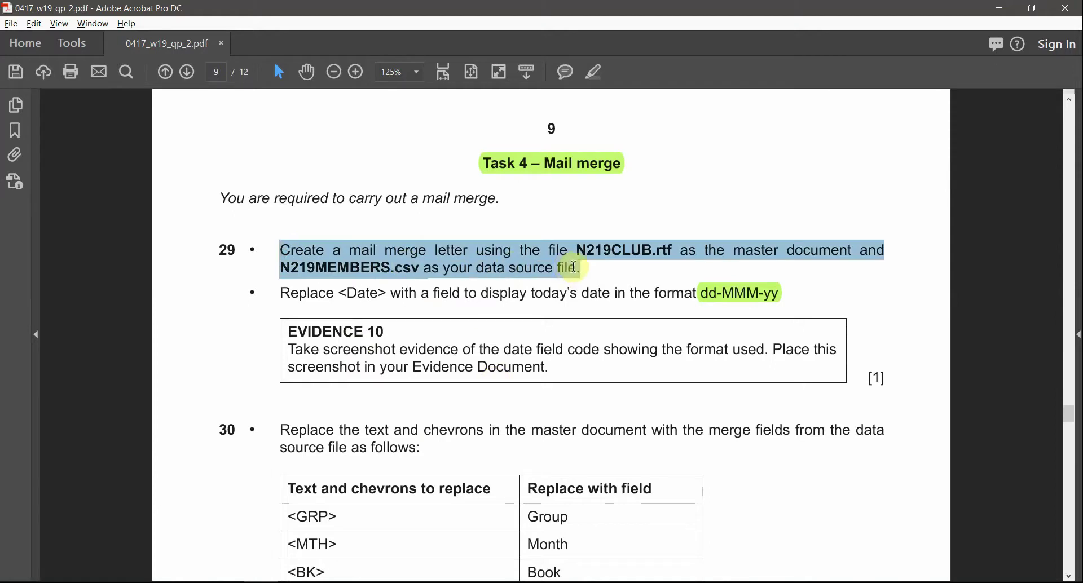
Step: Return to Word, choose an existing list for the mail merge recipients and browse to the 11_0417_02_Confidential Source Files November 2019 folder
{"action": "key", "text": "alt+Tab"}
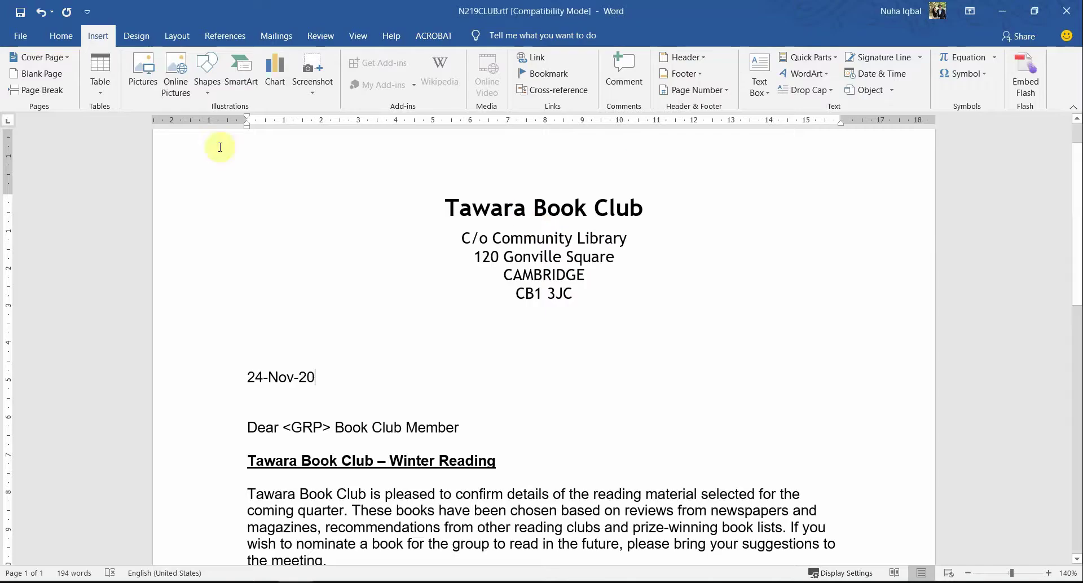
{"action": "left_click", "coordinate": [276, 40]}
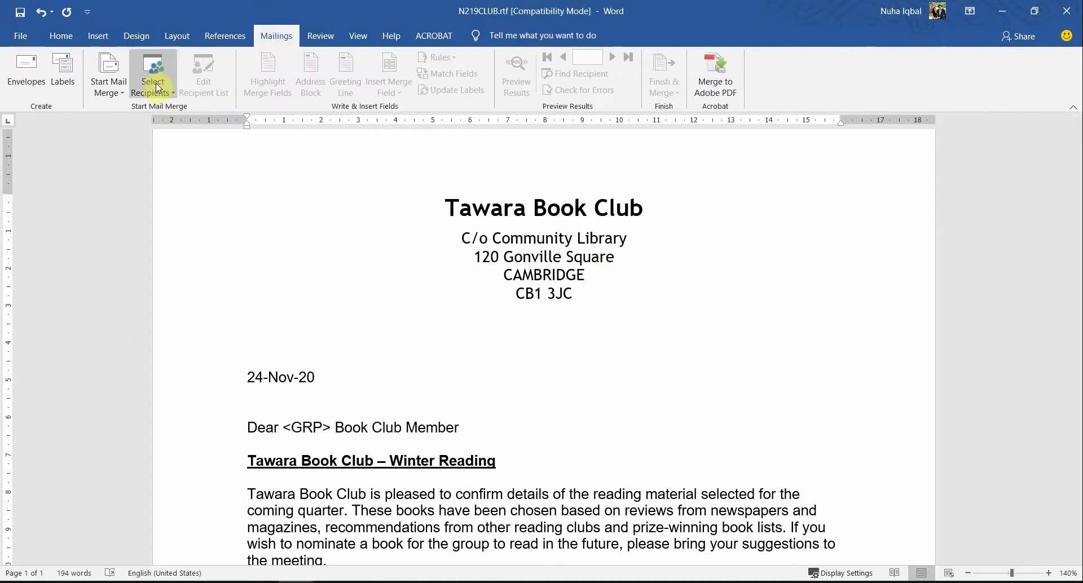
{"action": "left_click", "coordinate": [157, 87]}
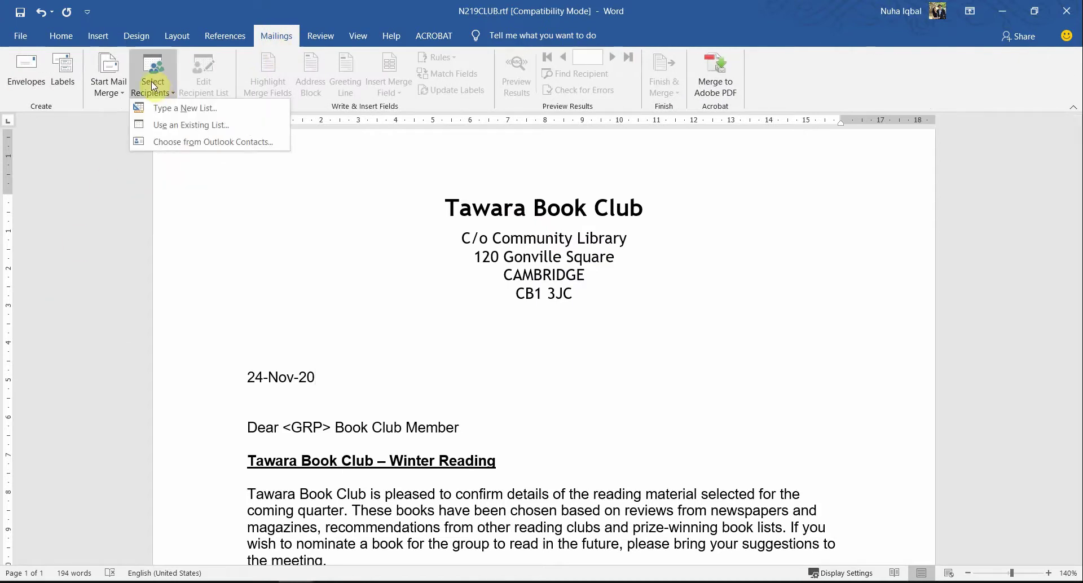
{"action": "left_click", "coordinate": [162, 126]}
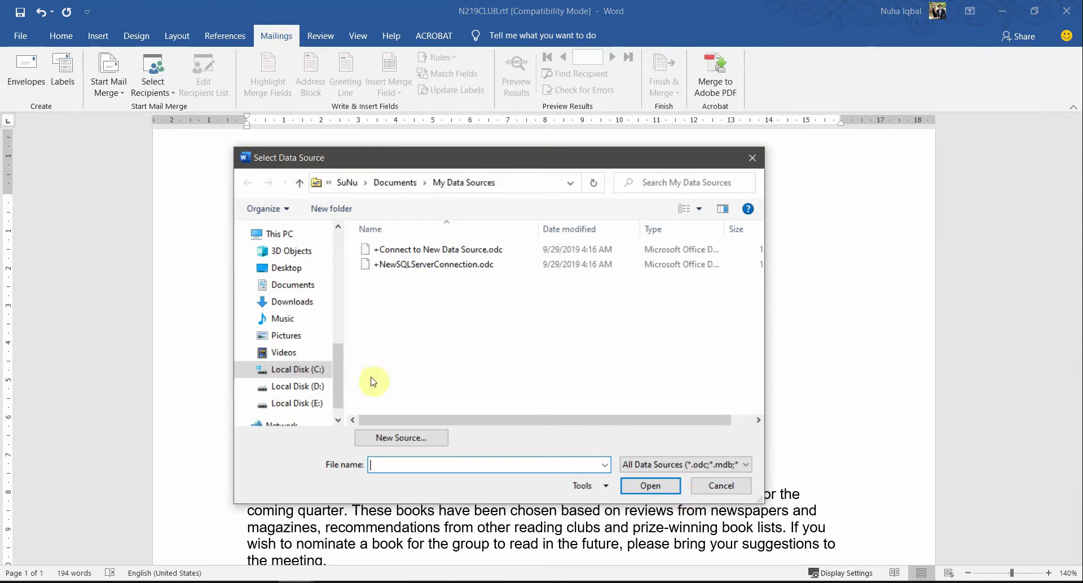
{"action": "scroll", "coordinate": [316, 320], "scroll_direction": "up", "scroll_amount": 4}
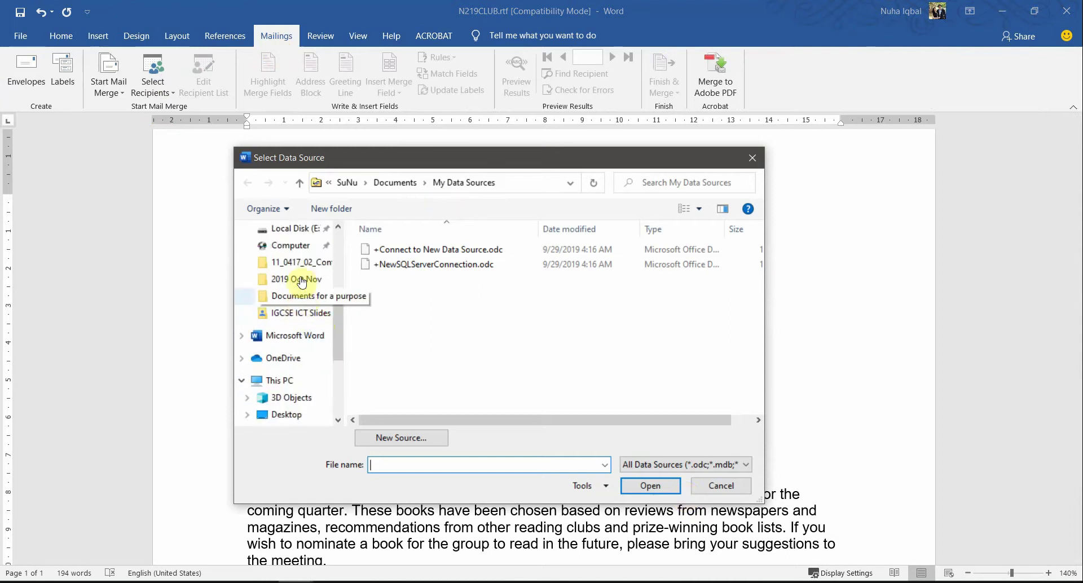
{"action": "left_click", "coordinate": [285, 282]}
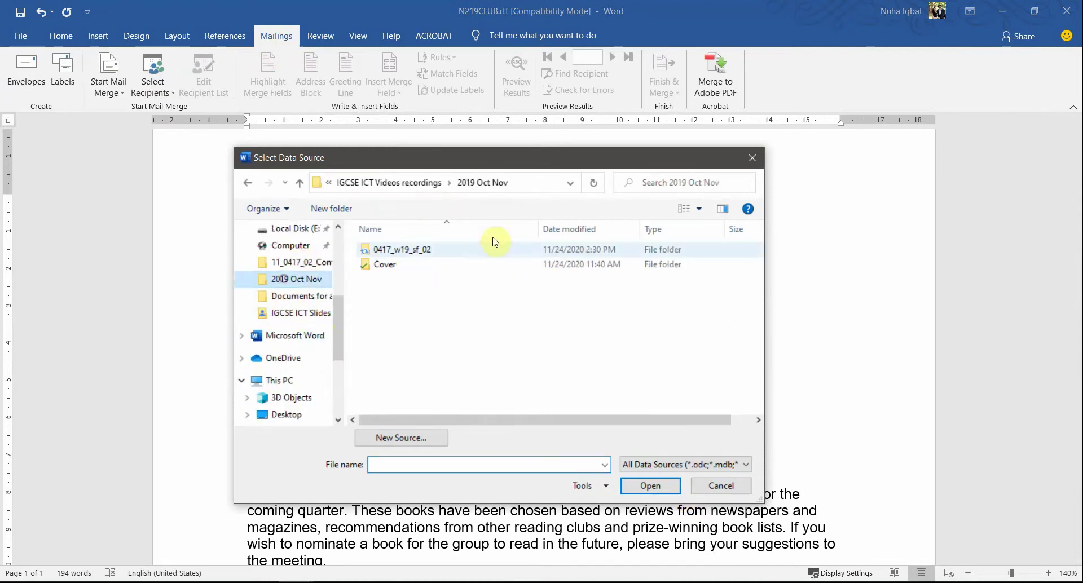
{"action": "double_click", "coordinate": [412, 253]}
{"action": "double_click", "coordinate": [410, 256]}
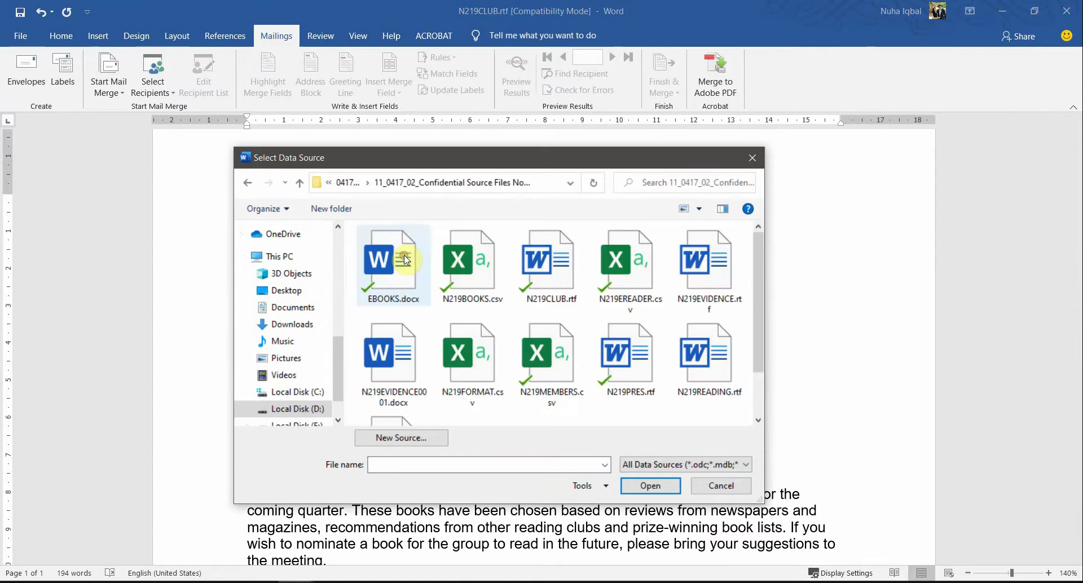
Step: Verify the data source name in the exam paper and attach N219MEMBERS.csv as the letter's recipient list
{"action": "scroll", "coordinate": [492, 327], "scroll_direction": "down", "scroll_amount": 2}
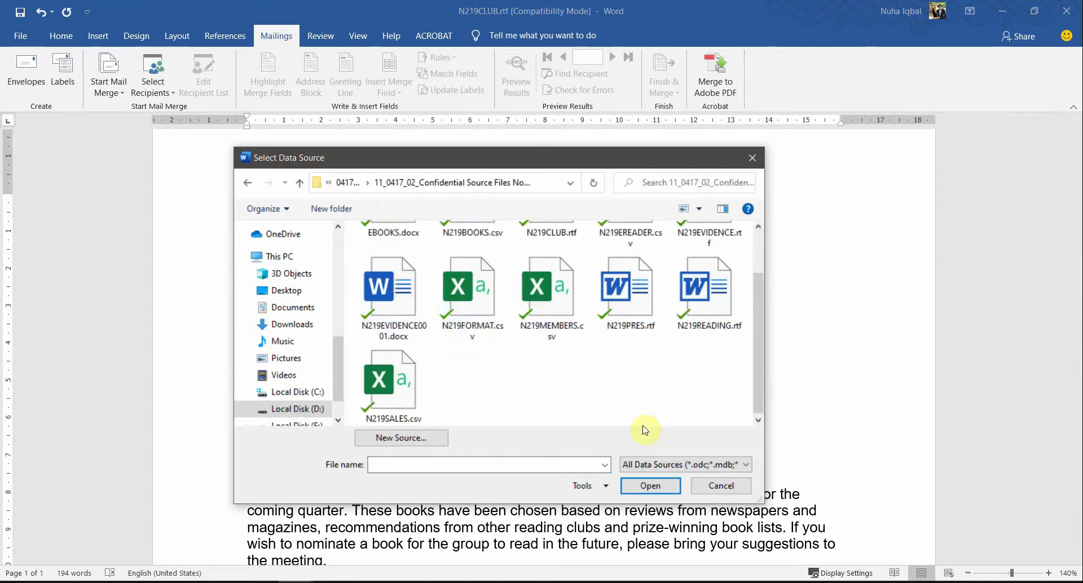
{"action": "left_click_drag", "start_coordinate": [763, 498], "coordinate": [853, 545]}
{"action": "key", "text": "alt+Tab"}
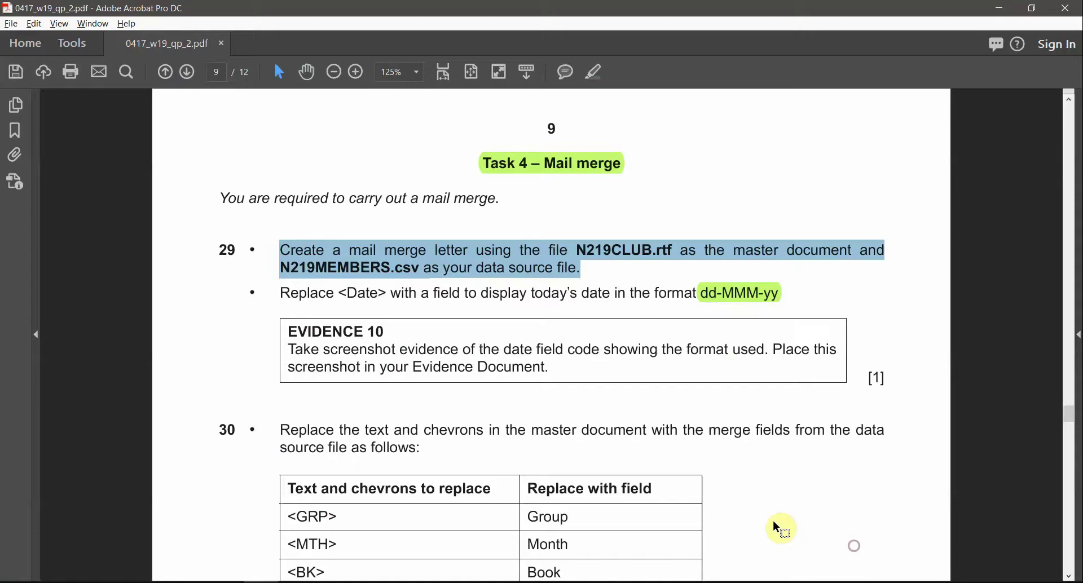
{"action": "left_click", "coordinate": [362, 256]}
{"action": "key", "text": "alt+Tab"}
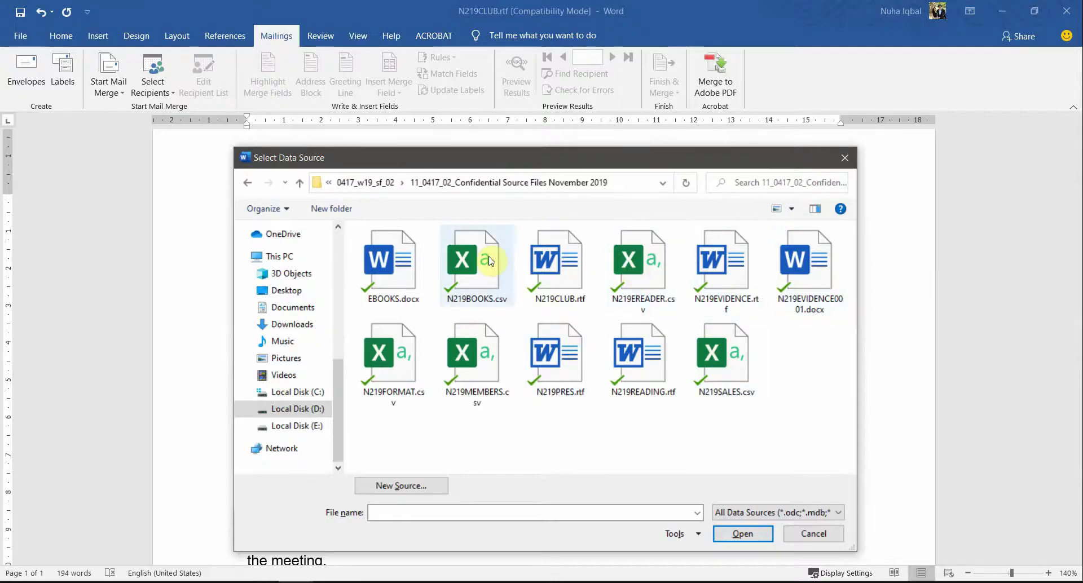
{"action": "left_click", "coordinate": [476, 353]}
{"action": "left_click", "coordinate": [722, 536]}
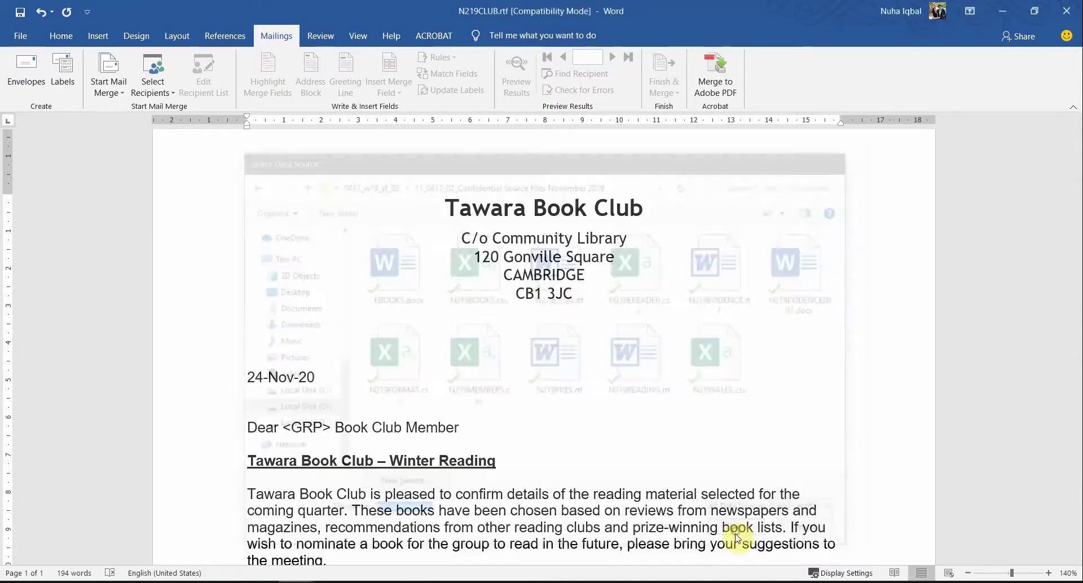
{"action": "scroll", "coordinate": [408, 356], "scroll_direction": "down", "scroll_amount": 3}
{"action": "scroll", "coordinate": [407, 356], "scroll_direction": "up", "scroll_amount": 4}
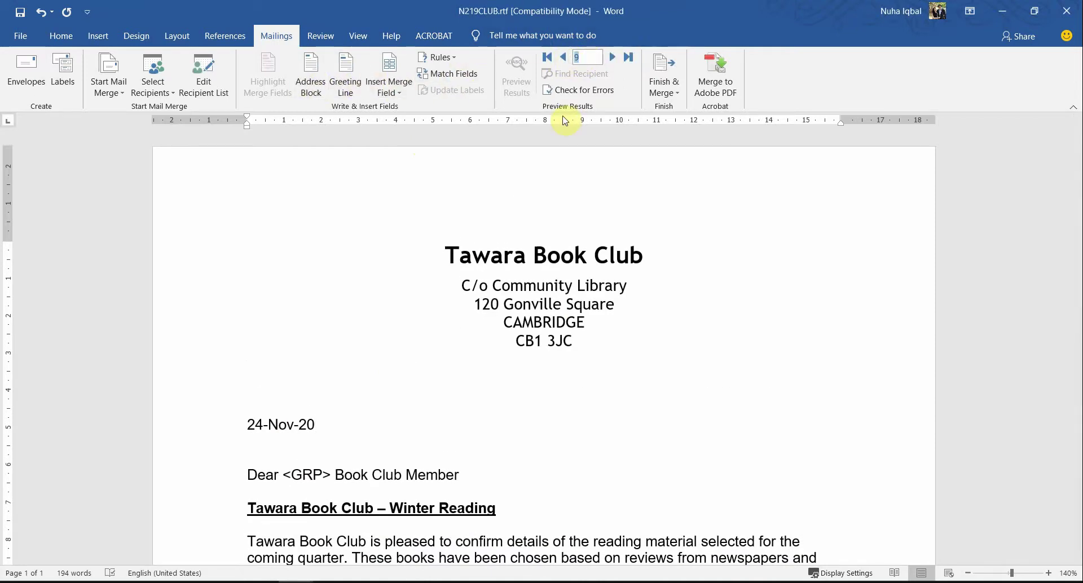
{"action": "scroll", "coordinate": [614, 355], "scroll_direction": "down", "scroll_amount": 5}
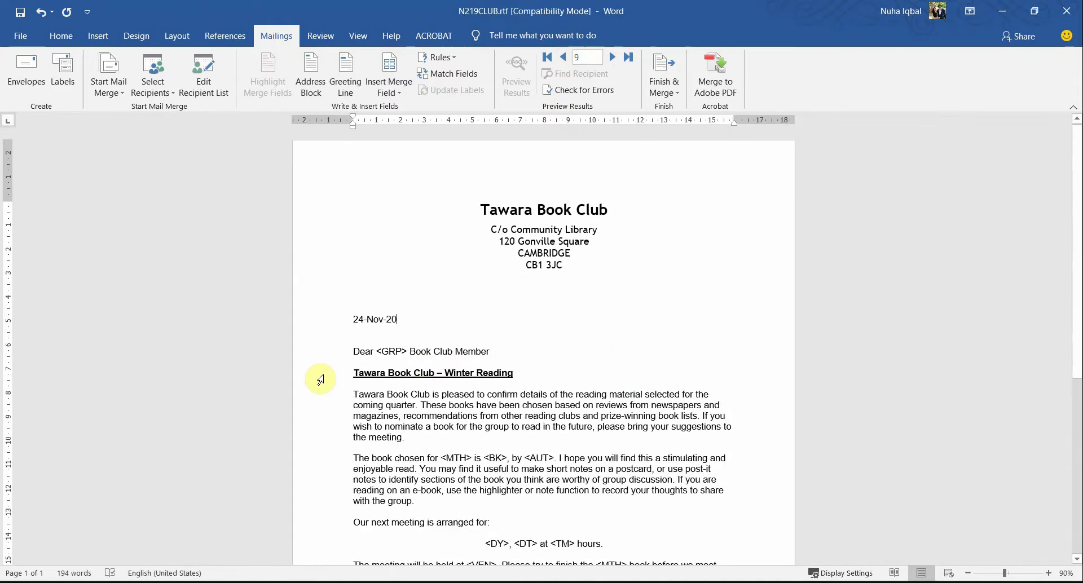
Step: Switch to the exam paper in Acrobat and highlight the EVIDENCE 10 heading
{"action": "key", "text": "alt+Tab"}
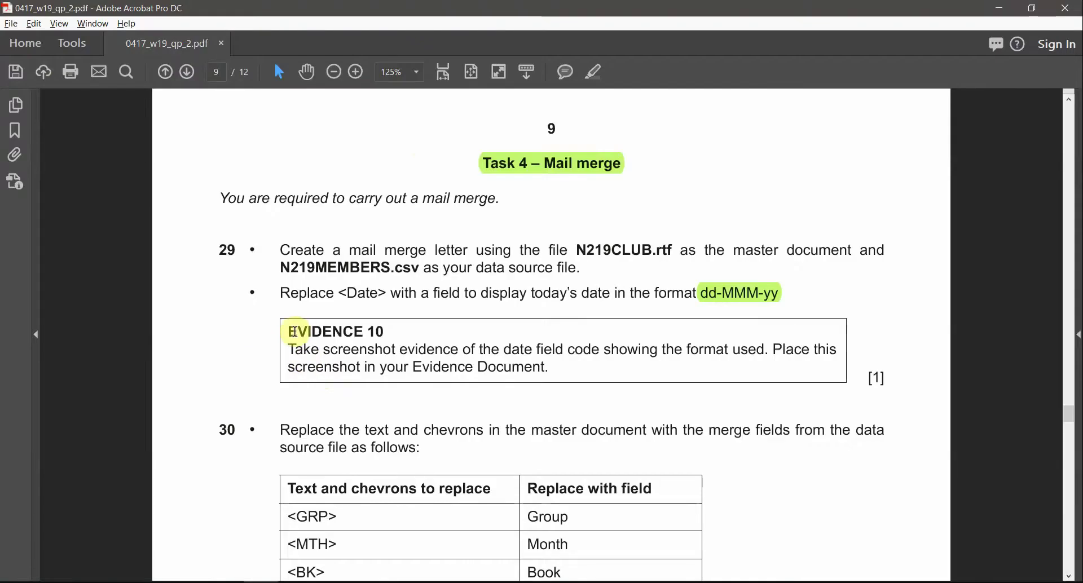
{"action": "left_click_drag", "start_coordinate": [295, 332], "coordinate": [389, 332]}
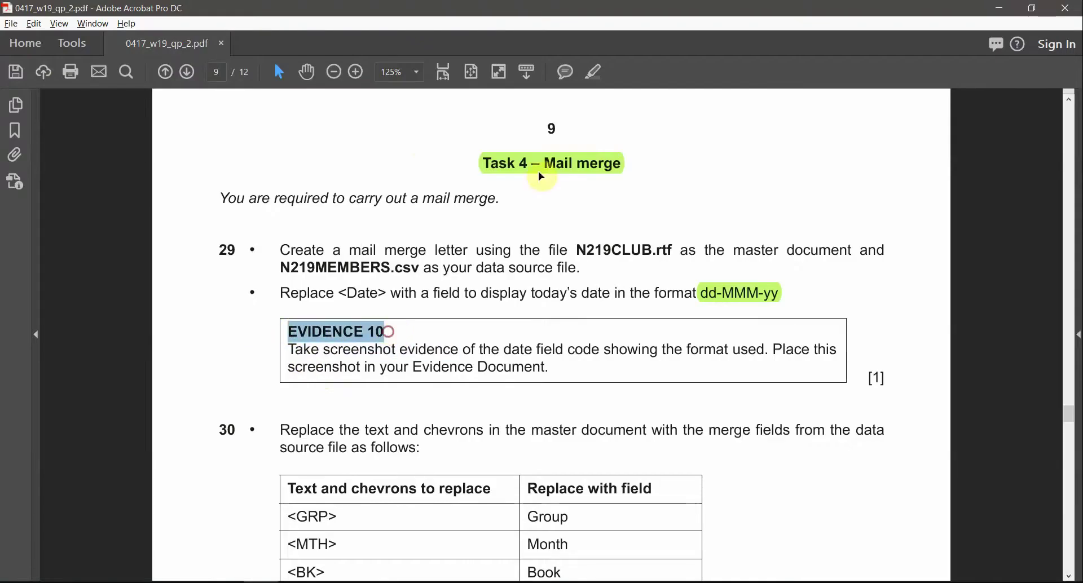
{"action": "left_click", "coordinate": [592, 76]}
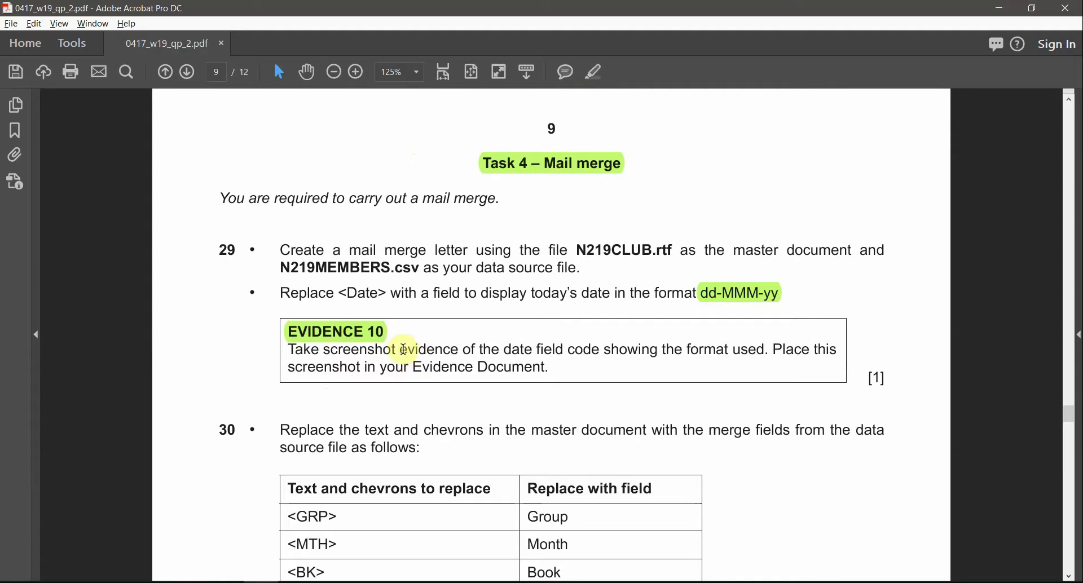
Step: Read the Evidence 10 instruction and highlight the phrase "date field code showing the format used"
{"action": "double_click", "coordinate": [537, 348]}
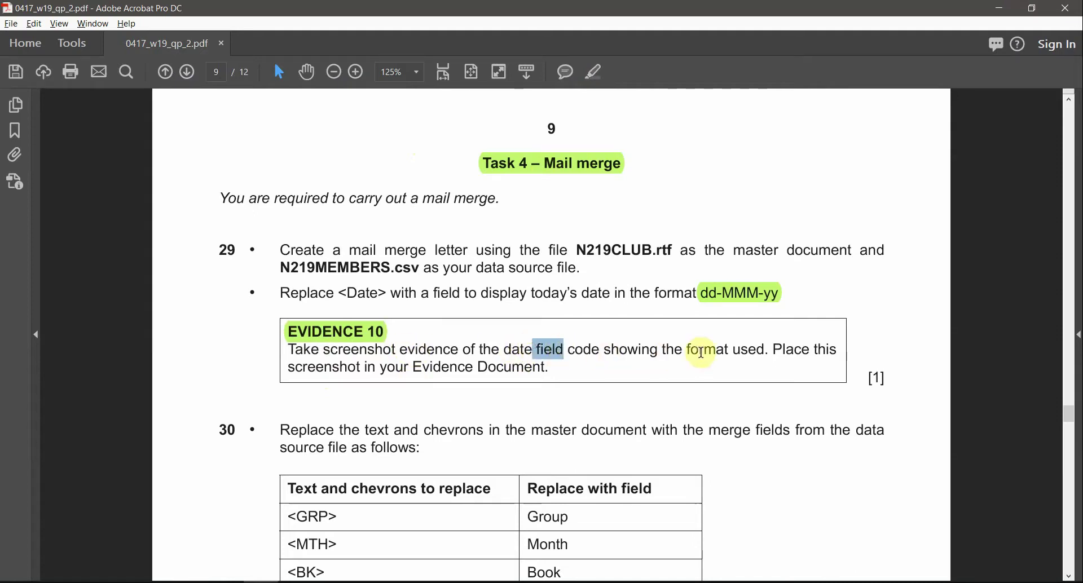
{"action": "left_click_drag", "start_coordinate": [722, 351], "coordinate": [742, 349]}
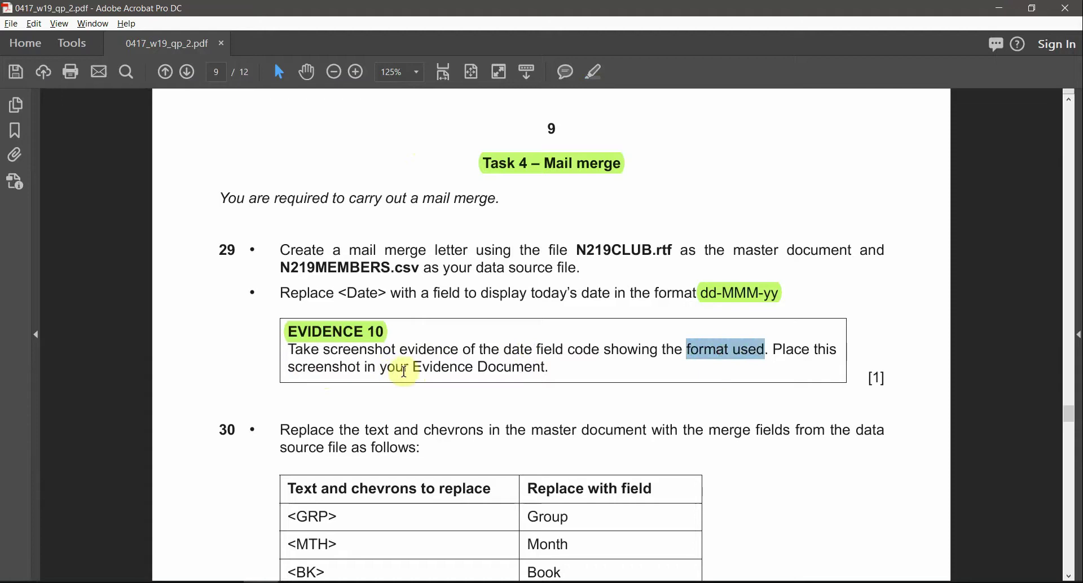
{"action": "left_click", "coordinate": [582, 358]}
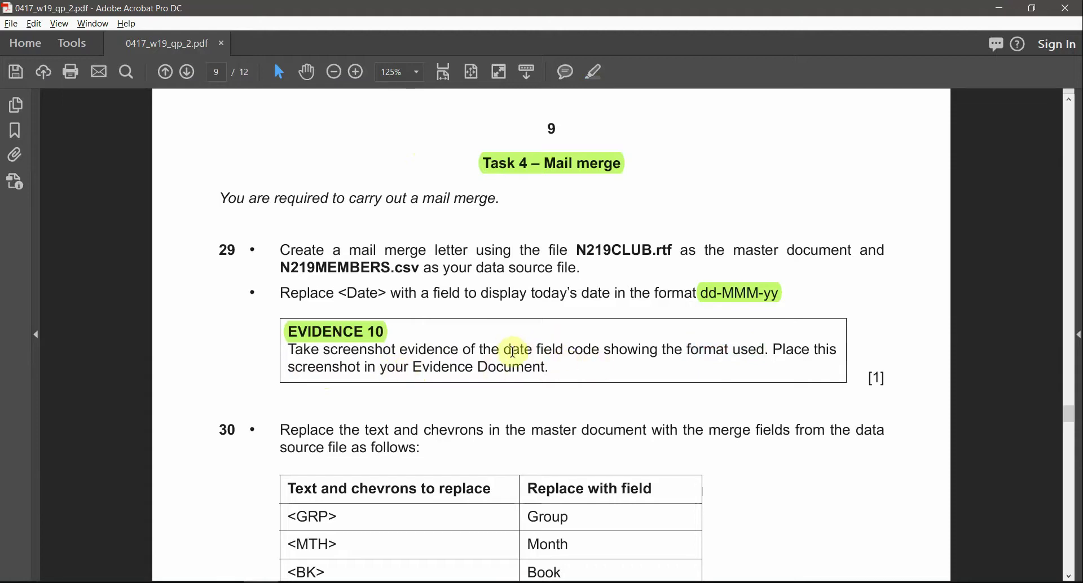
{"action": "left_click_drag", "start_coordinate": [504, 351], "coordinate": [751, 350]}
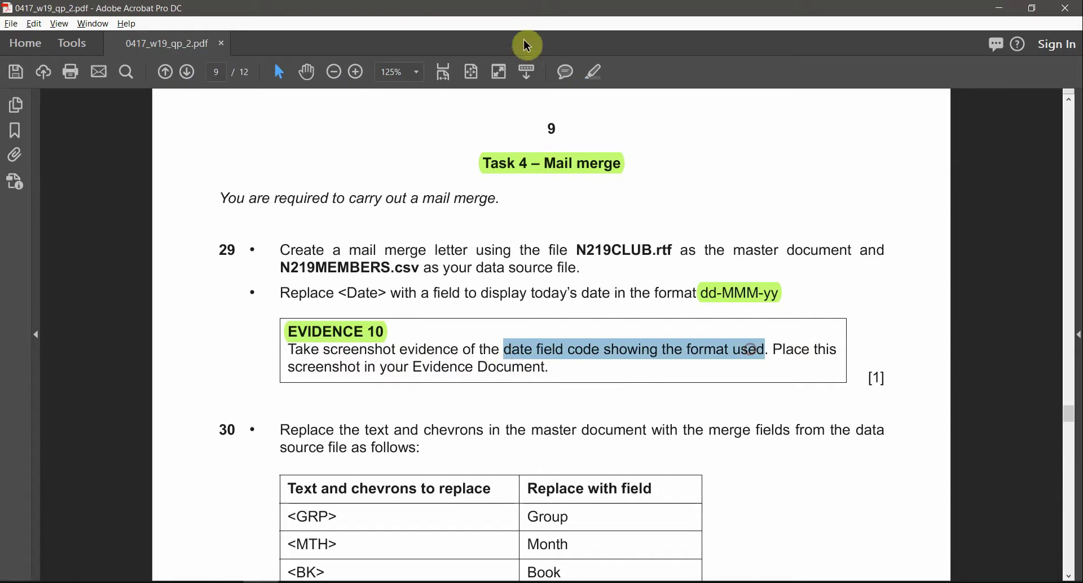
{"action": "left_click", "coordinate": [594, 76]}
Step: Switch to N219CLUB.rtf in Word and display the field code of the date field above the greeting
{"action": "key", "text": "alt+Tab"}
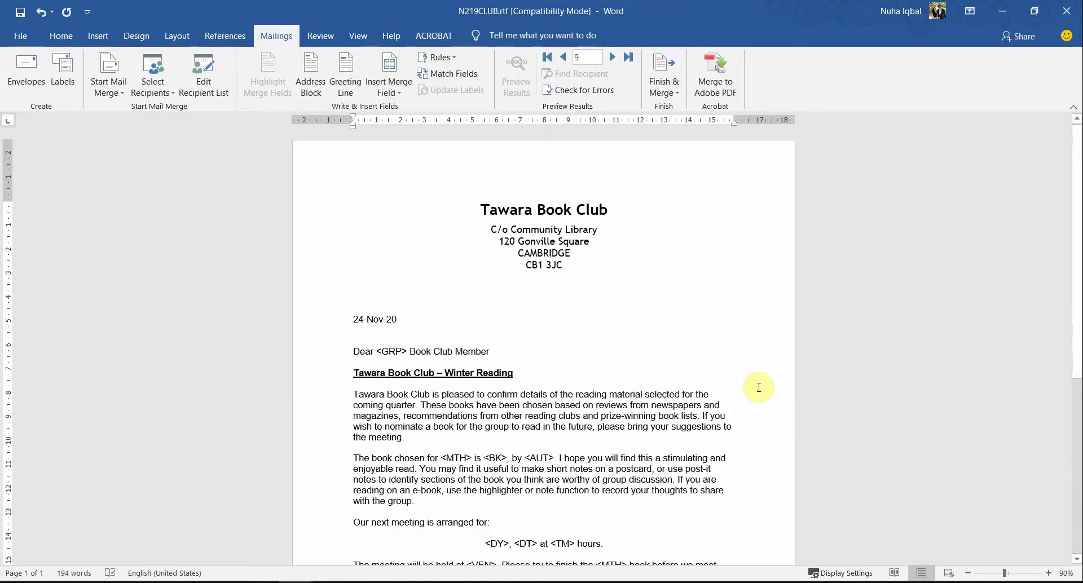
{"action": "left_click", "coordinate": [360, 315]}
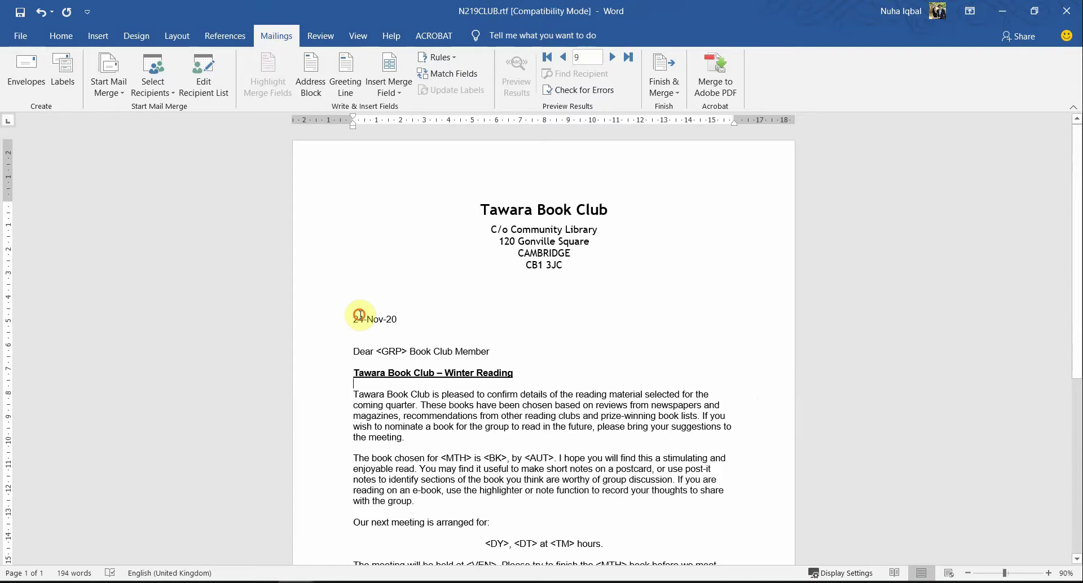
{"action": "right_click", "coordinate": [366, 320]}
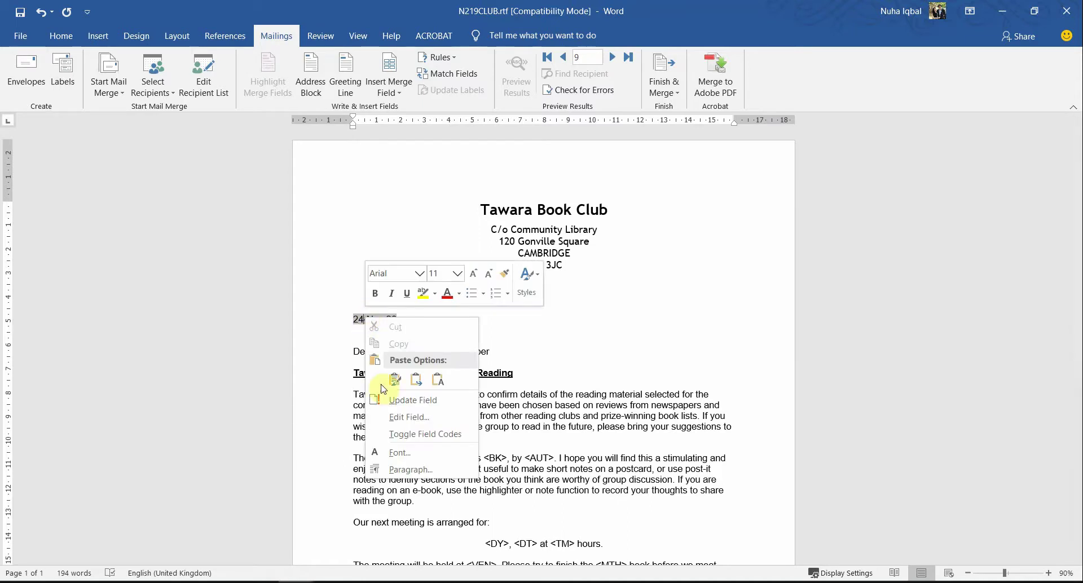
{"action": "left_click", "coordinate": [402, 435]}
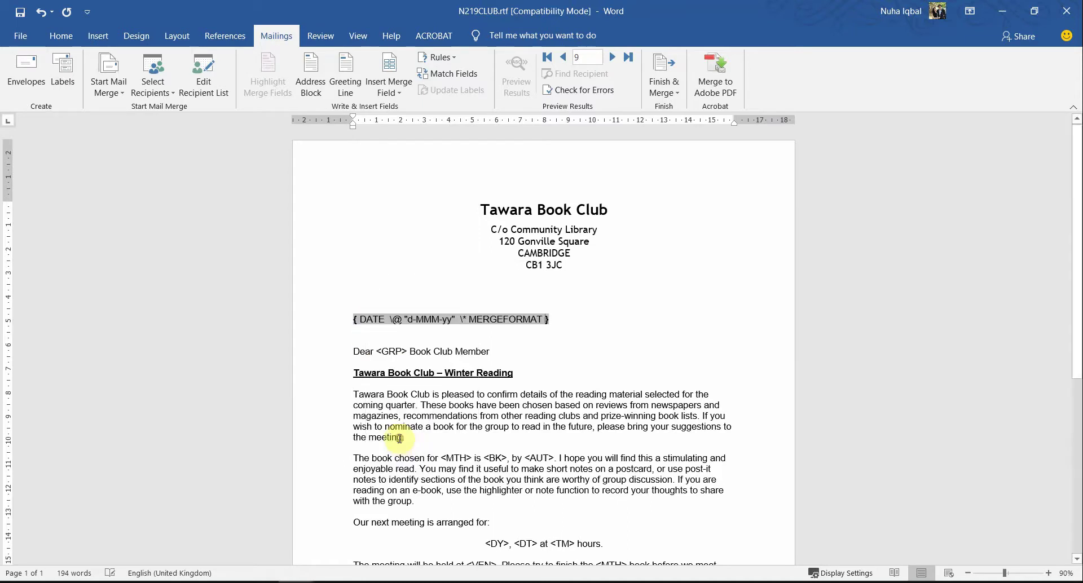
Step: Capture a screen snip of the date field code line in the letter
{"action": "scroll", "coordinate": [425, 407], "scroll_direction": "up", "scroll_amount": 5}
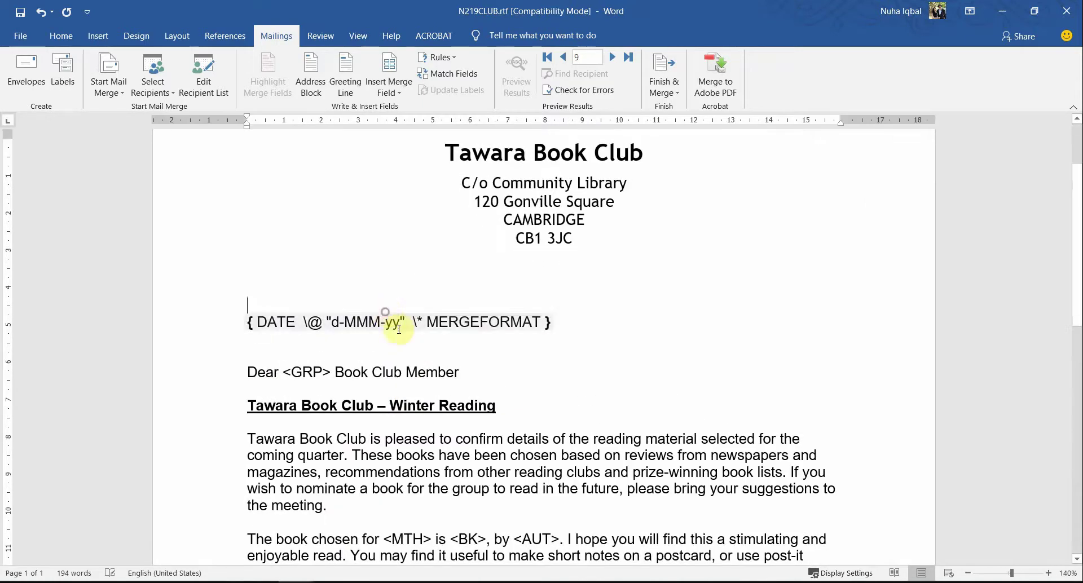
{"action": "left_click", "coordinate": [340, 406]}
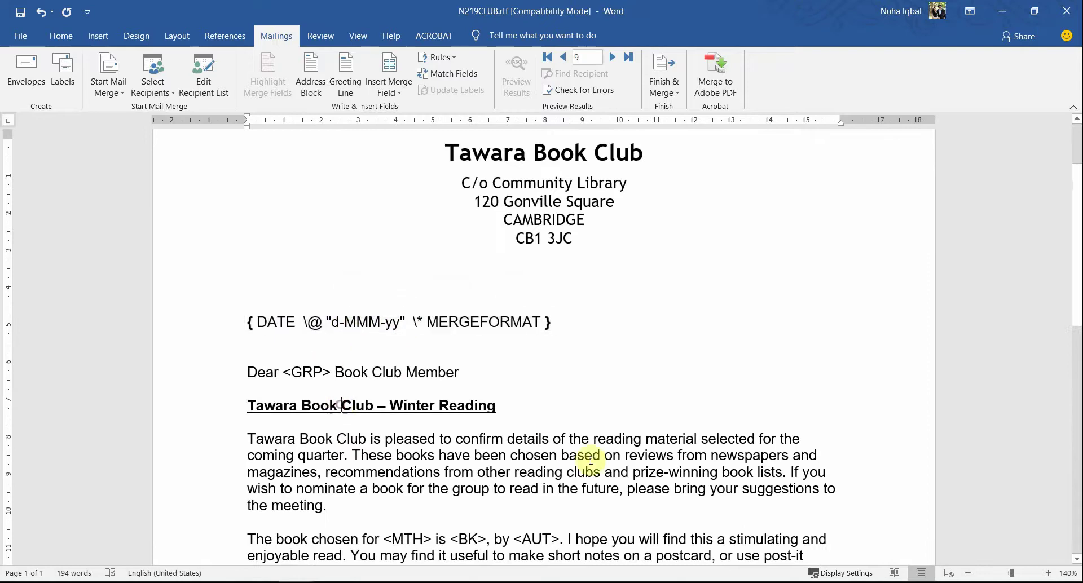
{"action": "key", "text": "super+shift+s"}
{"action": "left_click_drag", "start_coordinate": [230, 302], "coordinate": [561, 337]}
Step: Check the evidence number in the exam paper and go to the "Step 29 - EVIDENCE 10 here:" heading in N219EVIDENCE0001.docx
{"action": "key", "text": "alt+Tab"}
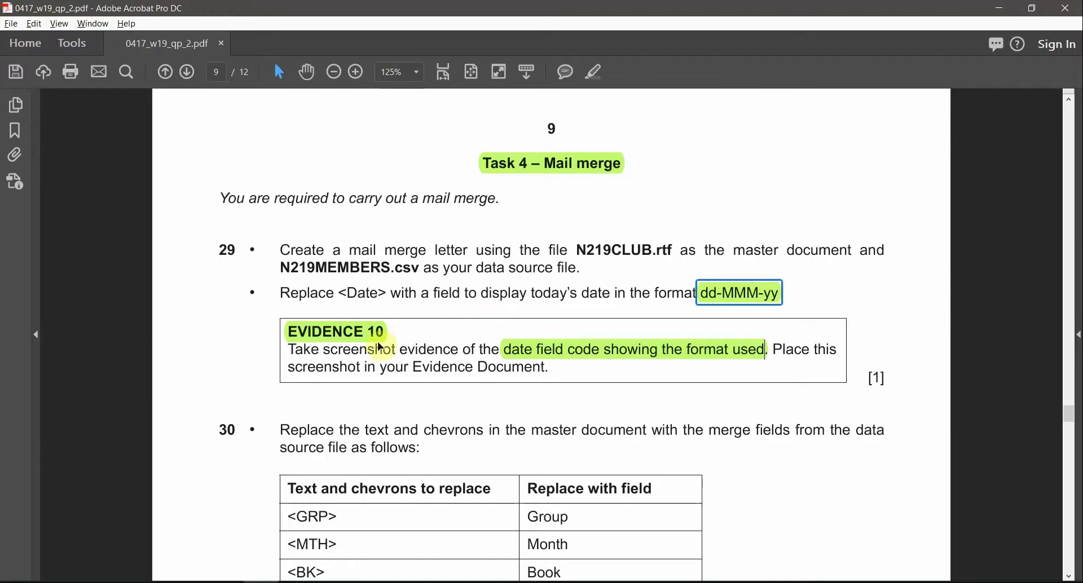
{"action": "left_click", "coordinate": [364, 334]}
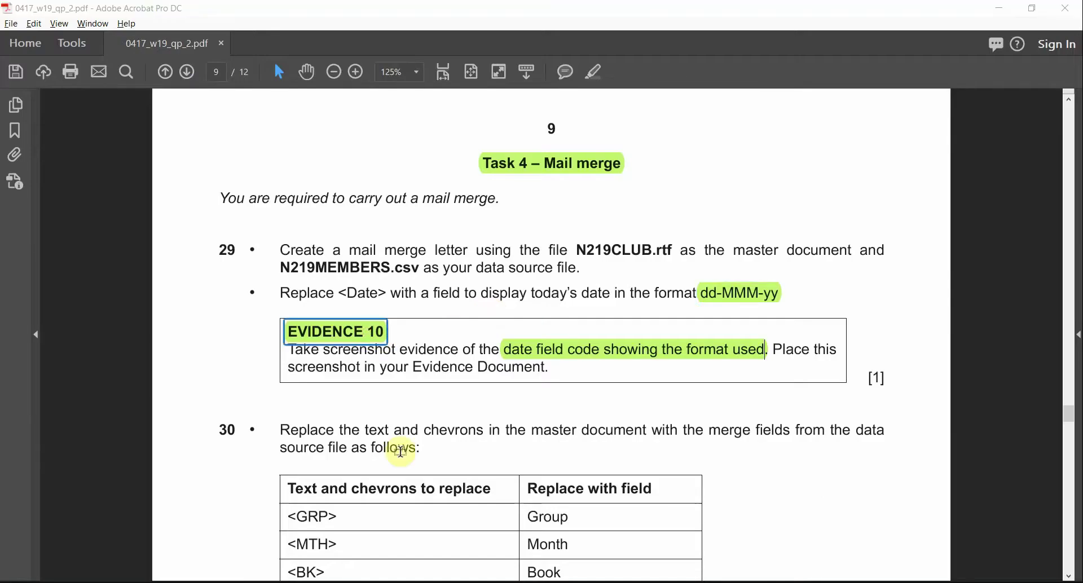
{"action": "key", "text": "alt+Tab"}
{"action": "scroll", "coordinate": [435, 399], "scroll_direction": "down", "scroll_amount": 7}
{"action": "scroll", "coordinate": [463, 421], "scroll_direction": "down", "scroll_amount": 3}
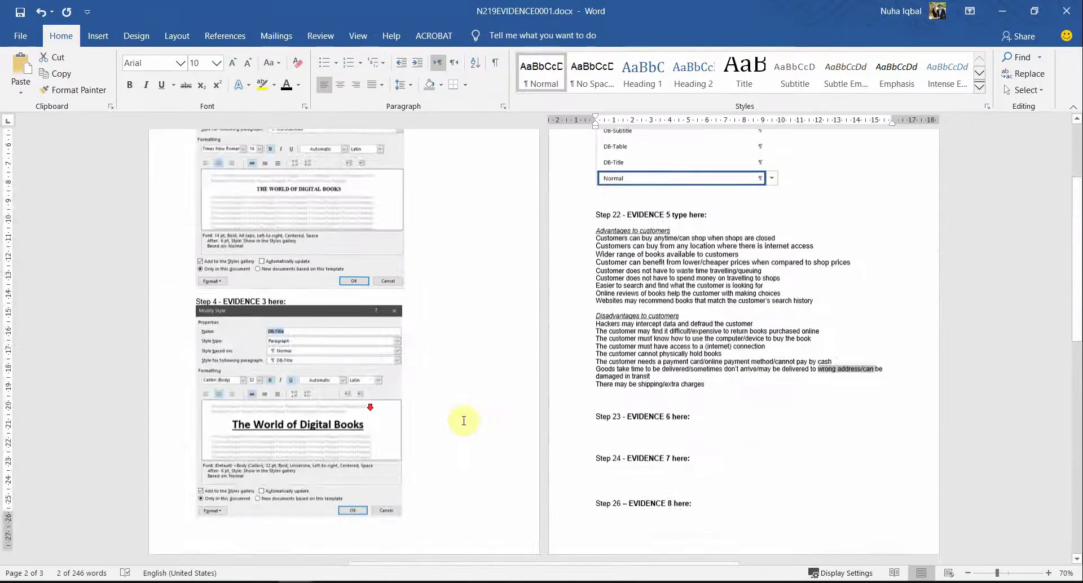
{"action": "scroll", "coordinate": [464, 420], "scroll_direction": "down", "scroll_amount": 3}
{"action": "scroll", "coordinate": [466, 418], "scroll_direction": "up", "scroll_amount": 1, "text": "ctrl"}
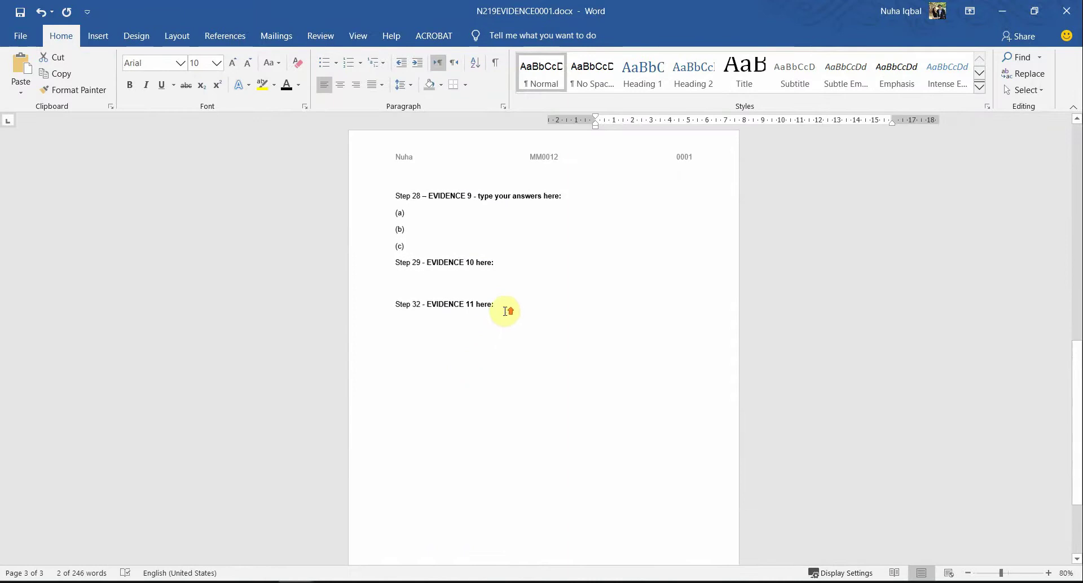
{"action": "scroll", "coordinate": [506, 311], "scroll_direction": "up", "scroll_amount": 4, "text": "ctrl"}
Step: Paste the date field code snip below the EVIDENCE 10 heading and shrink it to about half its width
{"action": "left_click", "coordinate": [436, 350]}
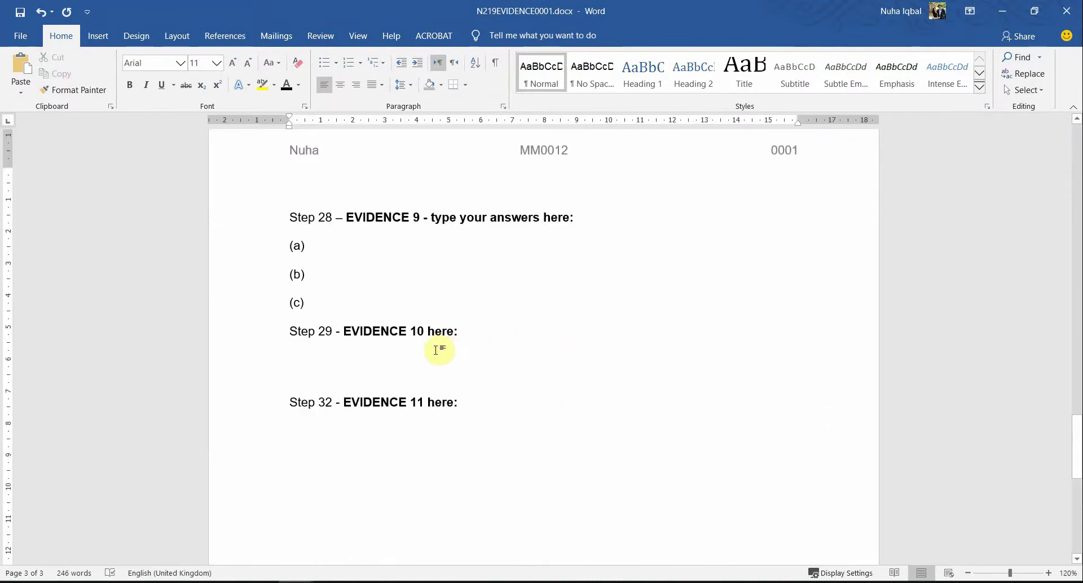
{"action": "type", "text": "{ DATE \\@ \"d-MMM-yy\" \\* MERGEFORMAT }"}
{"action": "left_click", "coordinate": [456, 364]}
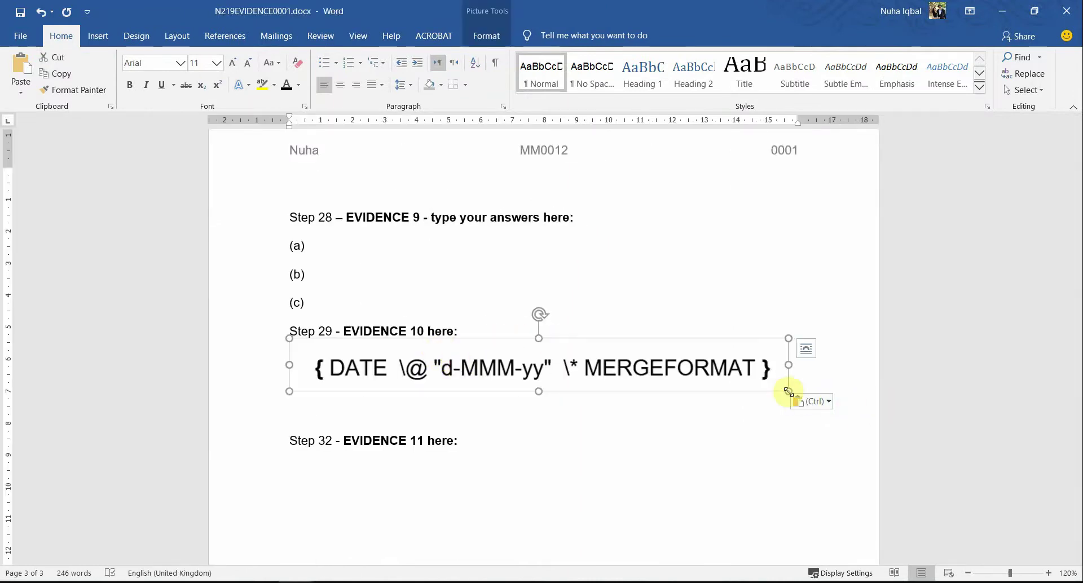
{"action": "left_click_drag", "start_coordinate": [786, 398], "coordinate": [559, 357]}
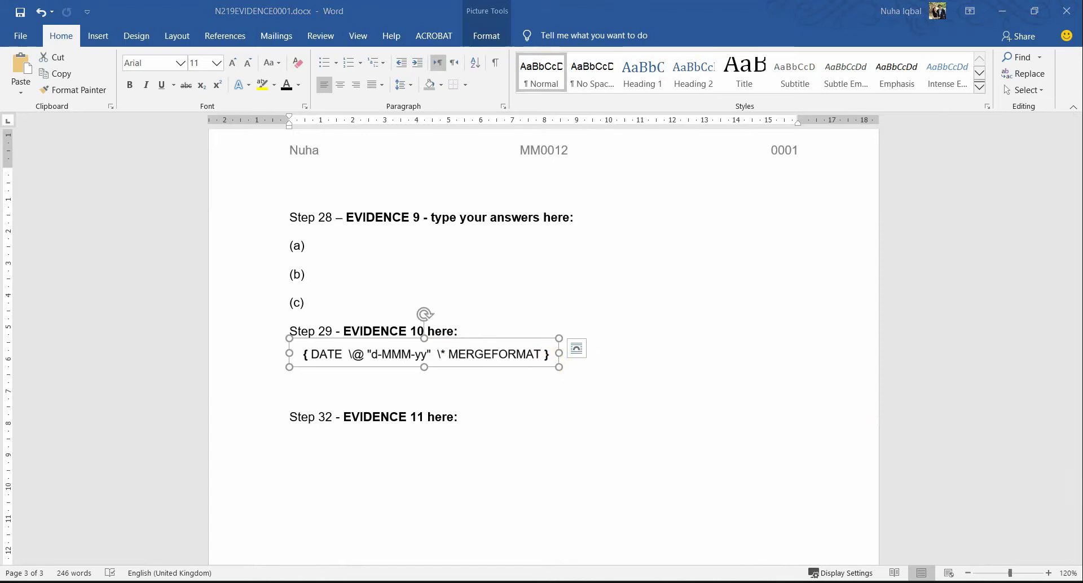
Step: Switch to the exam paper in Acrobat and read step 30's table of placeholders and their replacement merge fields
{"action": "key", "text": "alt+Tab"}
{"action": "scroll", "coordinate": [452, 452], "scroll_direction": "down", "scroll_amount": 5}
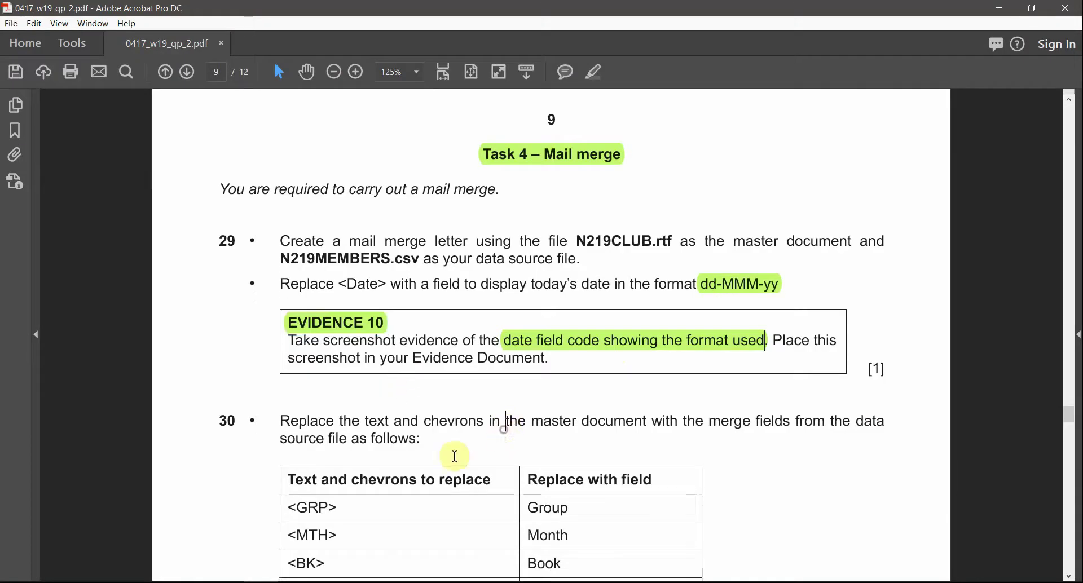
{"action": "scroll", "coordinate": [406, 463], "scroll_direction": "down", "scroll_amount": 1}
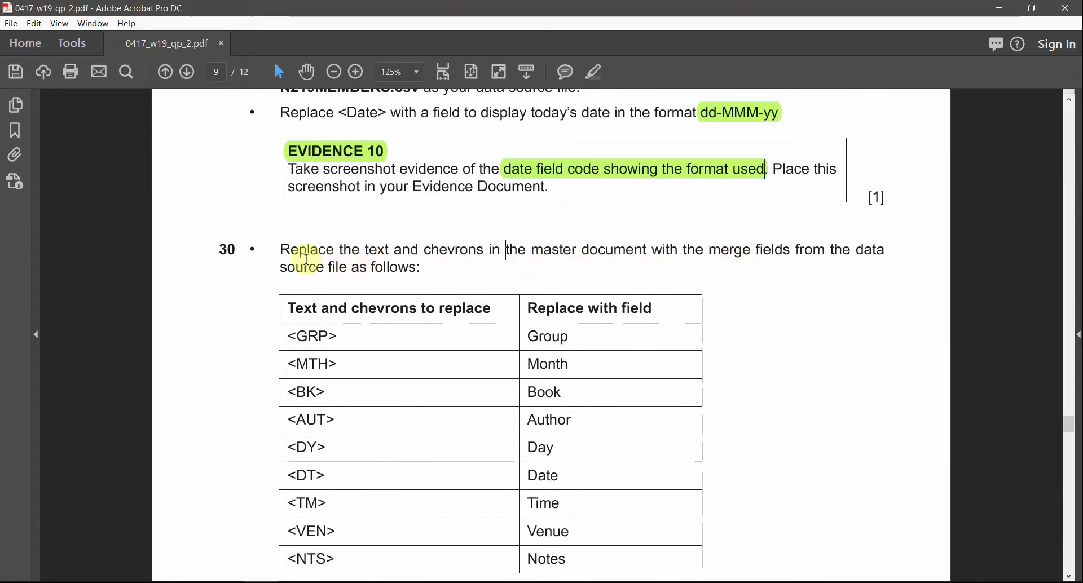
{"action": "left_click_drag", "start_coordinate": [296, 267], "coordinate": [420, 270]}
{"action": "scroll", "coordinate": [434, 364], "scroll_direction": "down", "scroll_amount": 2}
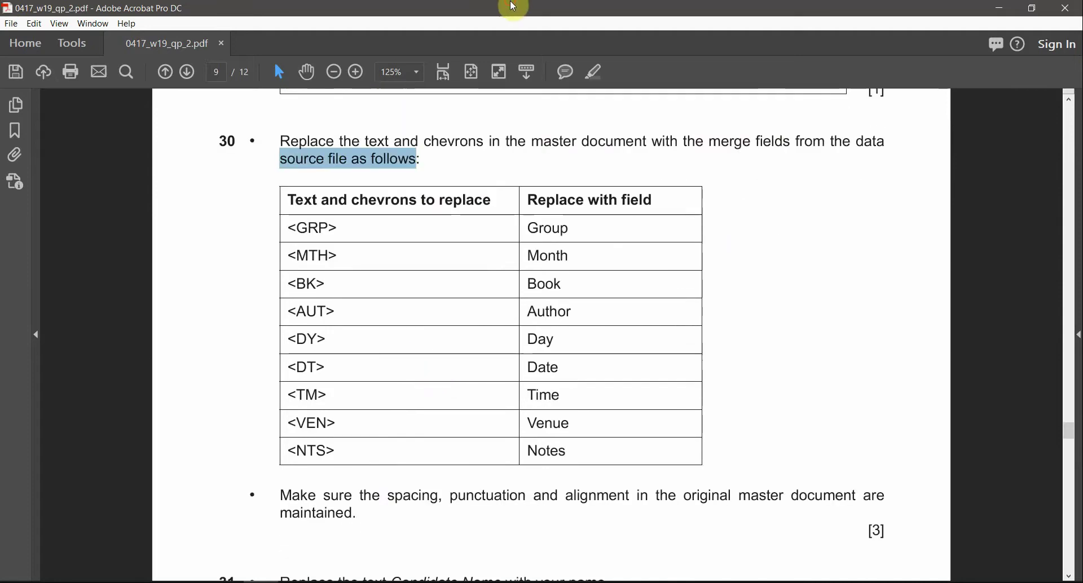
Step: Arrange the exam paper and N219CLUB.rtf side by side and fit the letter's width in its window
{"action": "left_click_drag", "start_coordinate": [510, 8], "coordinate": [1, 333]}
{"action": "left_click", "coordinate": [919, 145]}
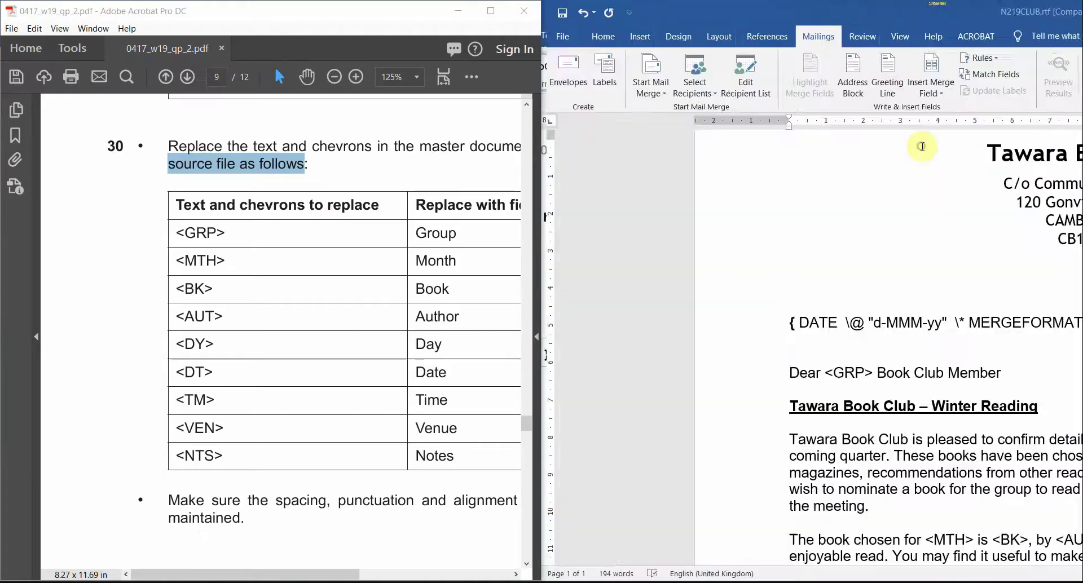
{"action": "scroll", "coordinate": [901, 320], "scroll_direction": "down", "scroll_amount": 5, "text": "ctrl"}
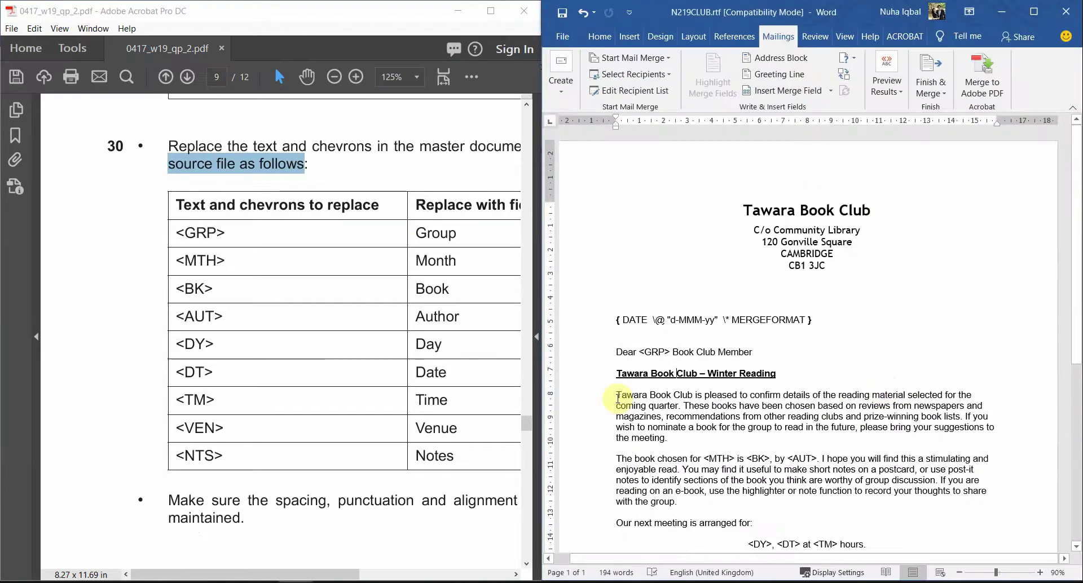
{"action": "scroll", "coordinate": [730, 380], "scroll_direction": "down", "scroll_amount": 1}
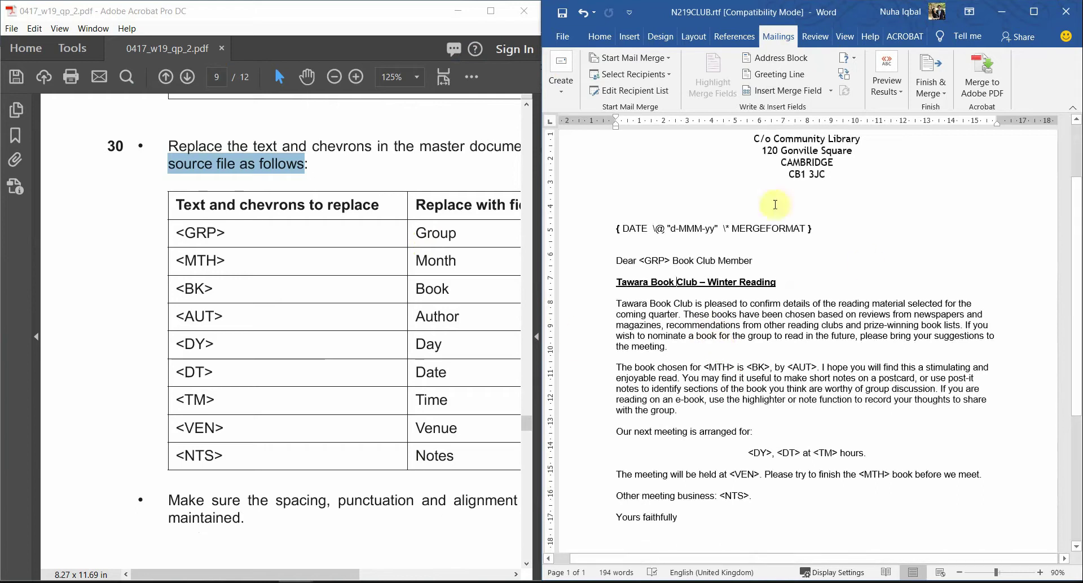
Step: Replace the <GRP> placeholder in the letter's greeting with the Group merge field
{"action": "mouse_move", "coordinate": [666, 265]}
{"action": "left_mouse_down"}
{"action": "mouse_move", "coordinate": [755, 264]}
{"action": "mouse_move", "coordinate": [673, 263]}
{"action": "left_mouse_up"}
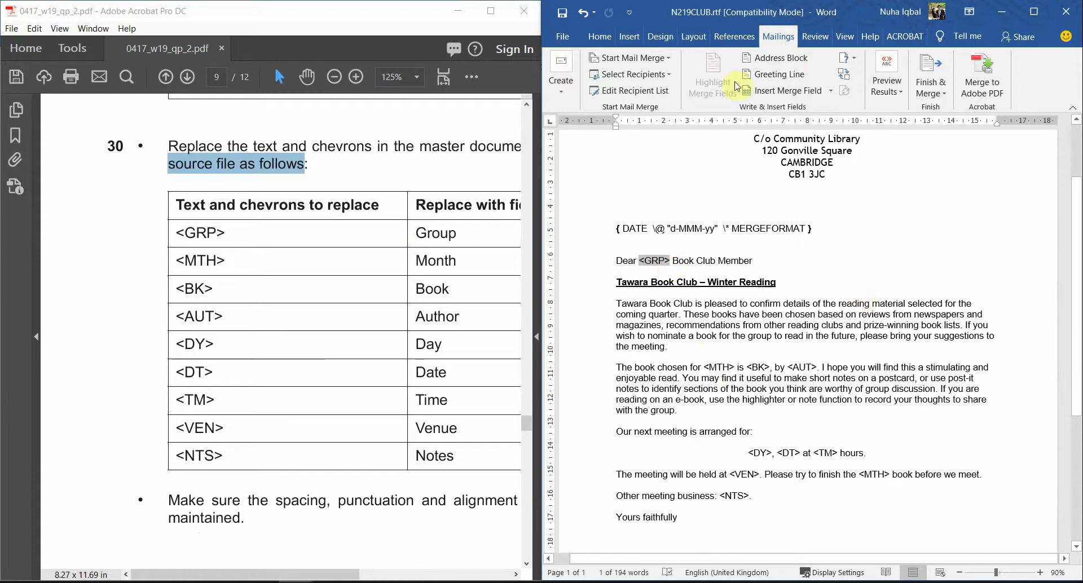
{"action": "left_click", "coordinate": [832, 91]}
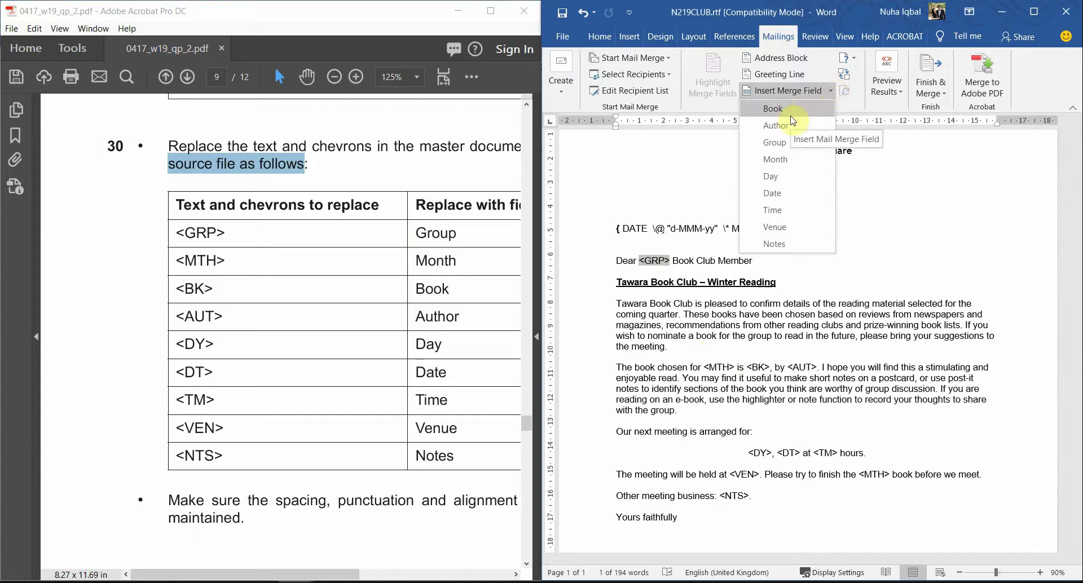
{"action": "left_click", "coordinate": [774, 142]}
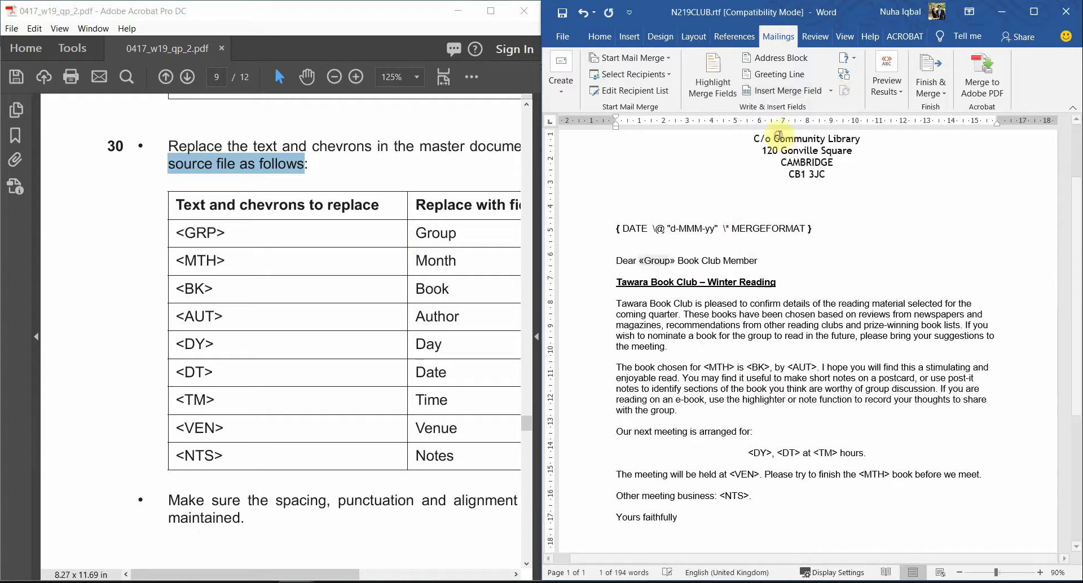
{"action": "left_click", "coordinate": [682, 289]}
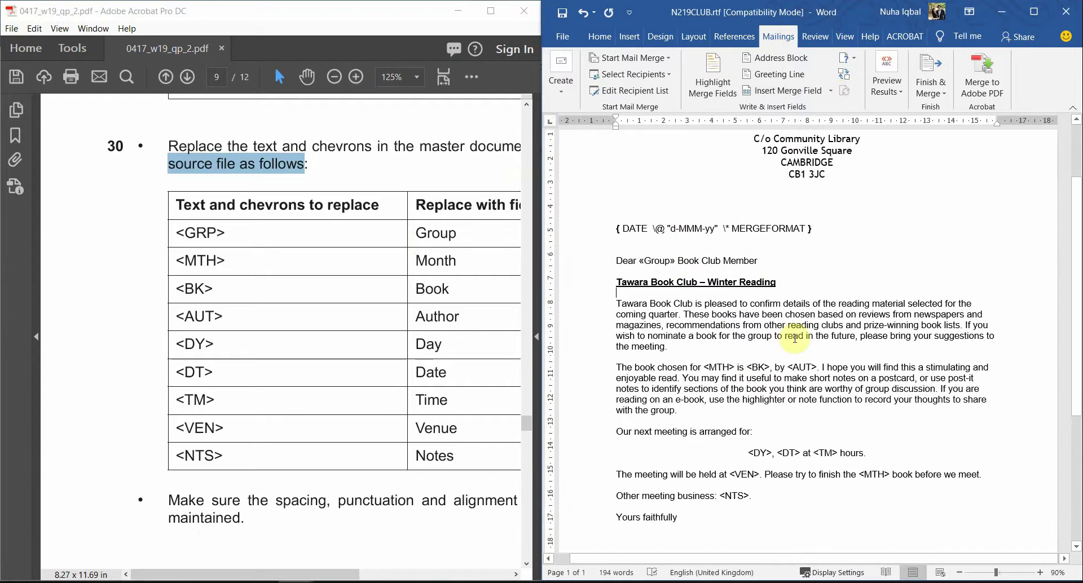
Step: Check the field for <MTH> in the exam paper and replace <MTH> after "The book chosen for" with the Month merge field
{"action": "scroll", "coordinate": [838, 341], "scroll_direction": "up", "scroll_amount": 1}
{"action": "scroll", "coordinate": [818, 533], "scroll_direction": "up", "scroll_amount": 1}
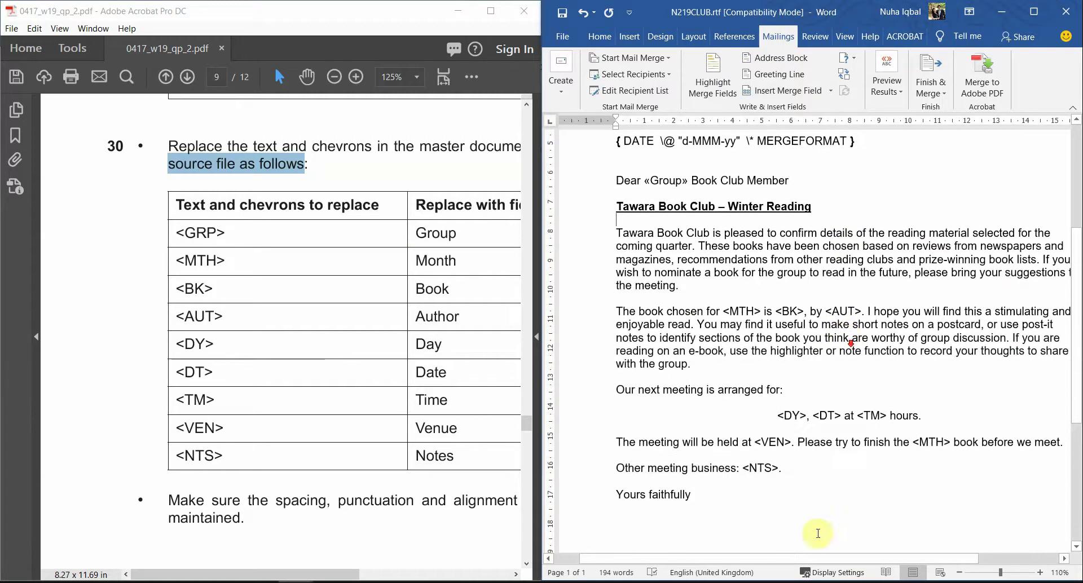
{"action": "left_click_drag", "start_coordinate": [819, 561], "coordinate": [867, 560]}
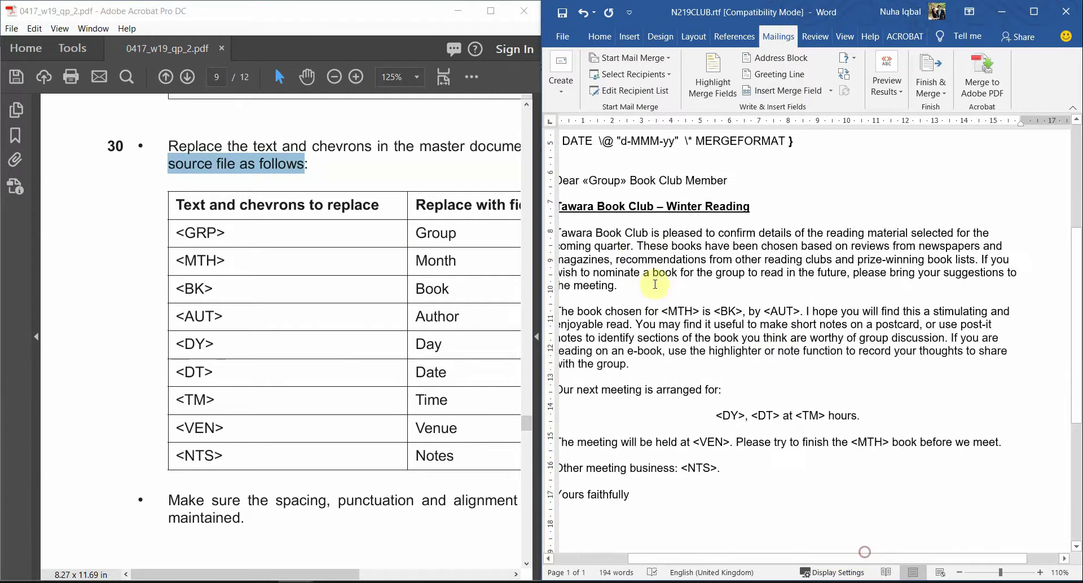
{"action": "left_click_drag", "start_coordinate": [663, 314], "coordinate": [700, 312]}
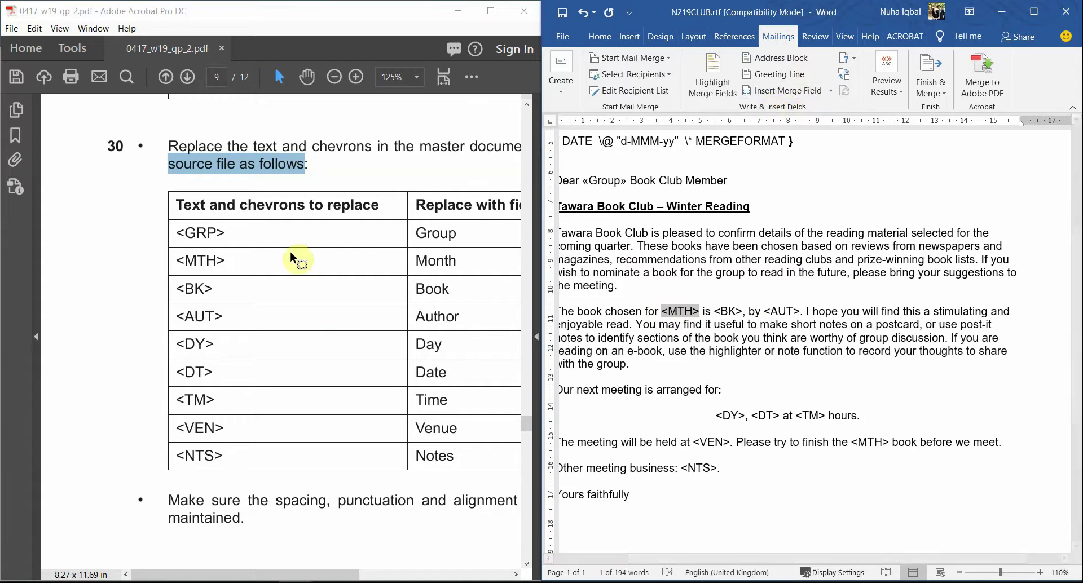
{"action": "double_click", "coordinate": [420, 261]}
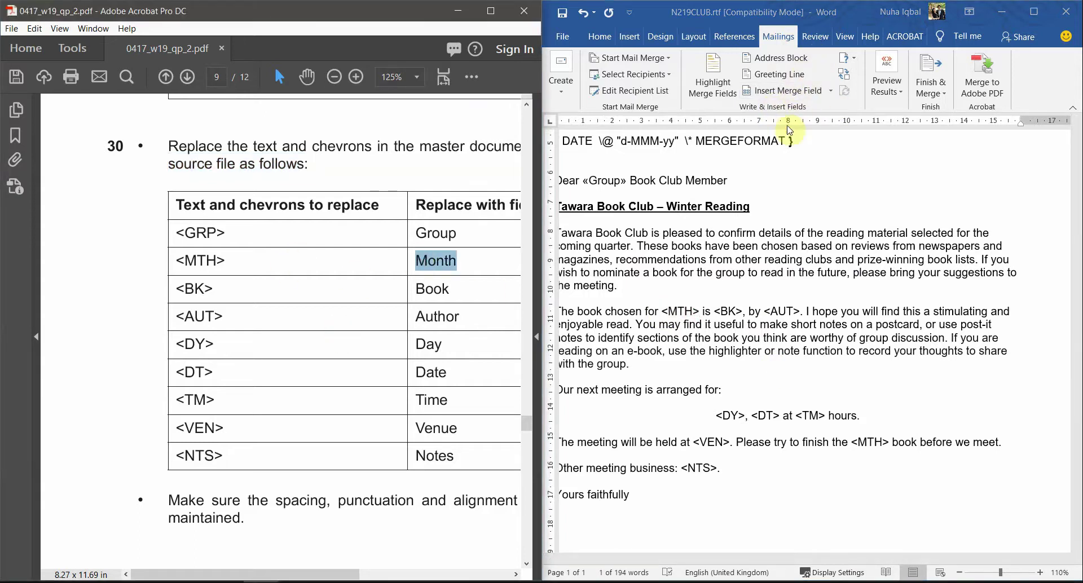
{"action": "left_click", "coordinate": [831, 96]}
{"action": "left_click", "coordinate": [831, 96]}
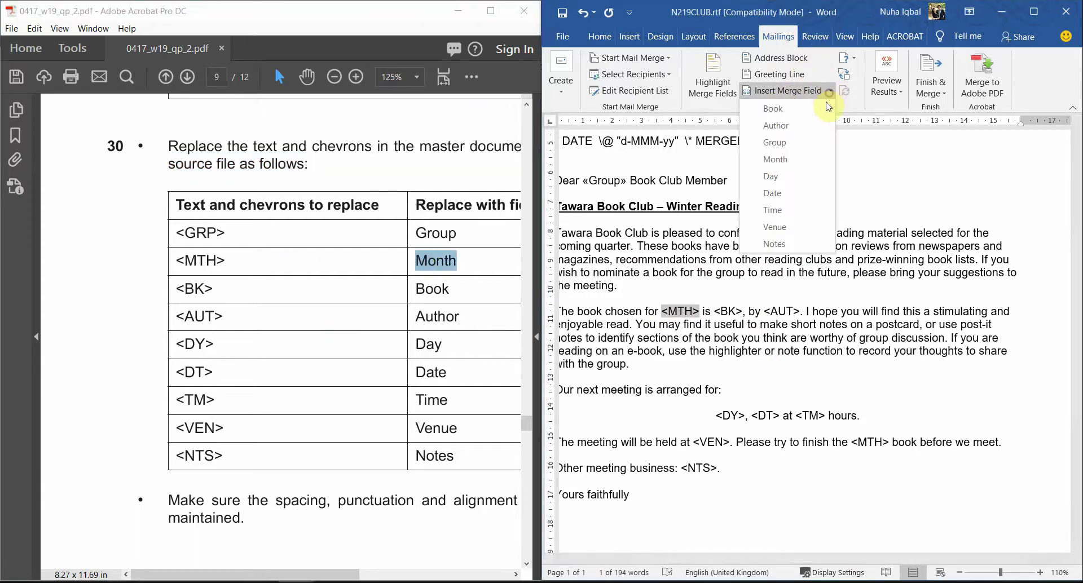
{"action": "left_click", "coordinate": [766, 125]}
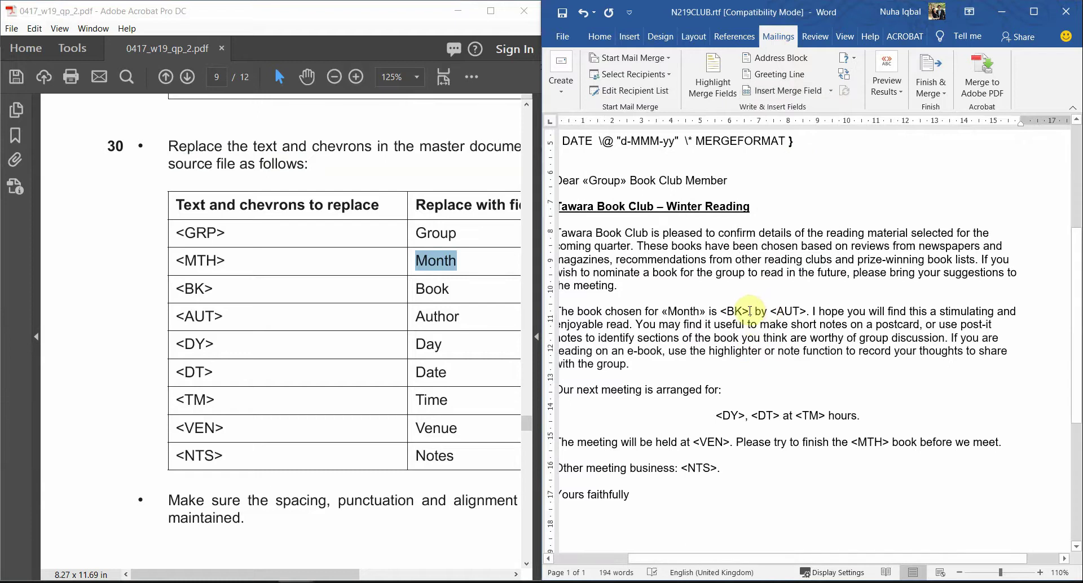
Step: Replace the <BK> placeholder in the second paragraph with the Book merge field
{"action": "left_click", "coordinate": [721, 312]}
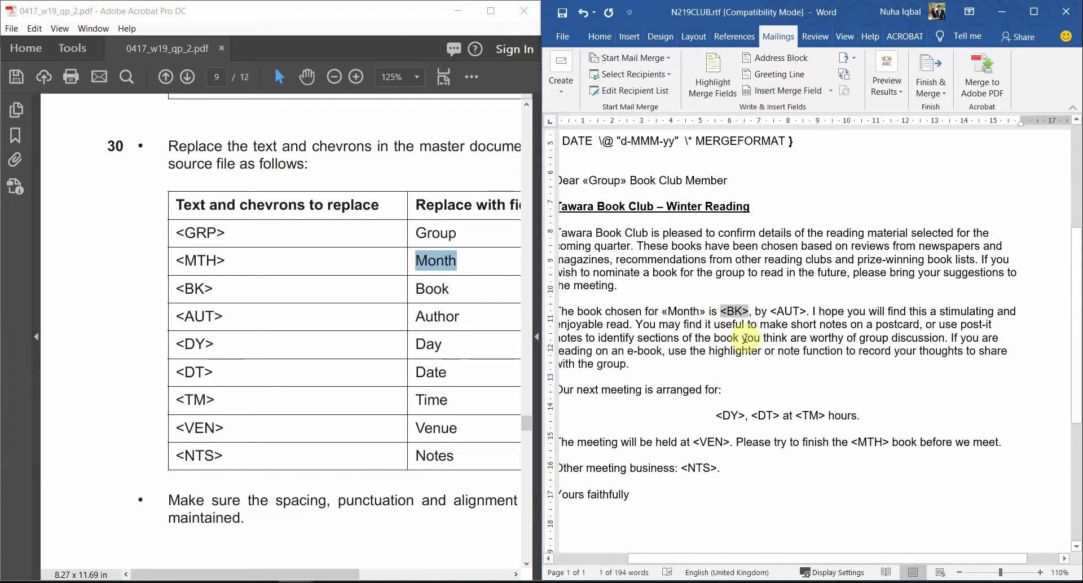
{"action": "left_click", "coordinate": [832, 91]}
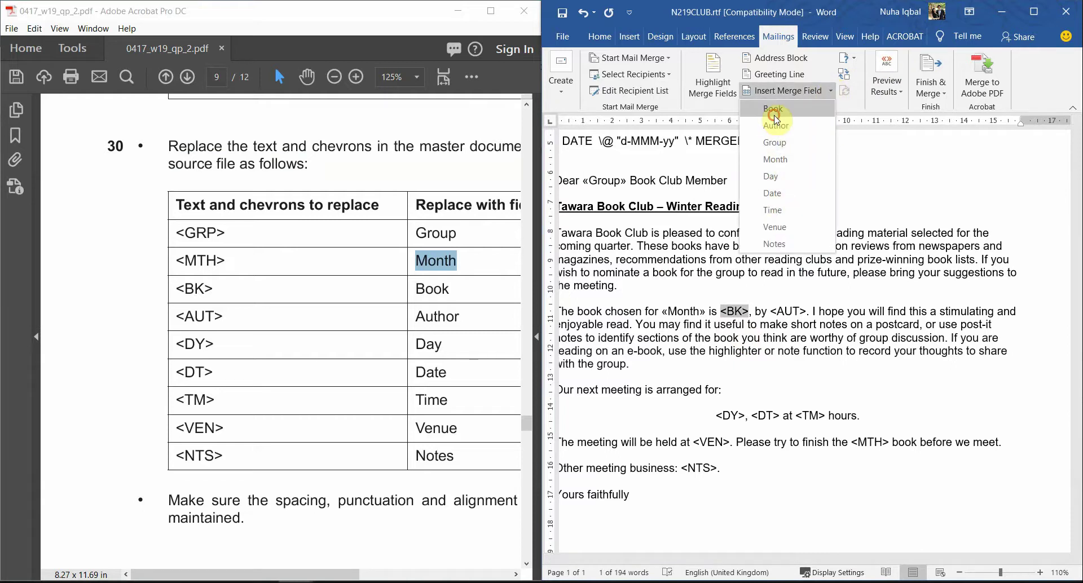
{"action": "left_click", "coordinate": [775, 116]}
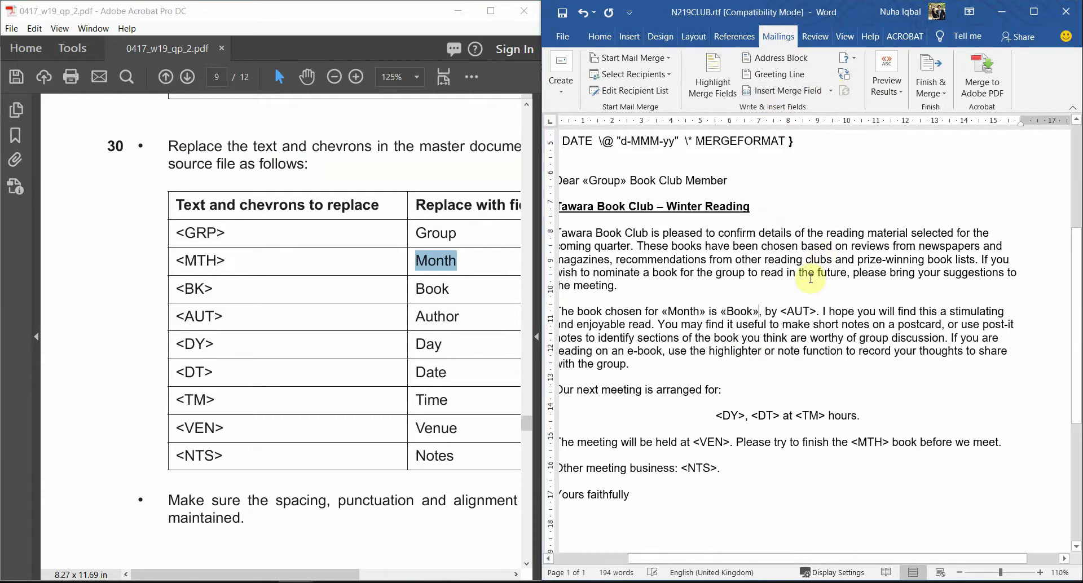
Step: Replace the <AUT> placeholder in the second paragraph with the Author merge field
{"action": "left_click", "coordinate": [785, 312]}
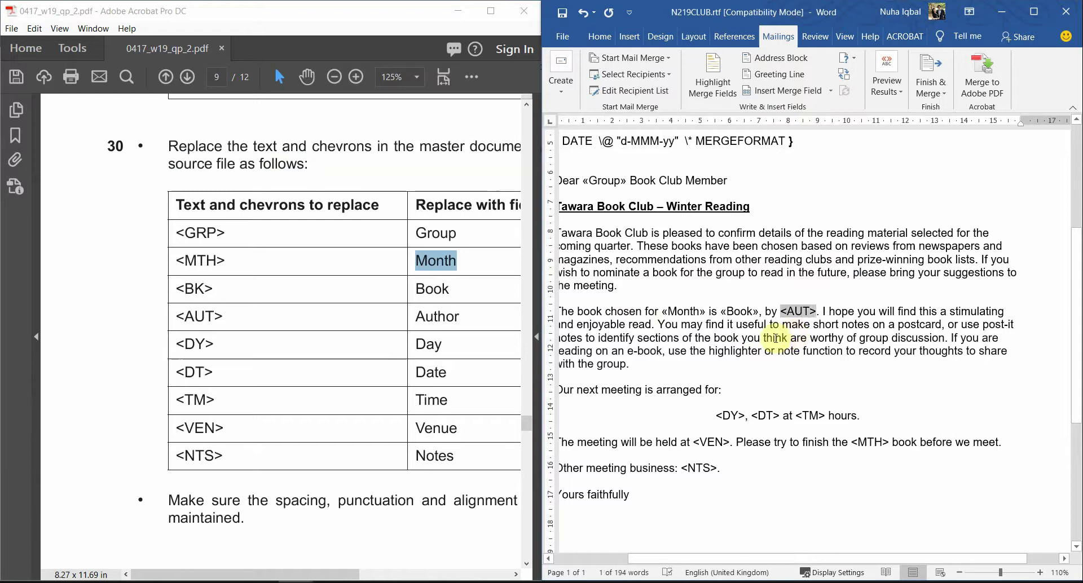
{"action": "left_click", "coordinate": [827, 96]}
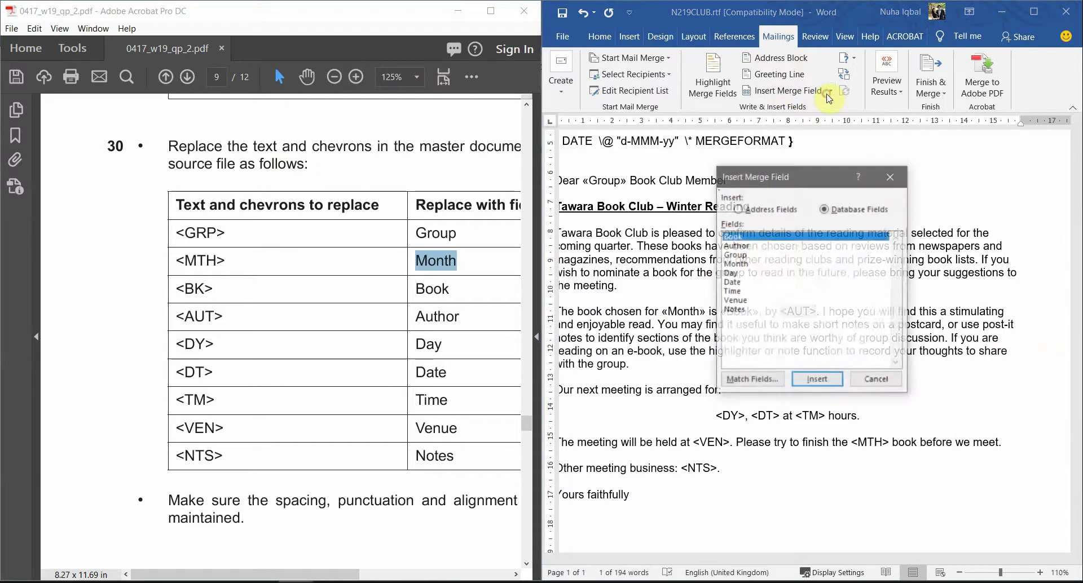
{"action": "left_click", "coordinate": [745, 245]}
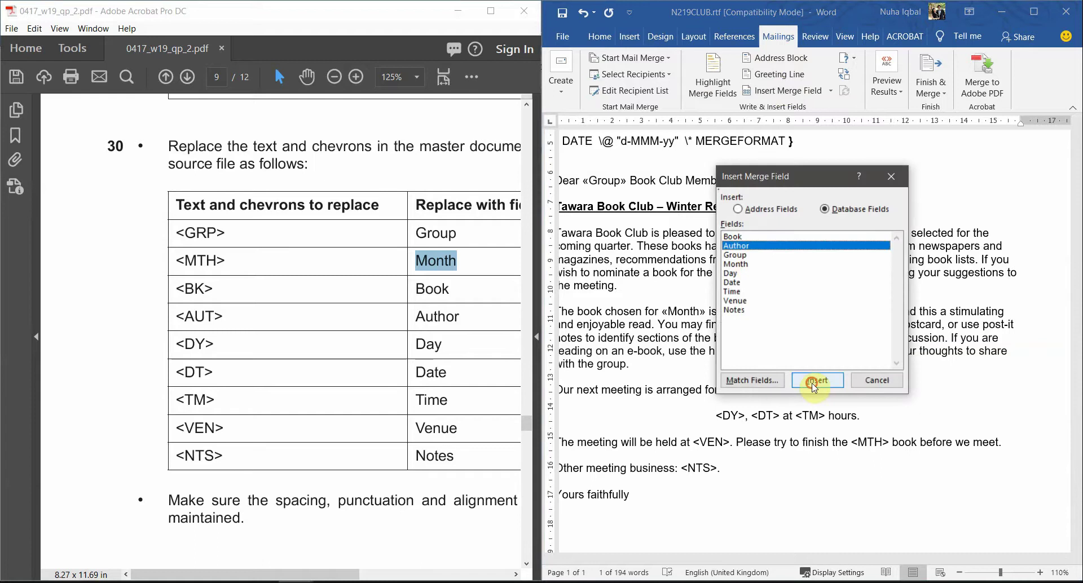
{"action": "left_click", "coordinate": [814, 383]}
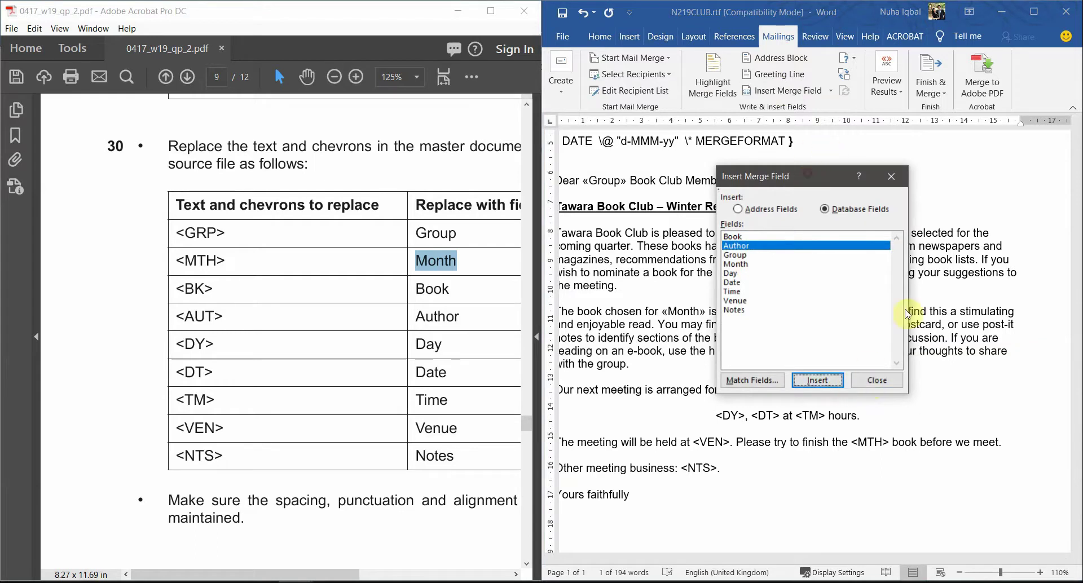
{"action": "left_click", "coordinate": [1049, 500]}
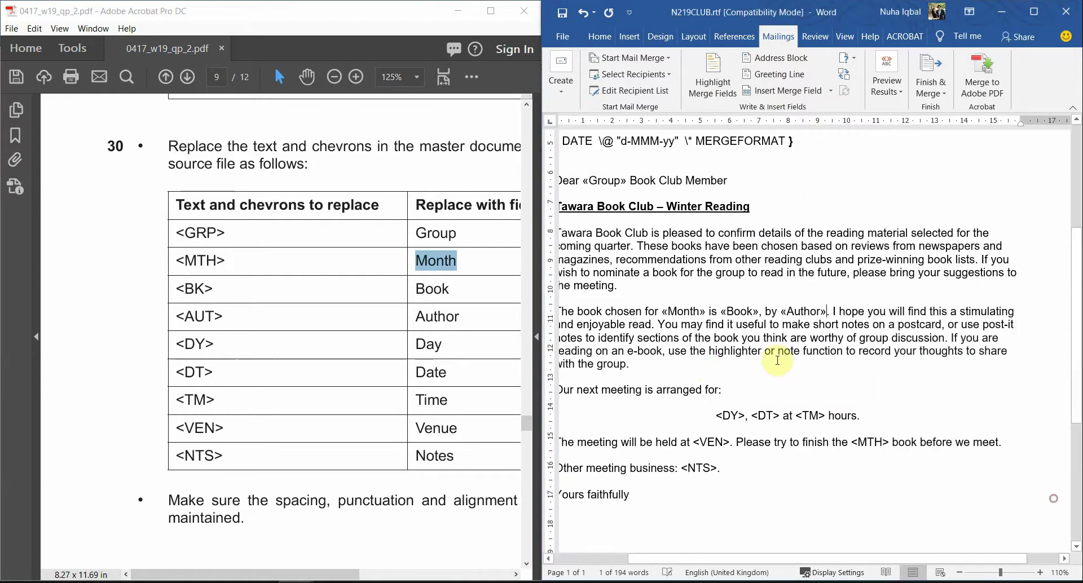
Step: Replace the <DY> placeholder in the meeting line with the Day merge field and select the <DT> placeholder beside it
{"action": "left_click", "coordinate": [777, 360]}
{"action": "scroll", "coordinate": [778, 360], "scroll_direction": "down", "scroll_amount": 2, "text": "ctrl"}
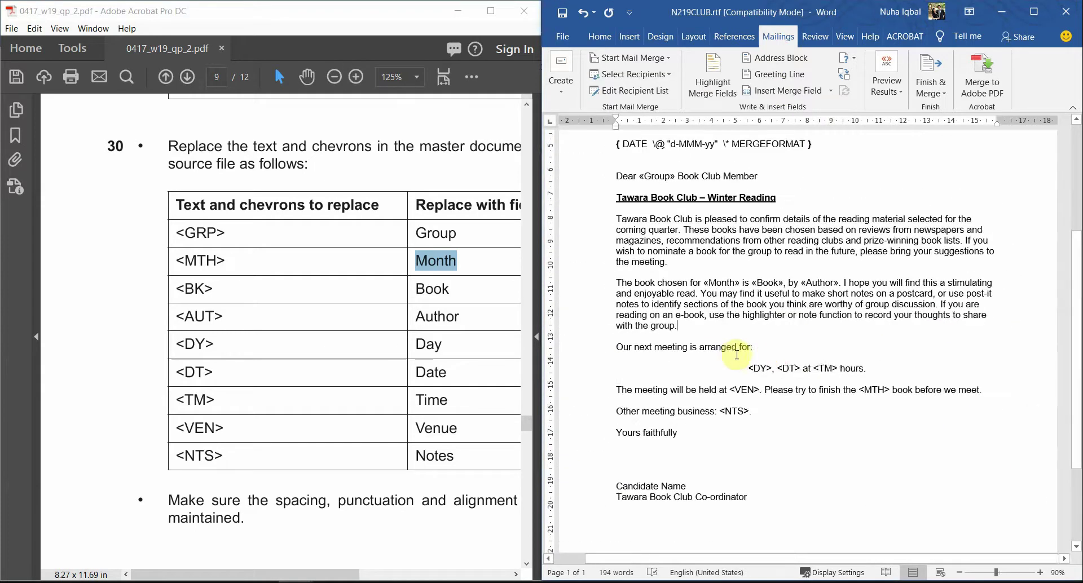
{"action": "left_click_drag", "start_coordinate": [749, 373], "coordinate": [770, 373]}
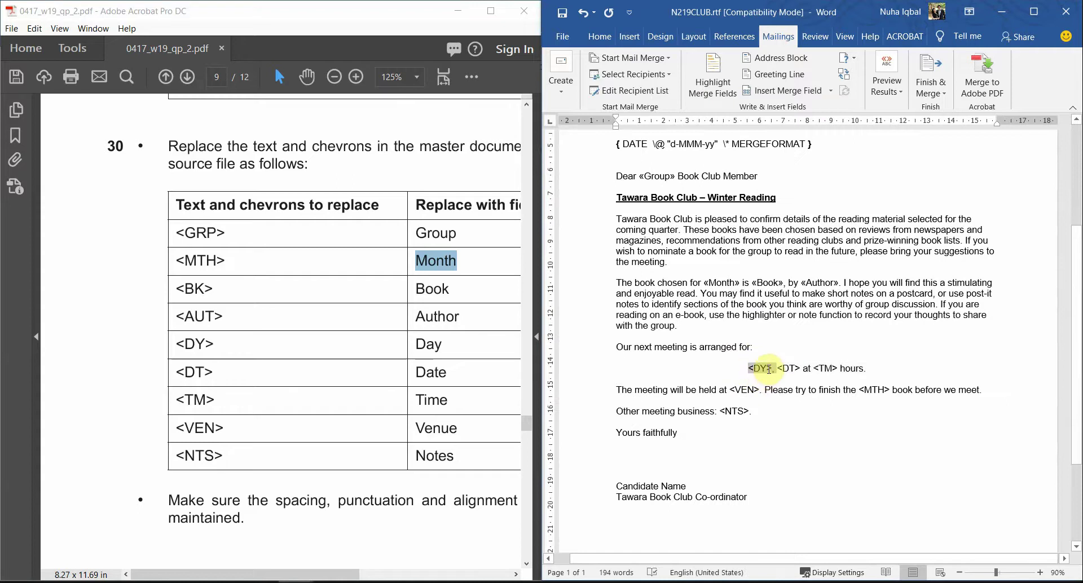
{"action": "left_click", "coordinate": [835, 90]}
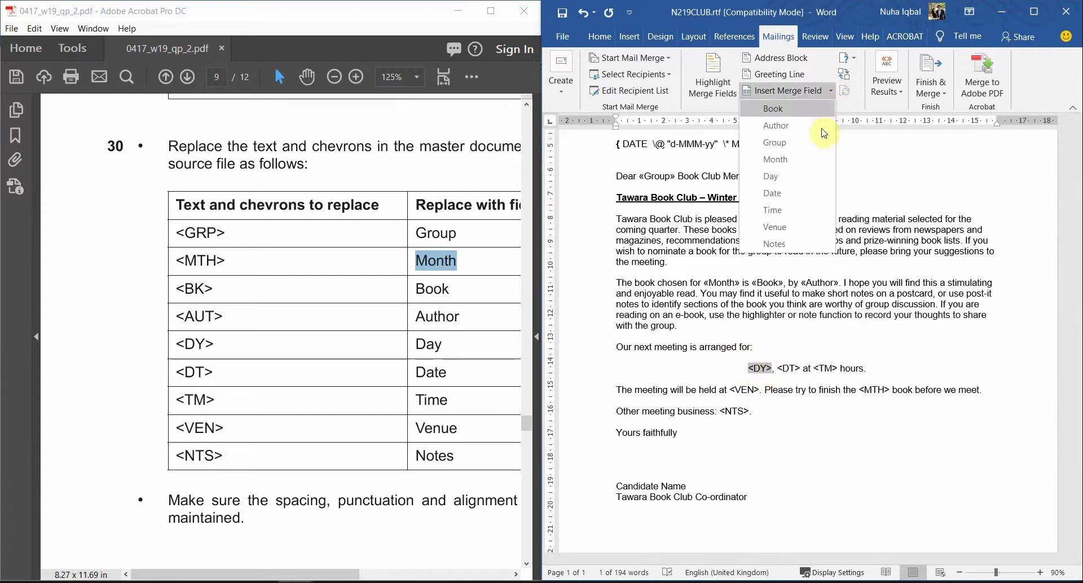
{"action": "left_click", "coordinate": [771, 176]}
{"action": "left_click_drag", "start_coordinate": [800, 370], "coordinate": [778, 370]}
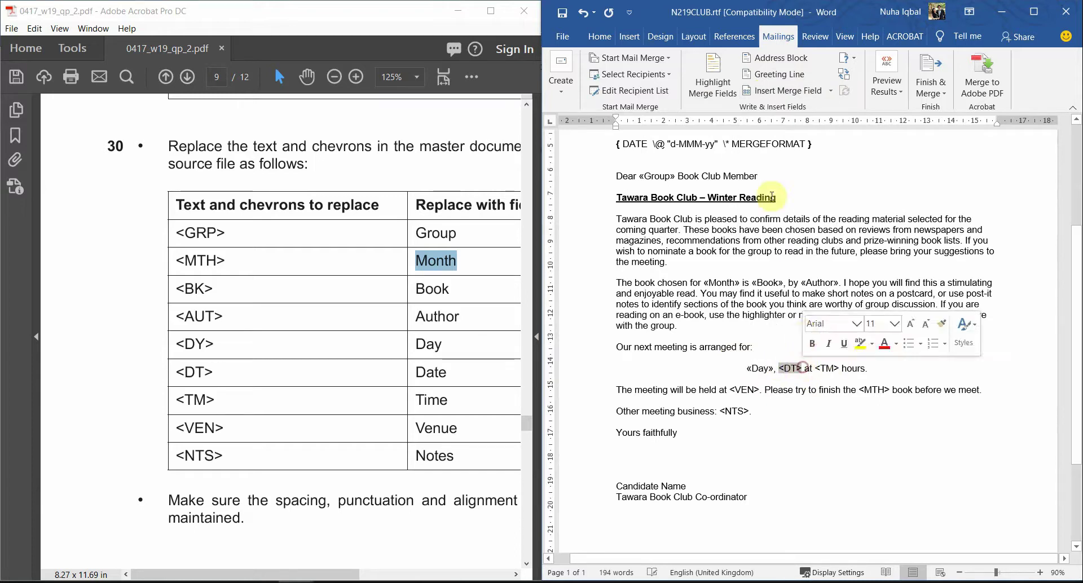
{"action": "left_click", "coordinate": [831, 92]}
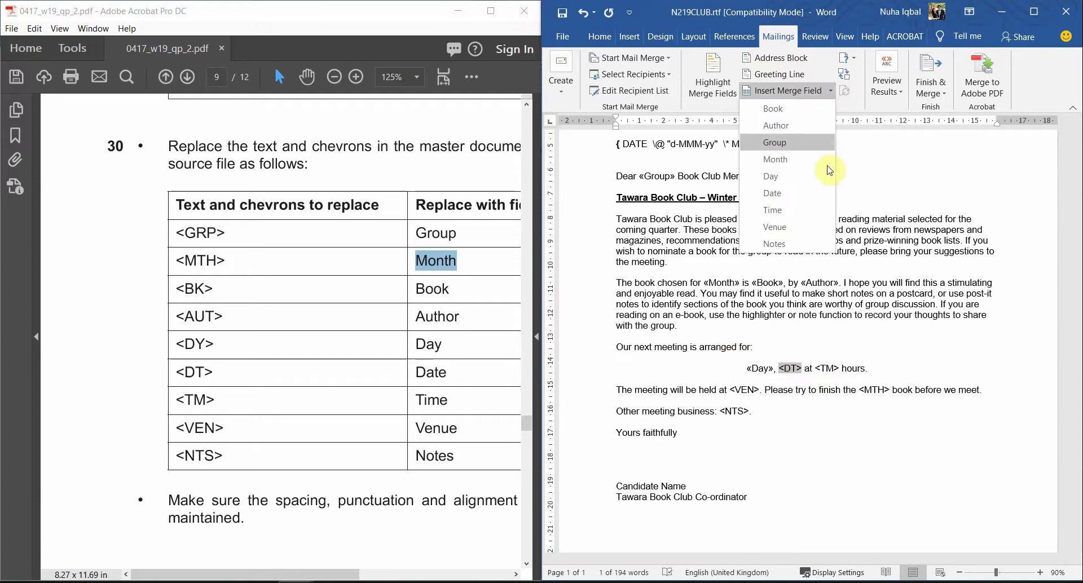
{"action": "left_click", "coordinate": [821, 210]}
{"action": "key", "text": "ctrl+z"}
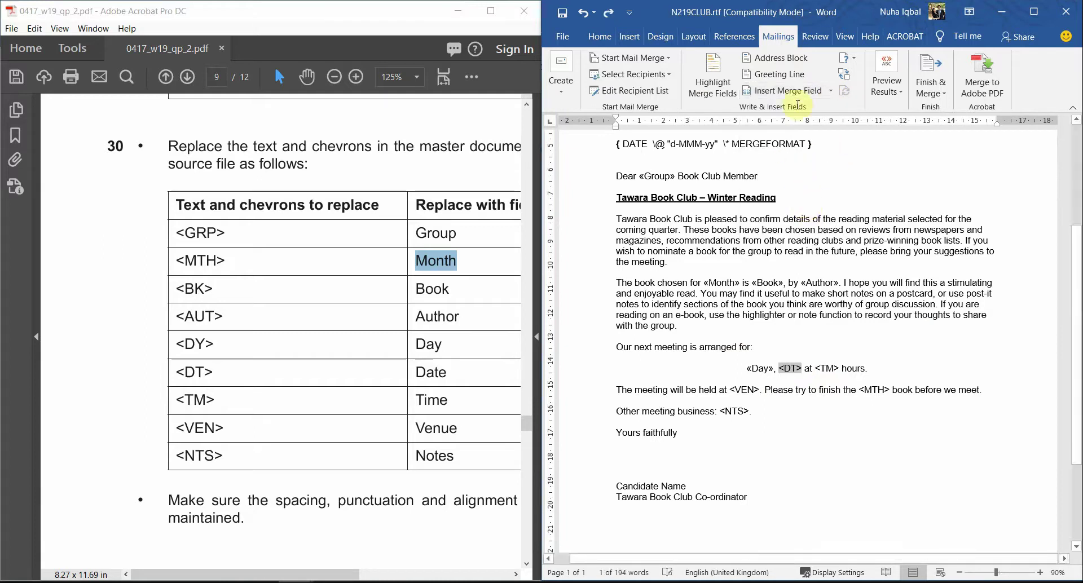
Step: Replace the selected <DT> placeholder in the meeting line with the Date merge field
{"action": "left_click", "coordinate": [820, 90]}
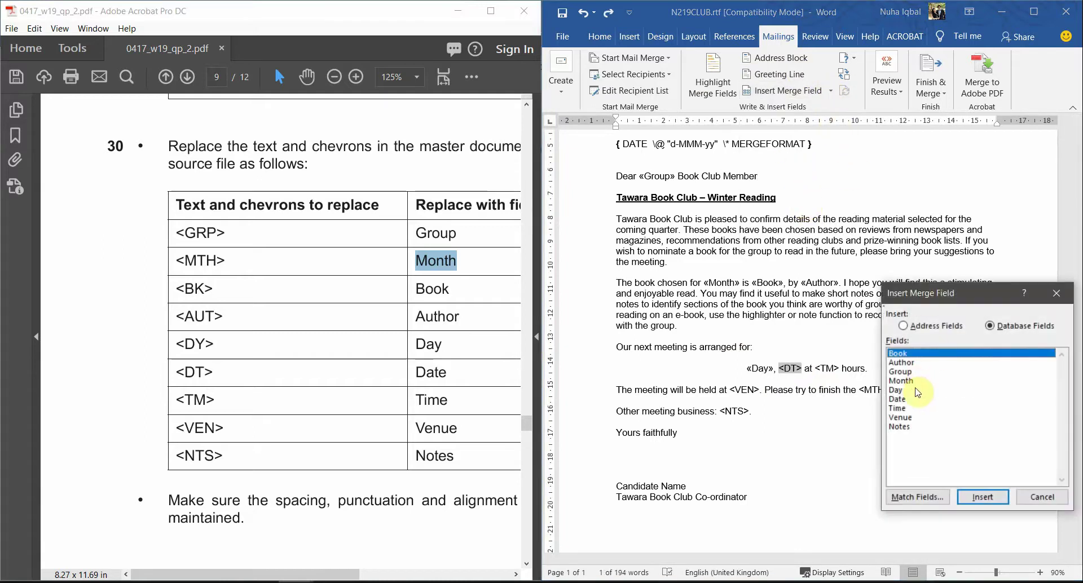
{"action": "left_click", "coordinate": [898, 398]}
{"action": "left_click", "coordinate": [979, 496]}
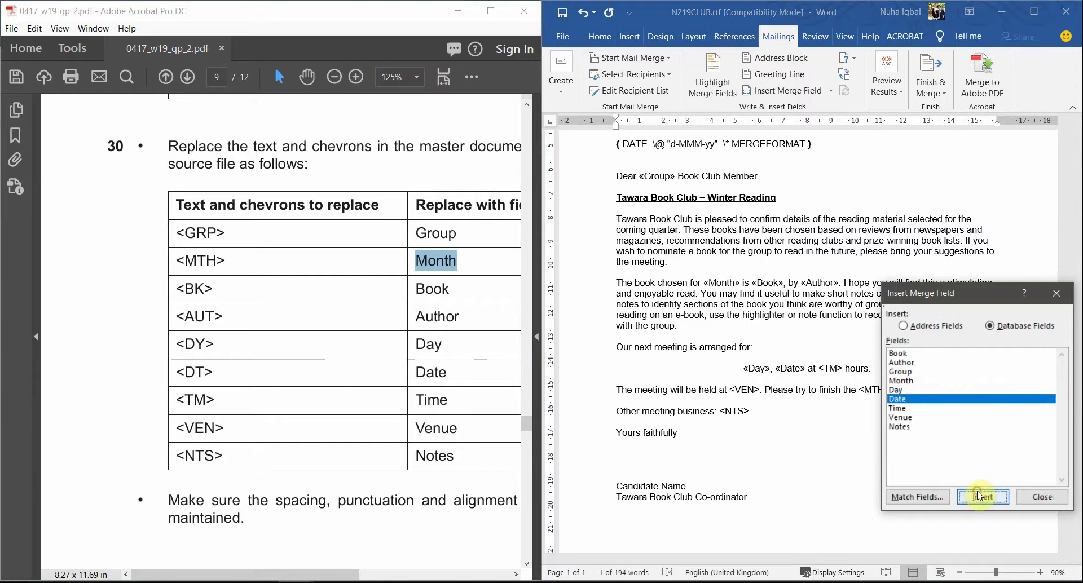
{"action": "left_click", "coordinate": [1042, 497]}
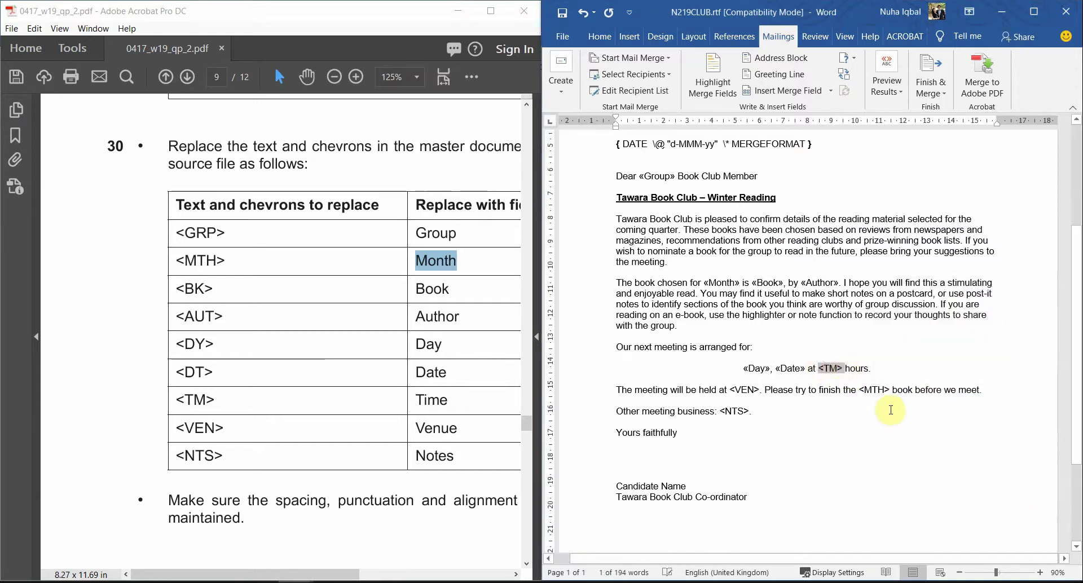
Step: Replace the <TM> placeholder before "hours" with the Time merge field, keeping the space after it
{"action": "key", "text": "Left"}
{"action": "key", "text": "shift+Right"}
{"action": "key", "text": "shift+Right"}
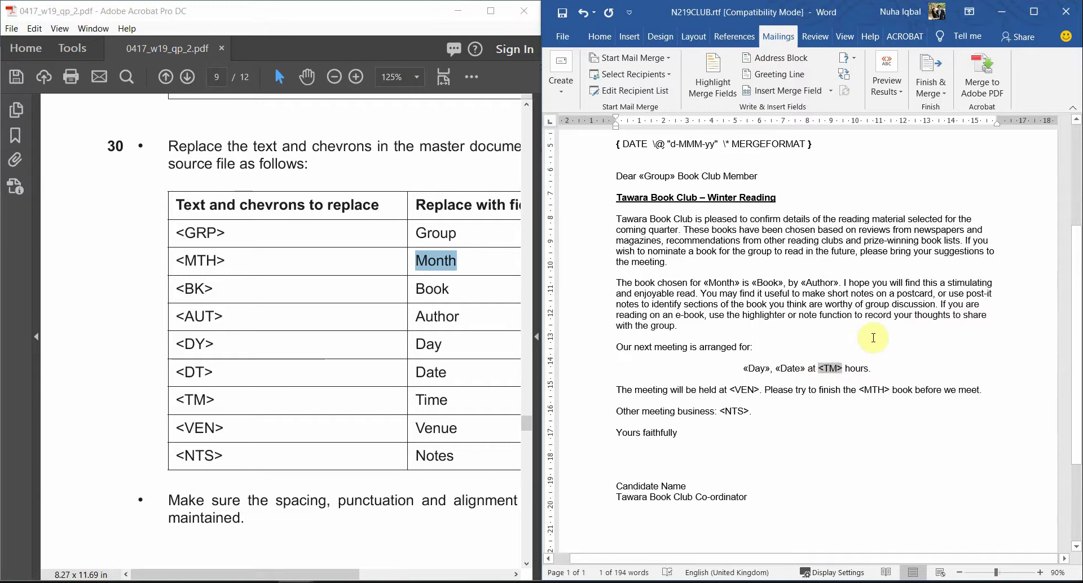
{"action": "left_click", "coordinate": [833, 90]}
{"action": "left_click", "coordinate": [787, 217]}
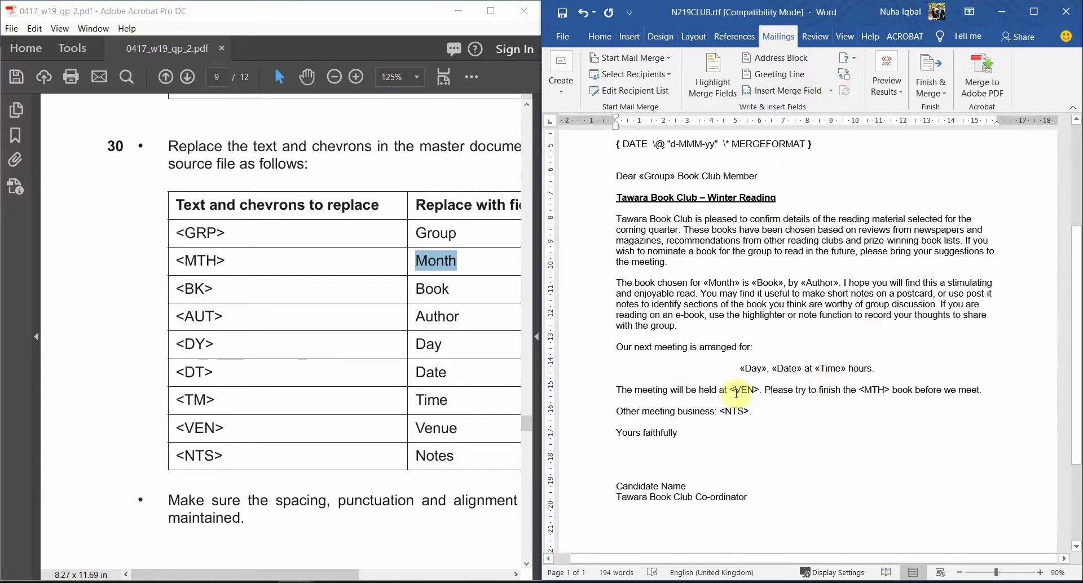
Step: Replace the <VEN> placeholder after "The meeting will be held at" with the Venue merge field
{"action": "left_click_drag", "start_coordinate": [730, 390], "coordinate": [759, 393]}
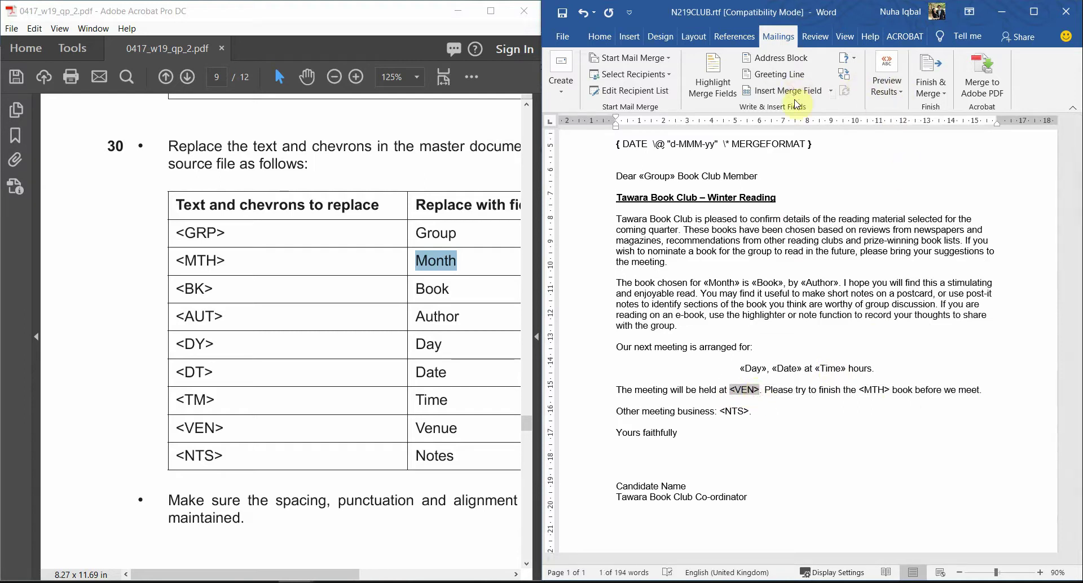
{"action": "left_click", "coordinate": [830, 92]}
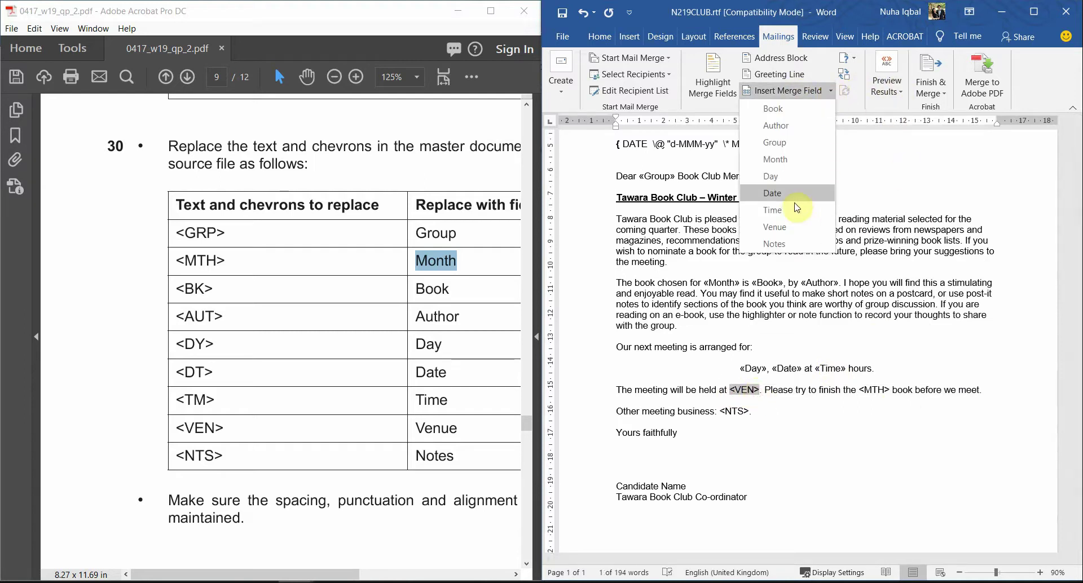
{"action": "left_click", "coordinate": [785, 228]}
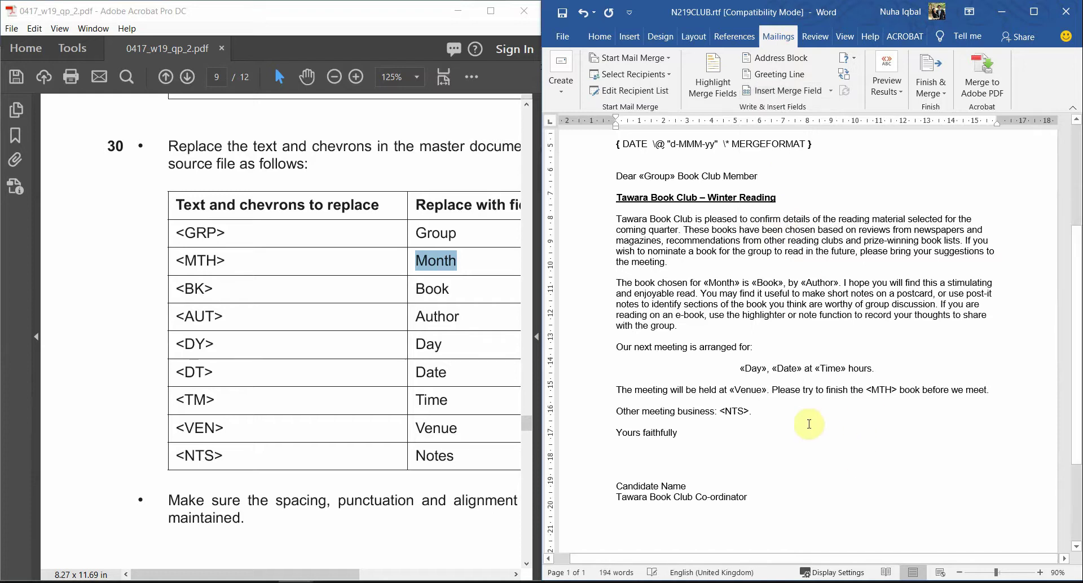
Step: Replace <MTH> in "Please try to finish the" with the Month field and <NTS> after "Other meeting business" with the Notes field
{"action": "left_click", "coordinate": [867, 391]}
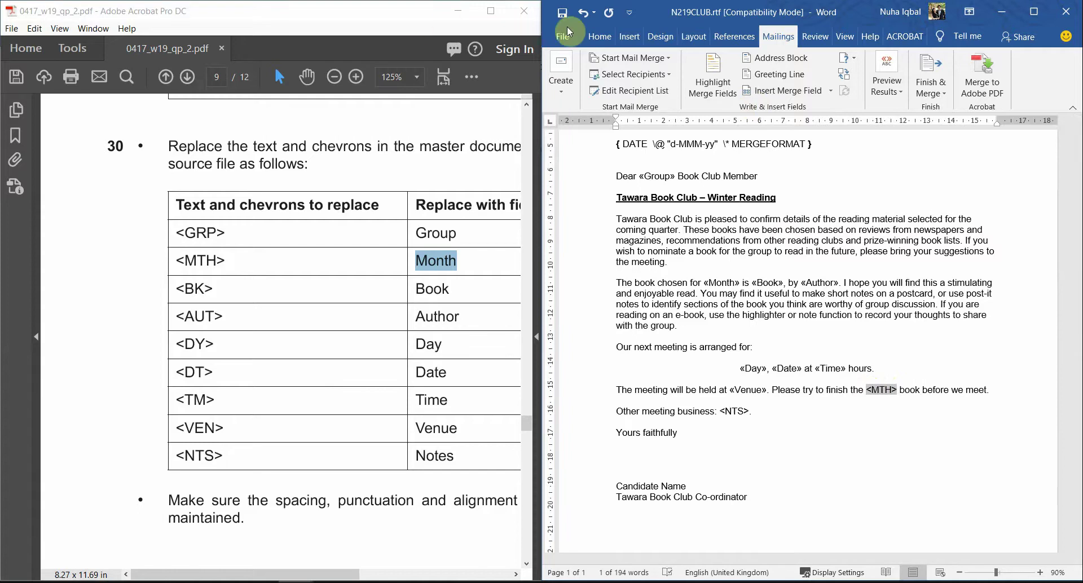
{"action": "left_click", "coordinate": [822, 98]}
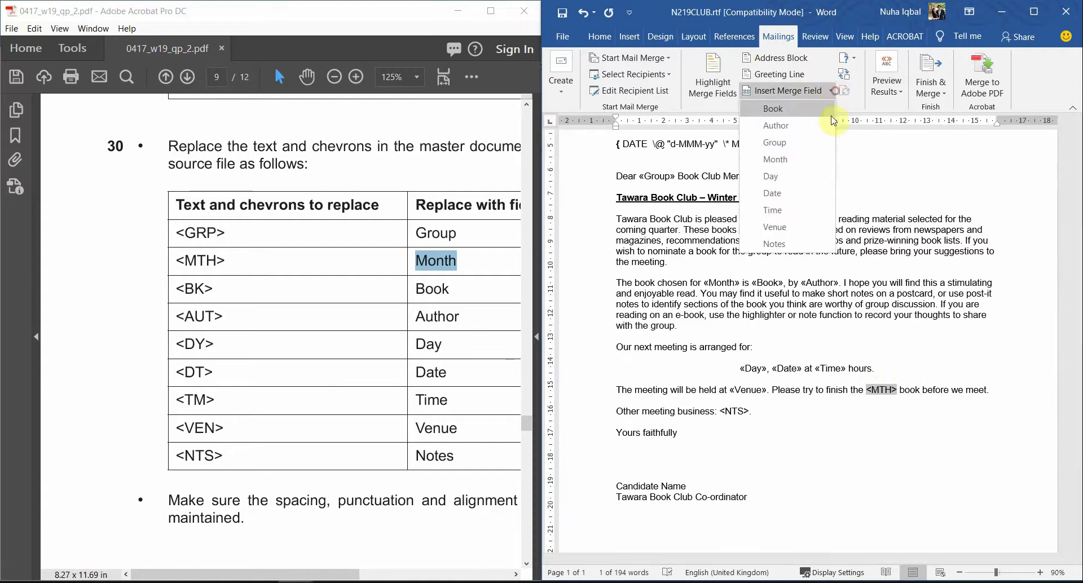
{"action": "left_click", "coordinate": [829, 156]}
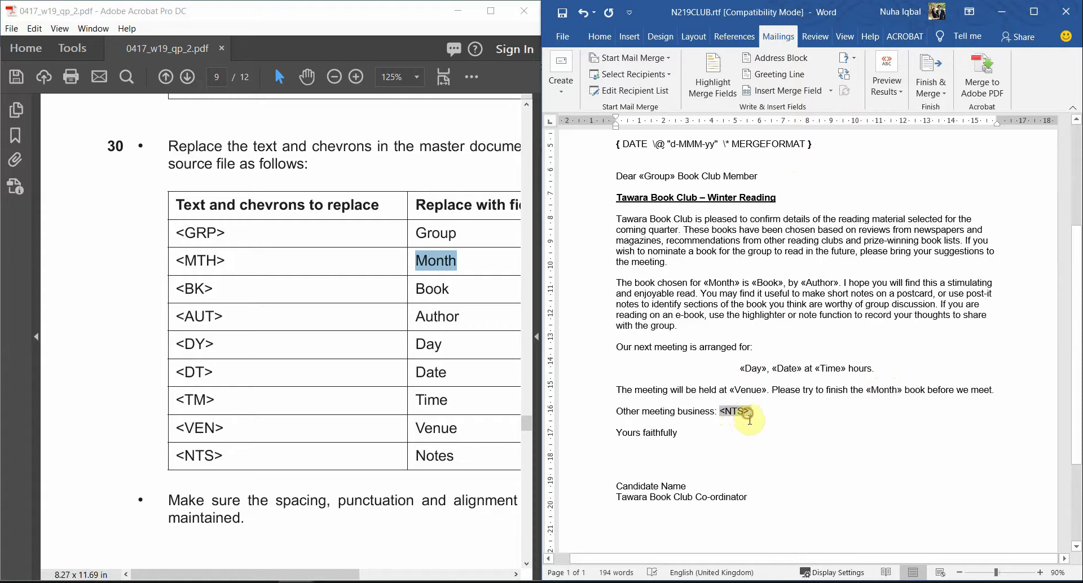
{"action": "left_click", "coordinate": [830, 91]}
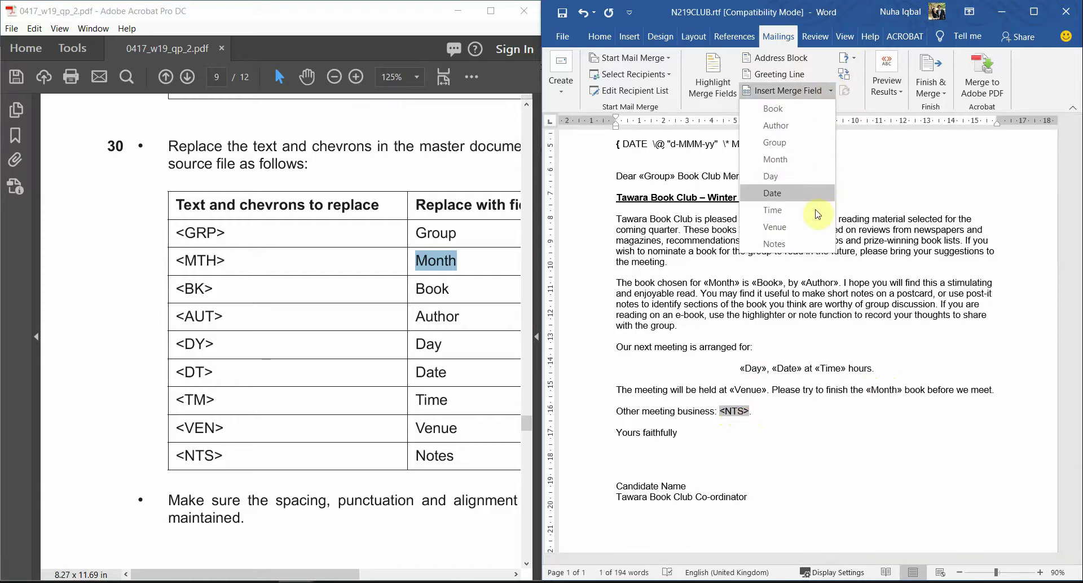
{"action": "left_click", "coordinate": [827, 244]}
Step: Select the whole letter to shade its fields and check that every chevron placeholder has been replaced by a merge field
{"action": "scroll", "coordinate": [817, 413], "scroll_direction": "up", "scroll_amount": 1}
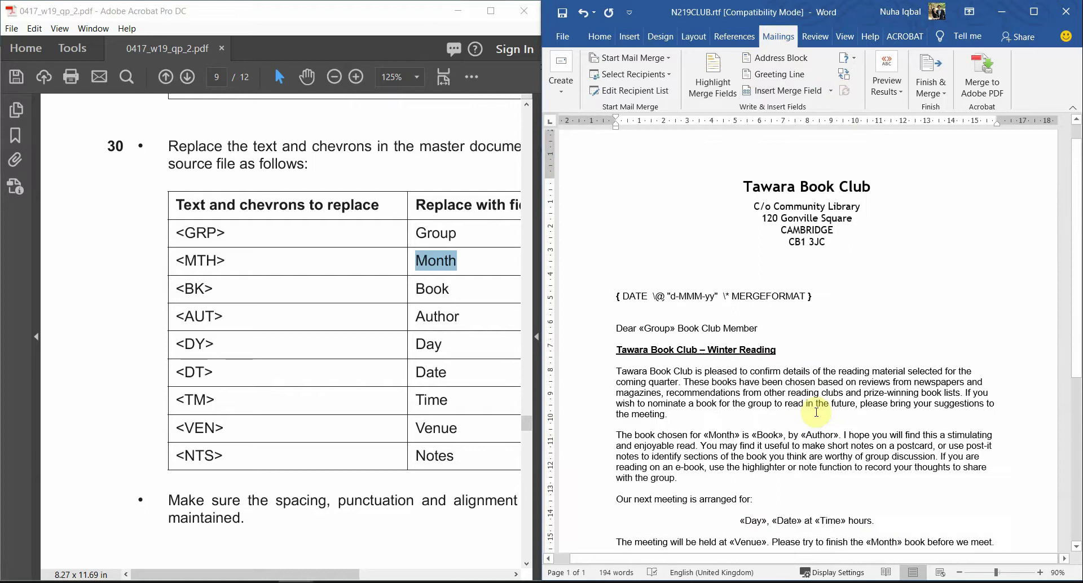
{"action": "key", "text": "ctrl+a"}
{"action": "scroll", "coordinate": [794, 401], "scroll_direction": "down", "scroll_amount": 1}
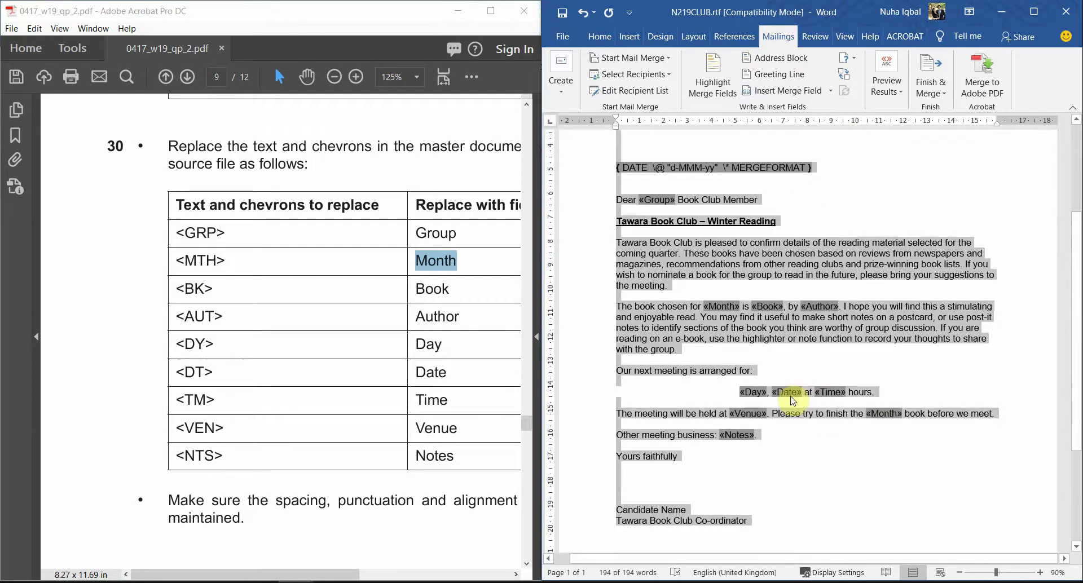
{"action": "scroll", "coordinate": [837, 399], "scroll_direction": "down", "scroll_amount": 2}
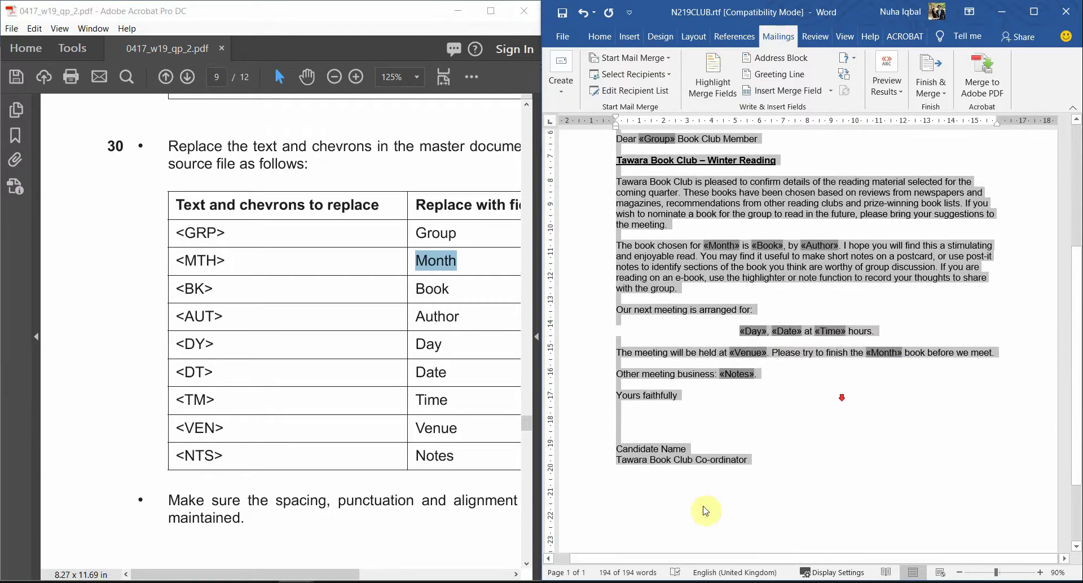
{"action": "scroll", "coordinate": [635, 512], "scroll_direction": "up", "scroll_amount": 2}
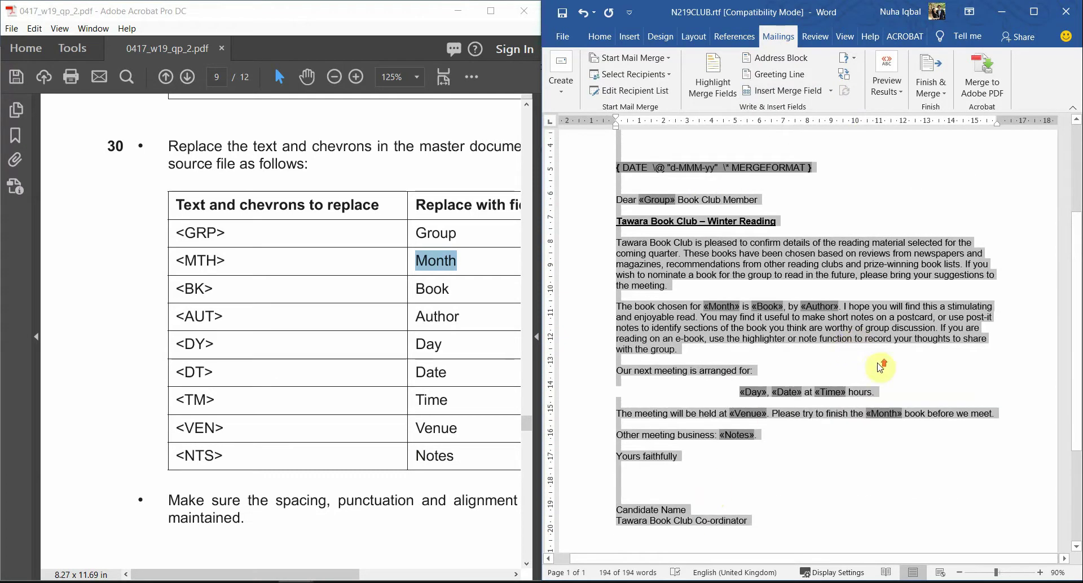
{"action": "scroll", "coordinate": [880, 368], "scroll_direction": "up", "scroll_amount": 1}
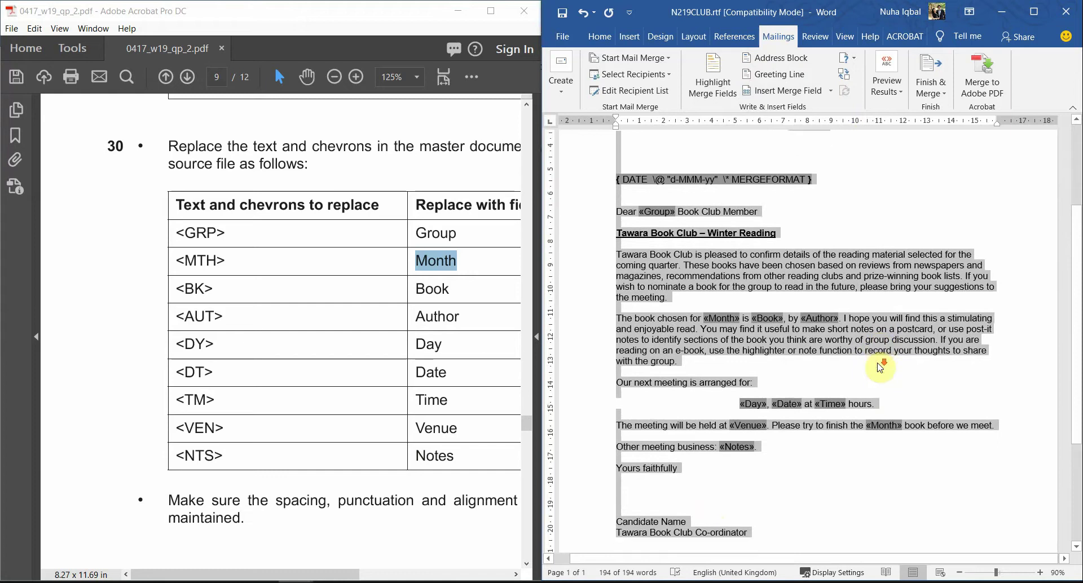
{"action": "scroll", "coordinate": [880, 368], "scroll_direction": "down", "scroll_amount": 1}
{"action": "left_click", "coordinate": [879, 310]}
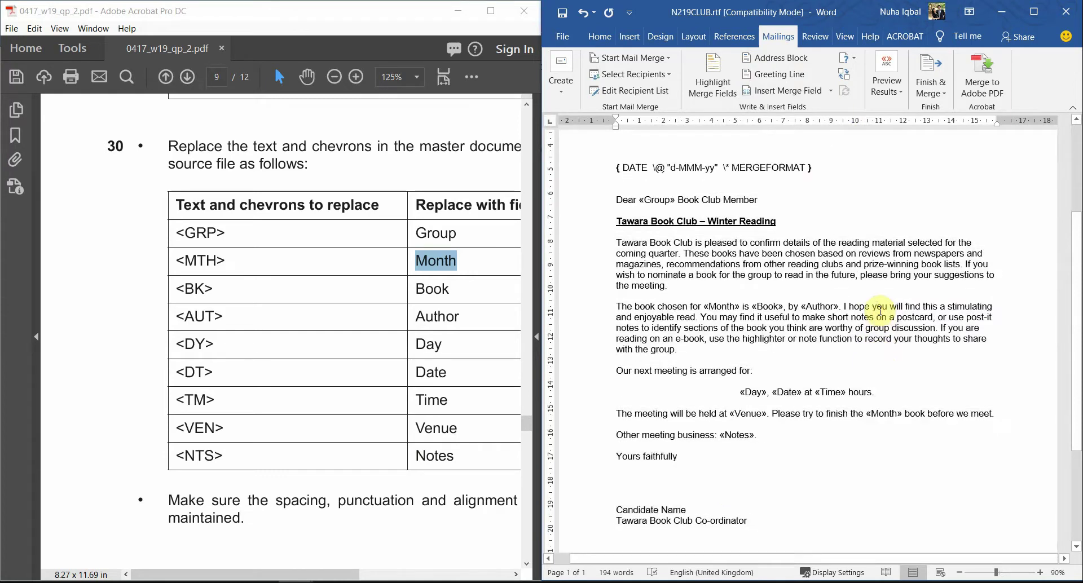
{"action": "scroll", "coordinate": [879, 310], "scroll_direction": "down", "scroll_amount": 1}
Step: Maximize the letter's window at 110% zoom, and switch to the exam paper in Adobe Acrobat and maximize it
{"action": "left_click", "coordinate": [1034, 12]}
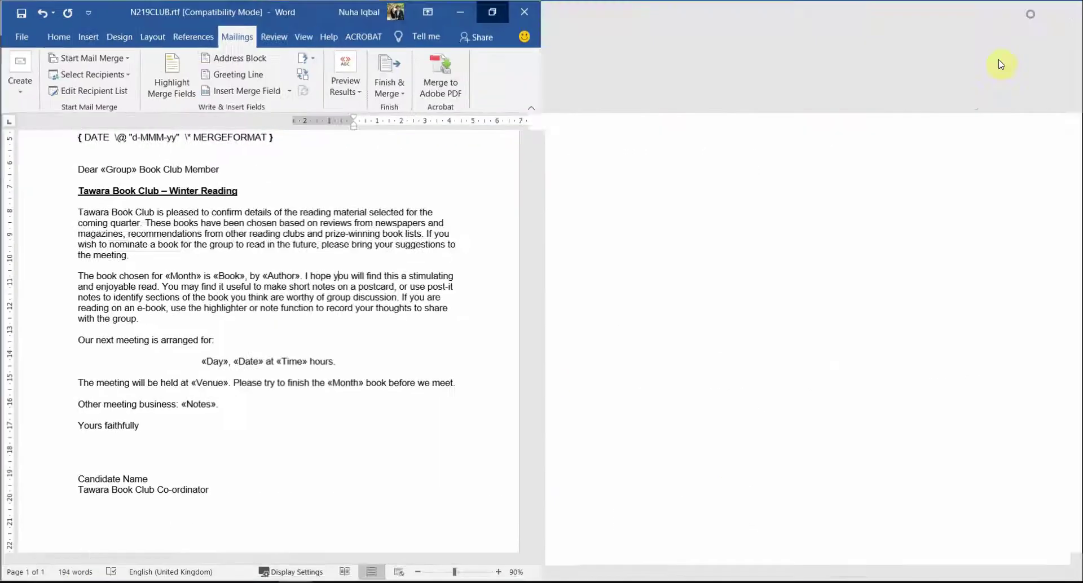
{"action": "scroll", "coordinate": [684, 346], "scroll_direction": "up", "scroll_amount": 2, "text": "ctrl"}
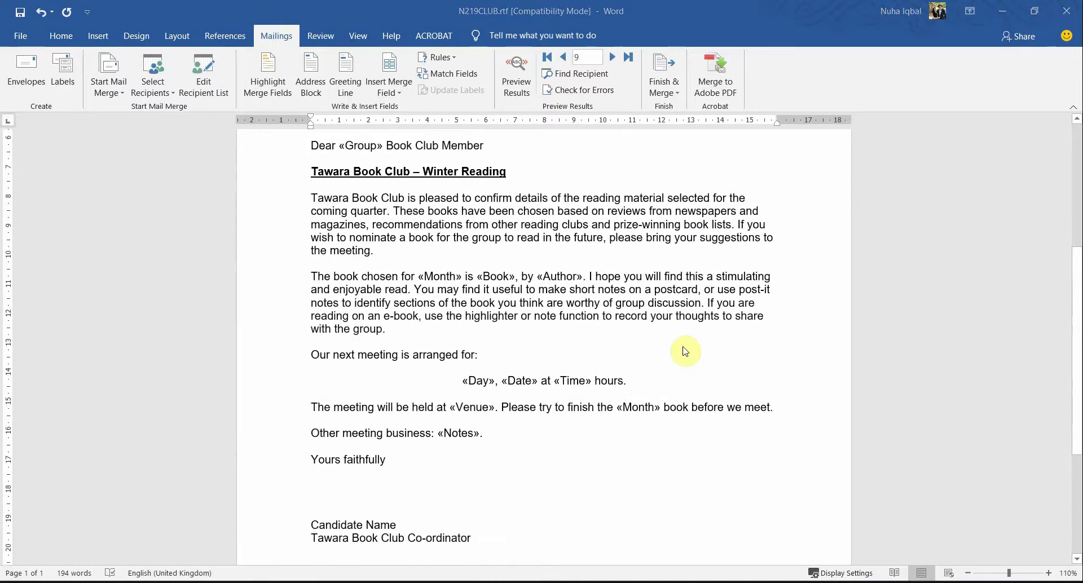
{"action": "key", "text": "alt+Tab"}
{"action": "left_click", "coordinate": [493, 10]}
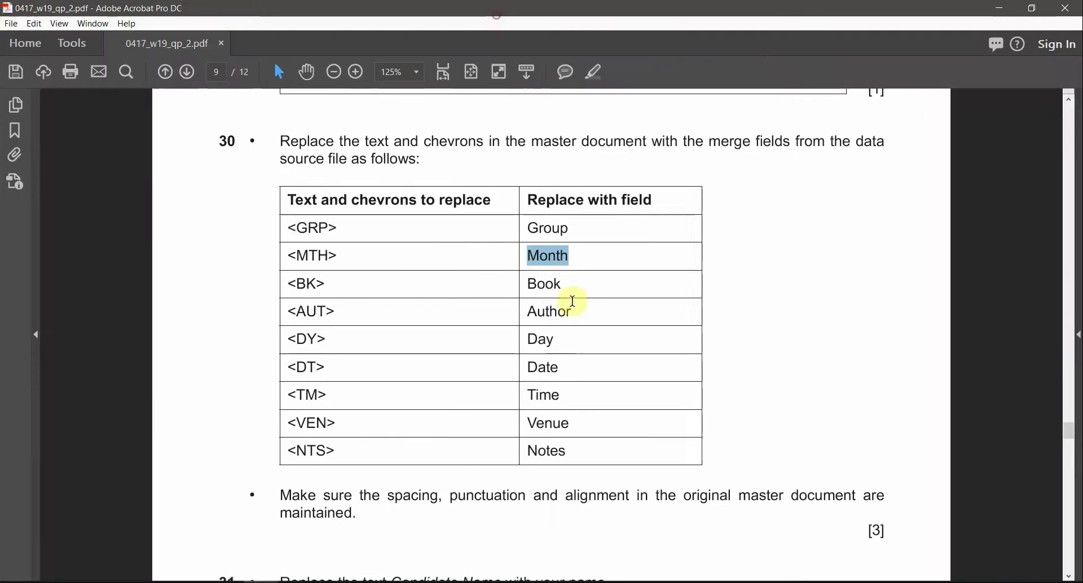
Step: Highlight question number 30 in the exam paper and check its instruction on maintaining spacing, punctuation and alignment
{"action": "double_click", "coordinate": [226, 151]}
{"action": "left_click", "coordinate": [594, 72]}
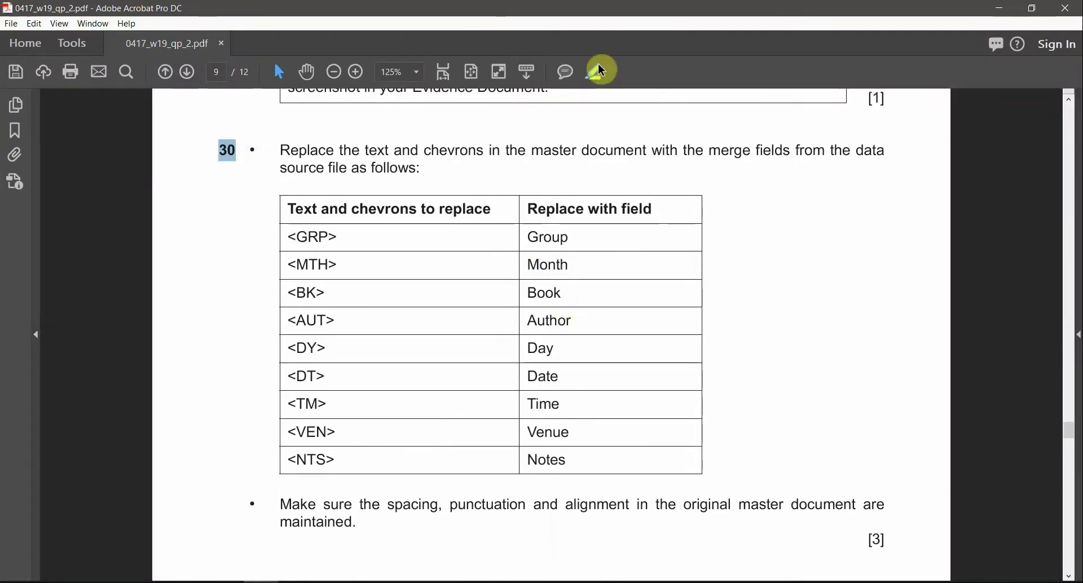
{"action": "scroll", "coordinate": [566, 416], "scroll_direction": "down", "scroll_amount": 2}
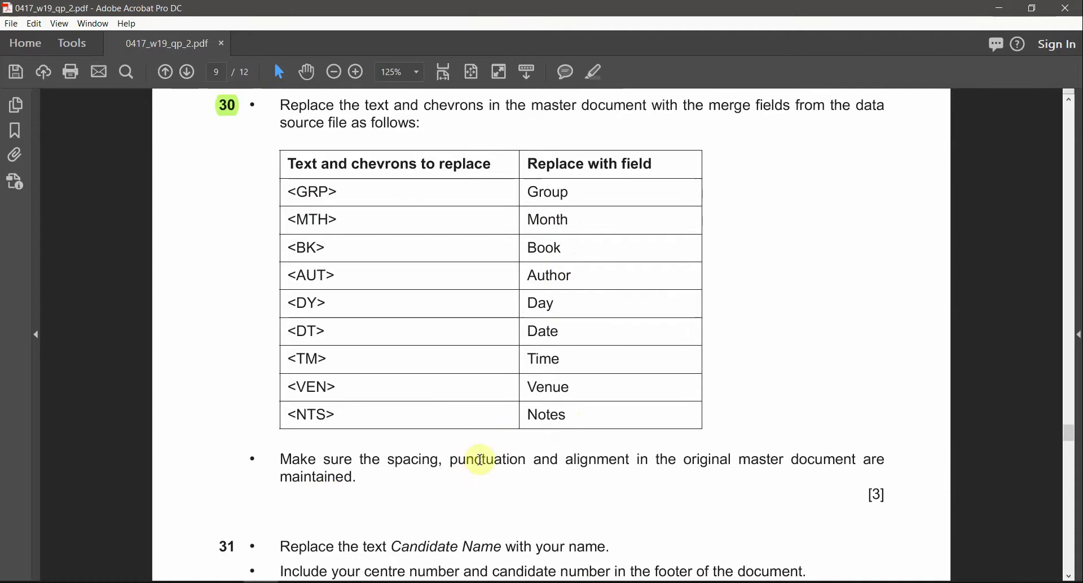
{"action": "left_click_drag", "start_coordinate": [477, 460], "coordinate": [733, 477]}
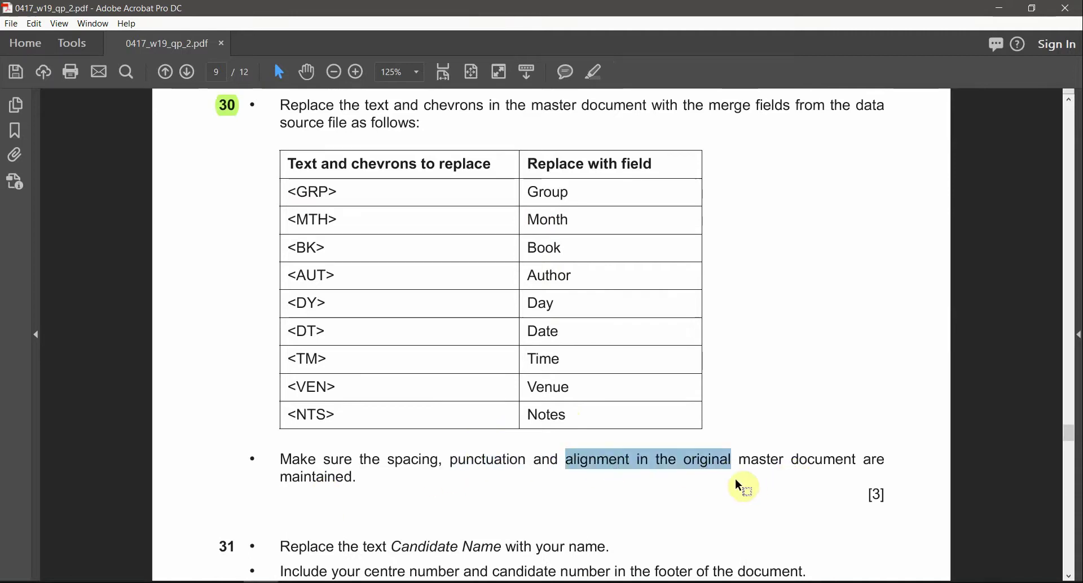
Step: Check step 31 in the exam paper, and replace the Candidate Name text at the end of the Word letter with the candidate's name
{"action": "scroll", "coordinate": [435, 476], "scroll_direction": "down", "scroll_amount": 4}
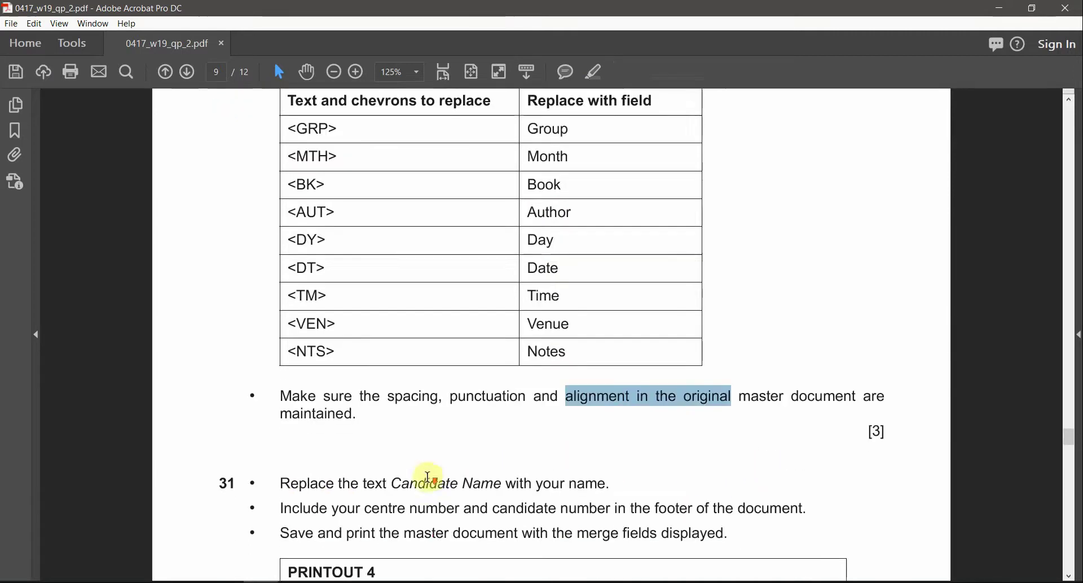
{"action": "key", "text": "alt+Tab"}
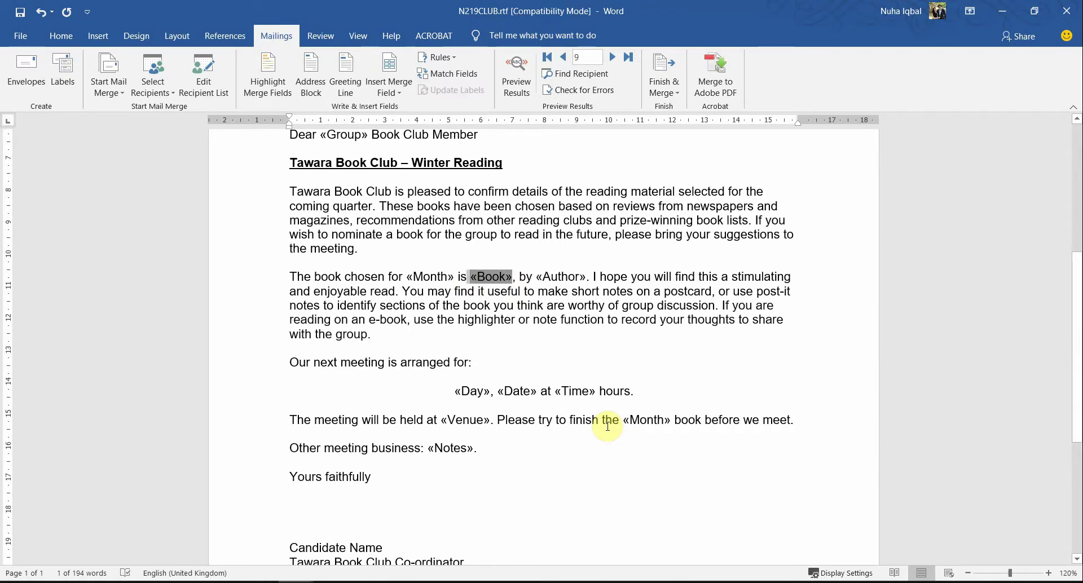
{"action": "key", "text": "alt+Tab"}
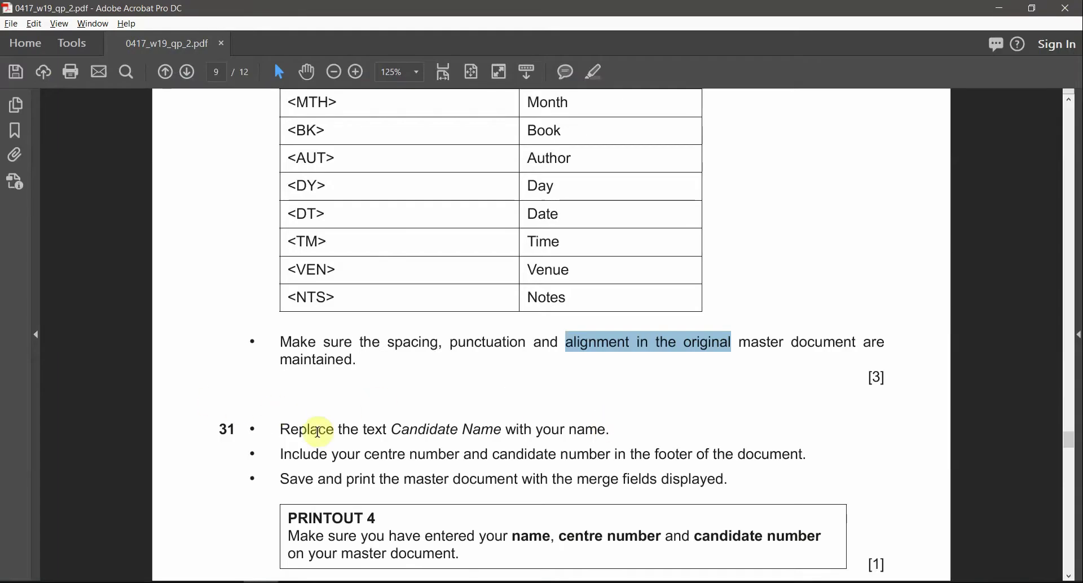
{"action": "left_click_drag", "start_coordinate": [317, 431], "coordinate": [434, 427]}
{"action": "left_click", "coordinate": [450, 425]}
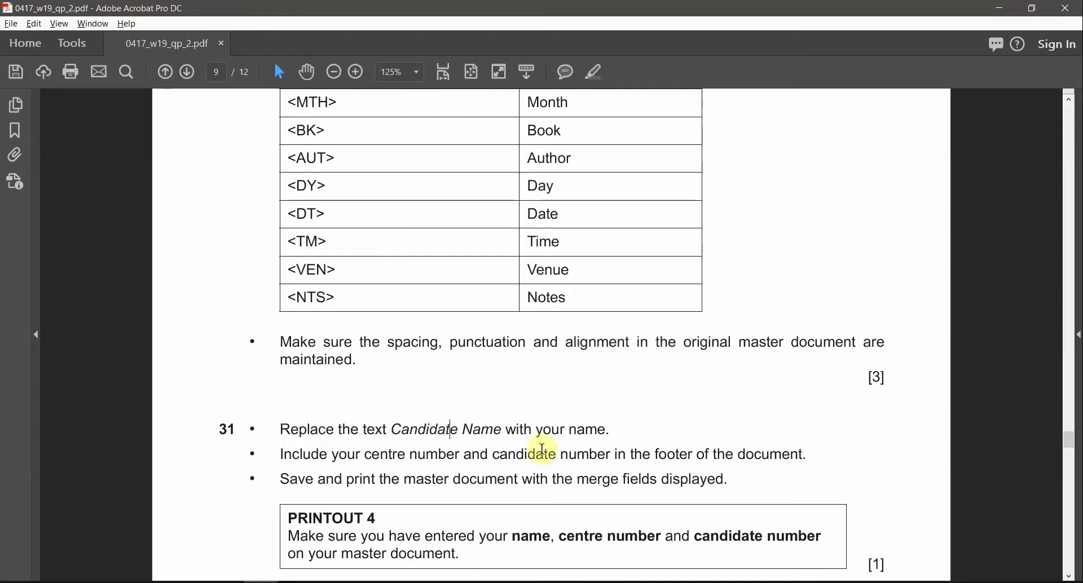
{"action": "key", "text": "alt+Tab"}
{"action": "scroll", "coordinate": [435, 415], "scroll_direction": "down", "scroll_amount": 1}
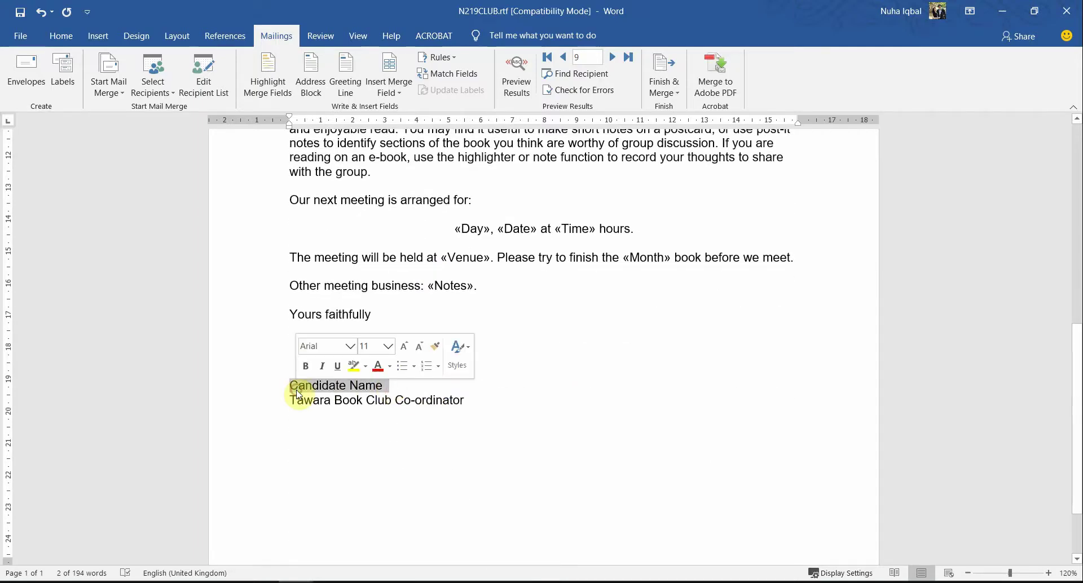
{"action": "type", "text": "Nuha"}
Step: Check the exam paper's centre and candidate number requirement, and insert a blank three-column footer in the letter
{"action": "key", "text": "alt+Tab"}
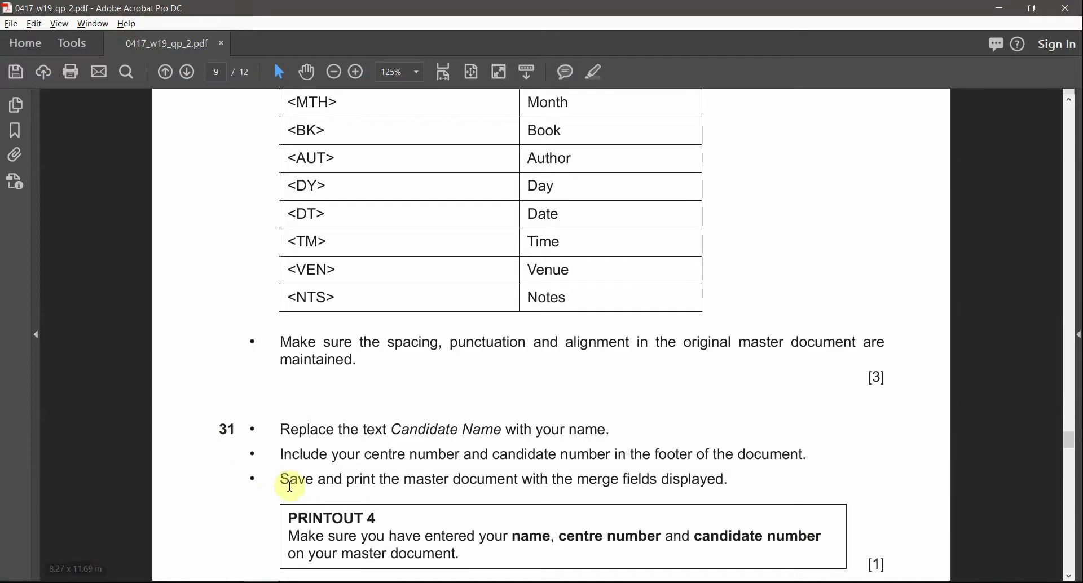
{"action": "left_click_drag", "start_coordinate": [366, 455], "coordinate": [610, 455]}
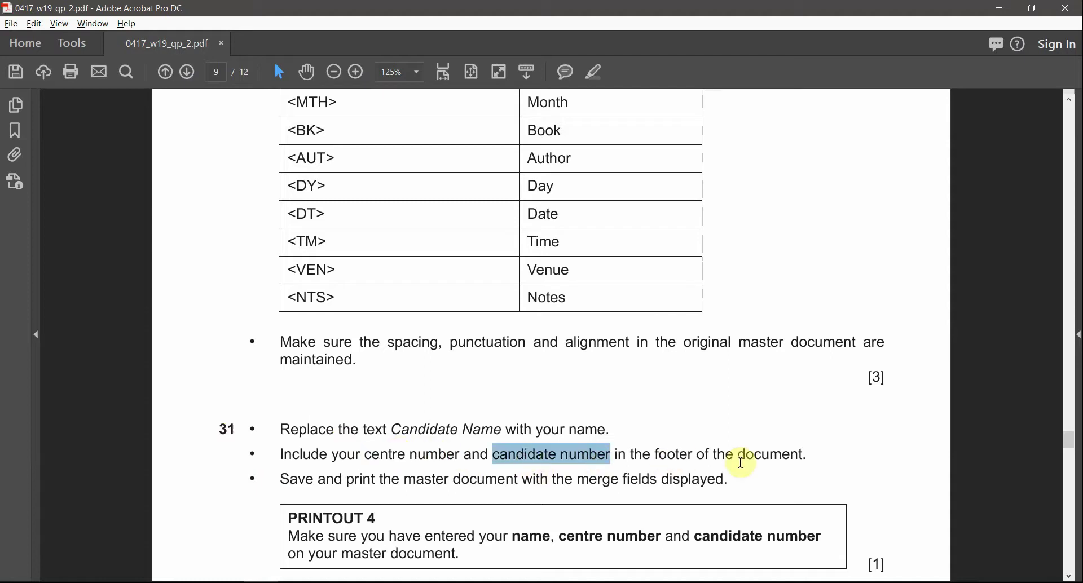
{"action": "key", "text": "alt+Tab"}
{"action": "scroll", "coordinate": [686, 455], "scroll_direction": "down", "scroll_amount": 1}
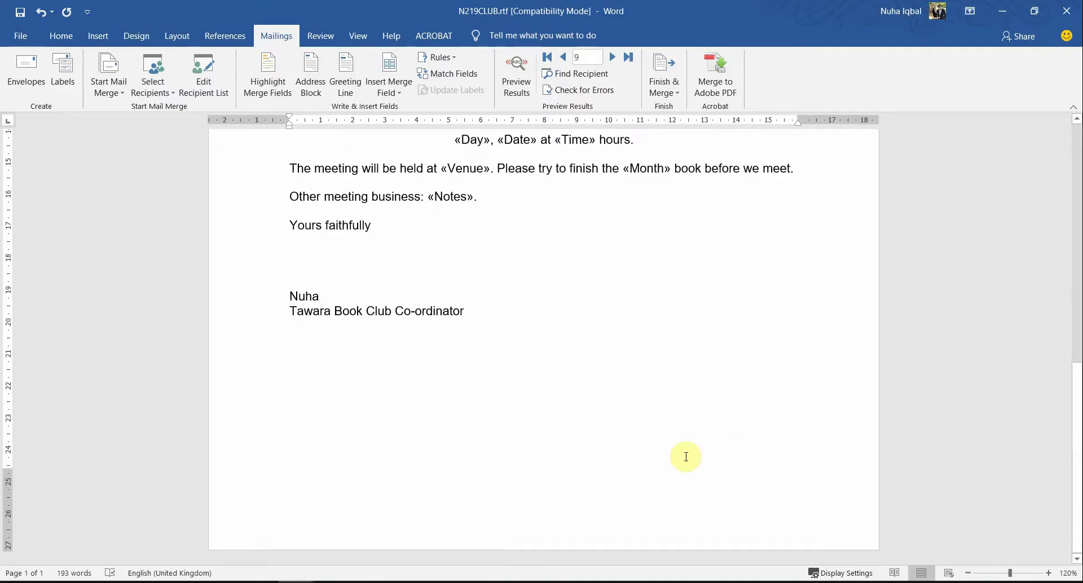
{"action": "double_click", "coordinate": [504, 525]}
{"action": "key", "text": "alt+Tab"}
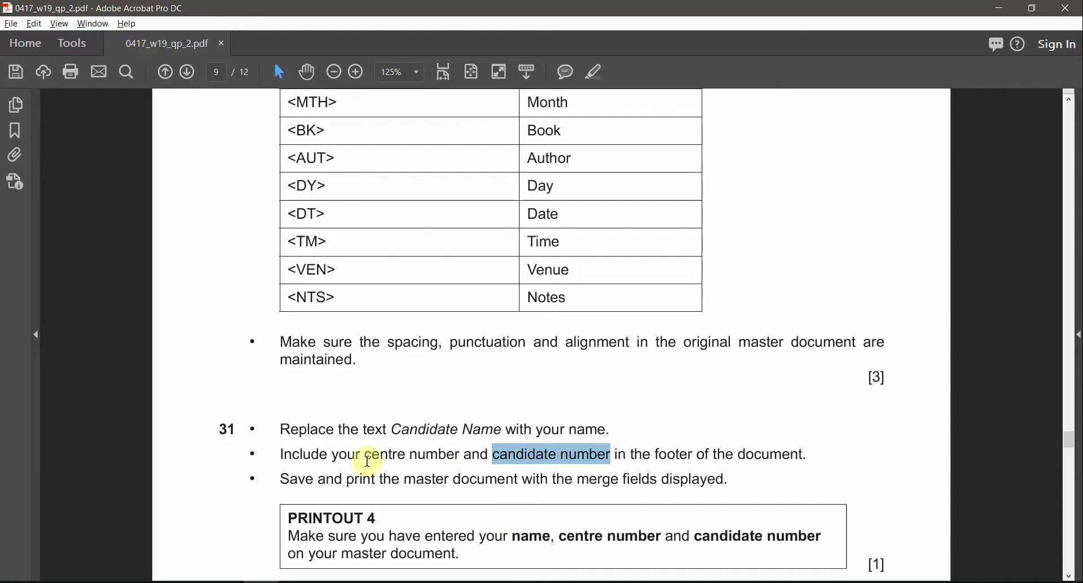
{"action": "key", "text": "alt+Tab"}
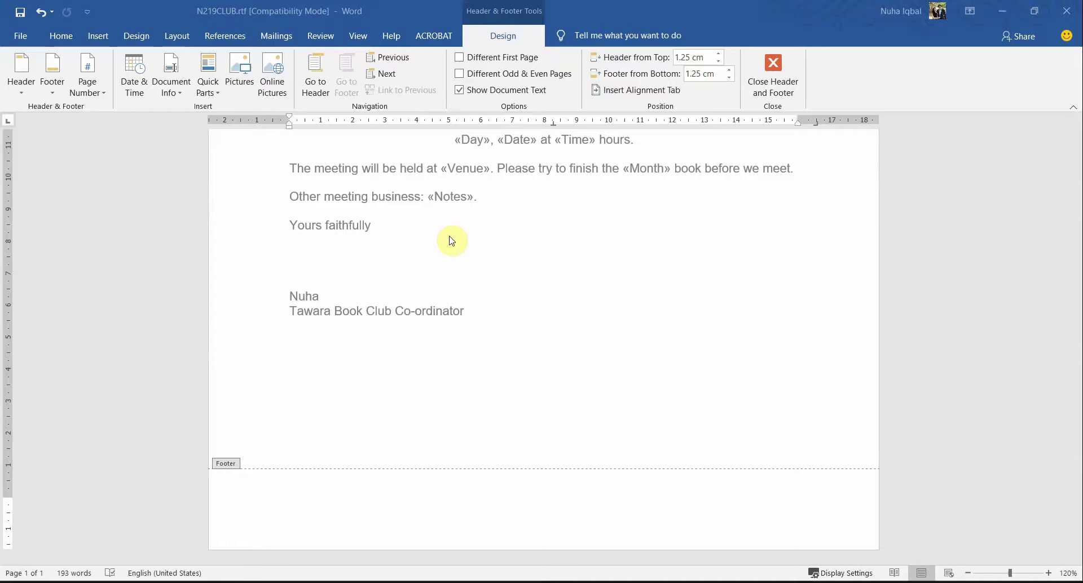
{"action": "left_click", "coordinate": [56, 90]}
{"action": "left_click", "coordinate": [94, 244]}
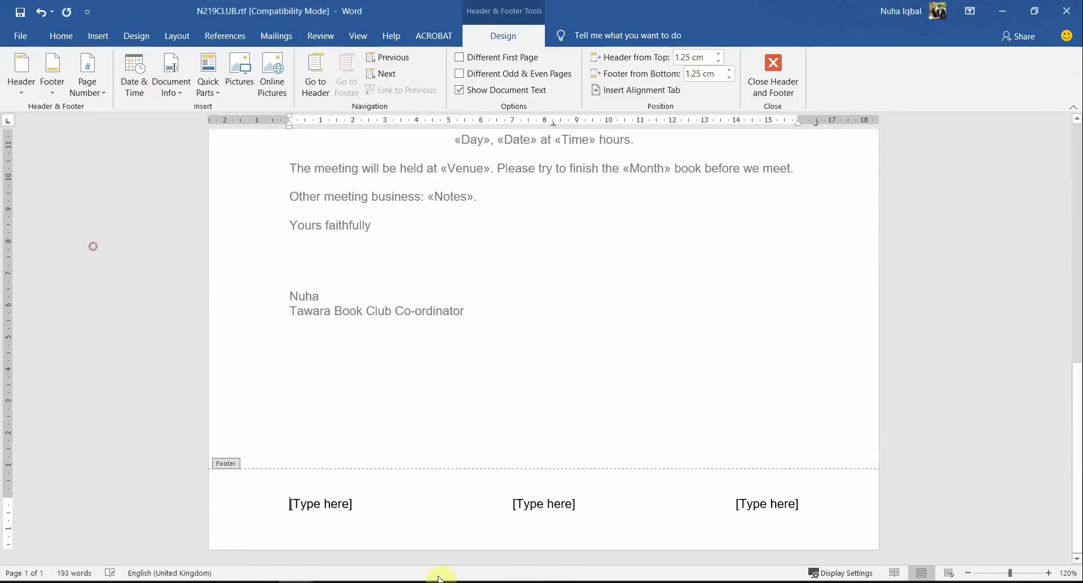
Step: Enter the centre number in the left footer placeholder and the candidate number in the right one, delete the middle placeholder and close the footer
{"action": "left_click", "coordinate": [319, 507]}
{"action": "type", "text": "00"}
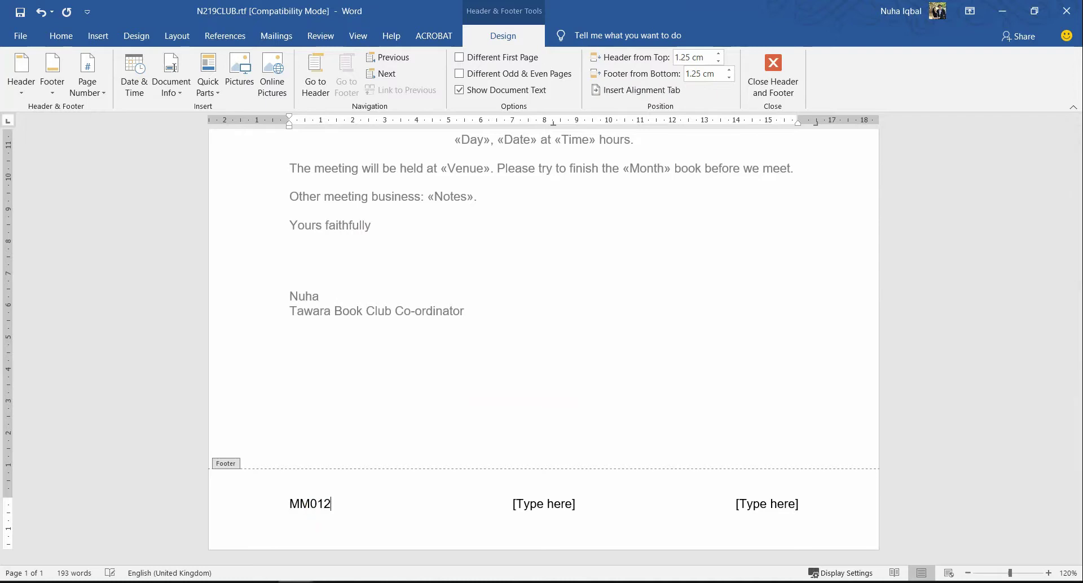
{"action": "left_click", "coordinate": [763, 505]}
{"action": "type", "text": "0"}
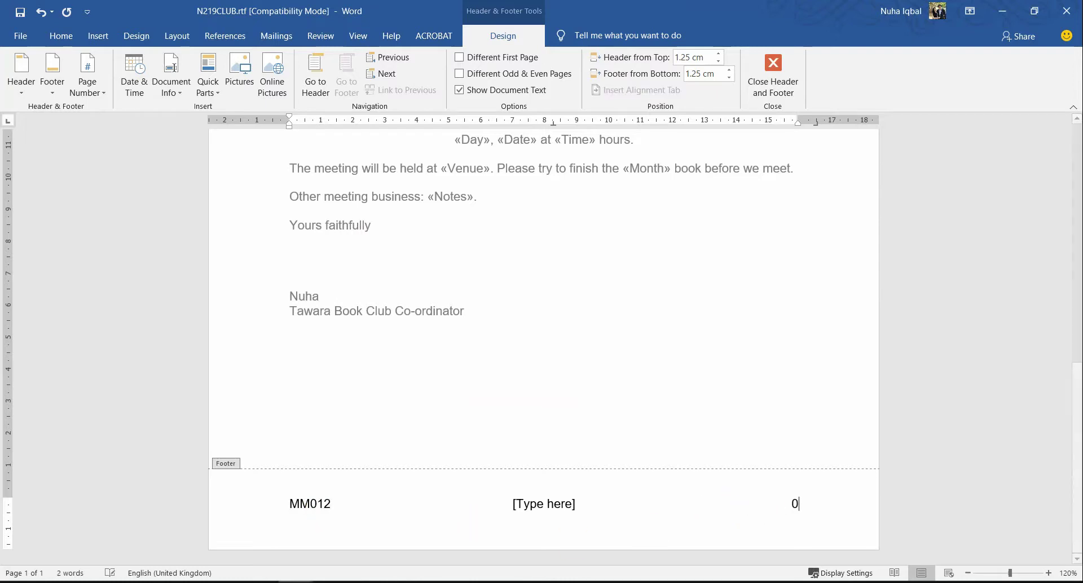
{"action": "type", "text": "001"}
{"action": "left_click", "coordinate": [576, 506]}
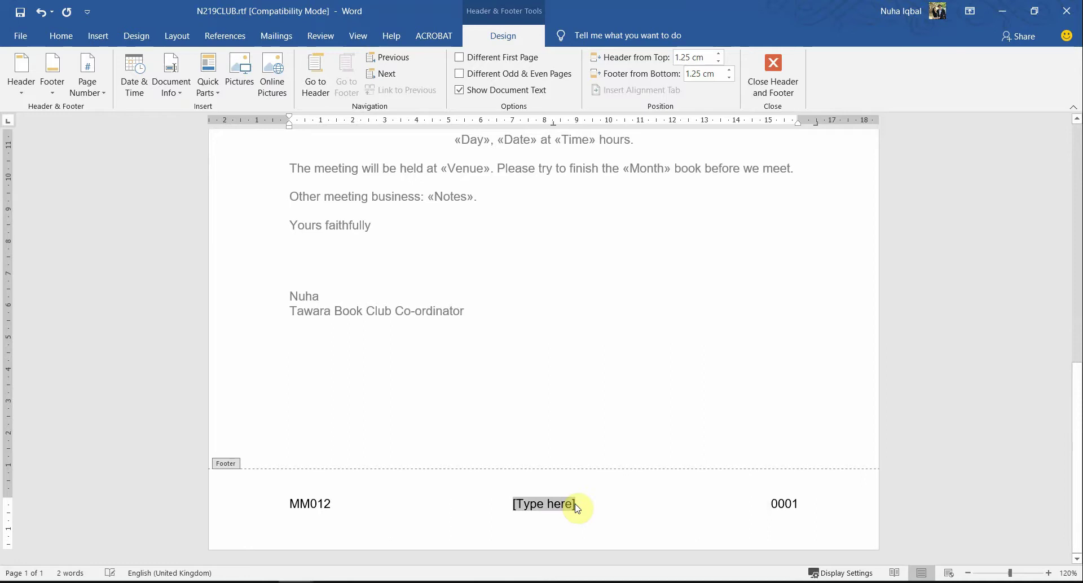
{"action": "key", "text": "Delete"}
{"action": "double_click", "coordinate": [616, 377]}
{"action": "scroll", "coordinate": [618, 376], "scroll_direction": "up", "scroll_amount": 4}
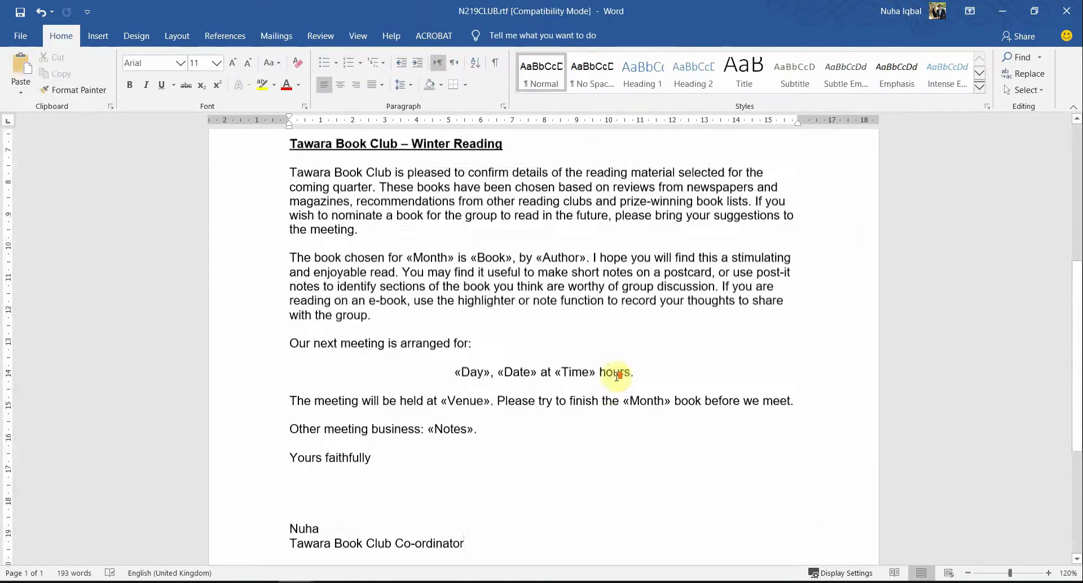
{"action": "scroll", "coordinate": [621, 389], "scroll_direction": "down", "scroll_amount": 5}
Step: Switch to the exam paper and read step 31's save-and-print instruction and the PRINTOUT 4 requirements
{"action": "key", "text": "alt+Tab"}
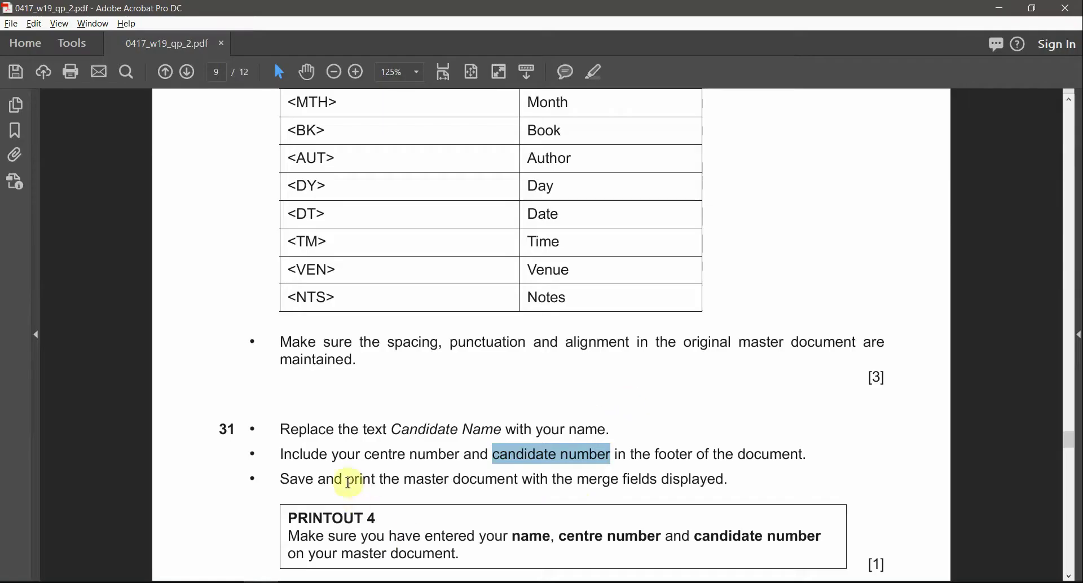
{"action": "left_click_drag", "start_coordinate": [418, 474], "coordinate": [573, 477]}
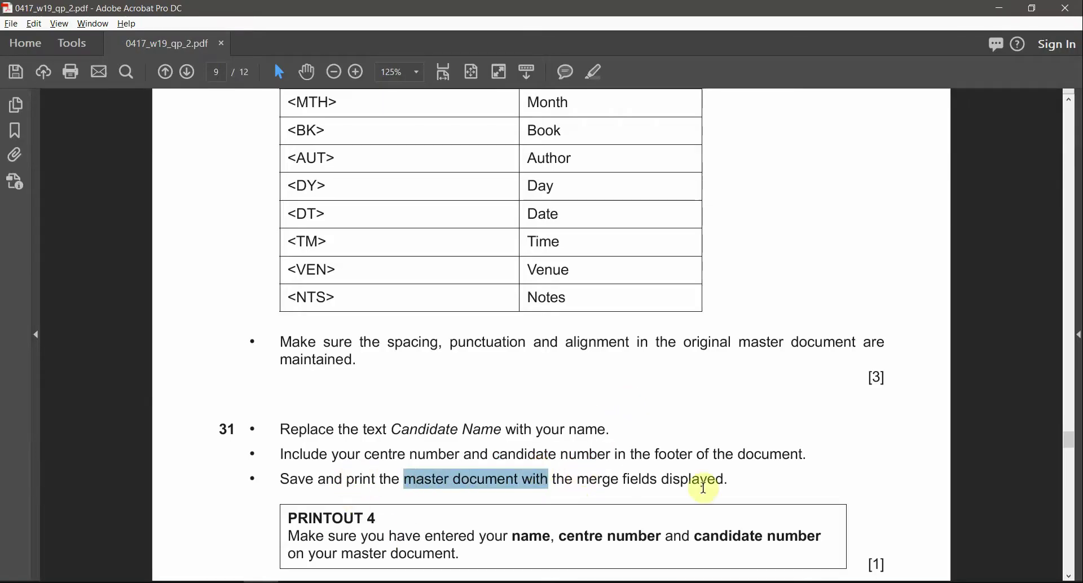
{"action": "scroll", "coordinate": [670, 423], "scroll_direction": "down", "scroll_amount": 3}
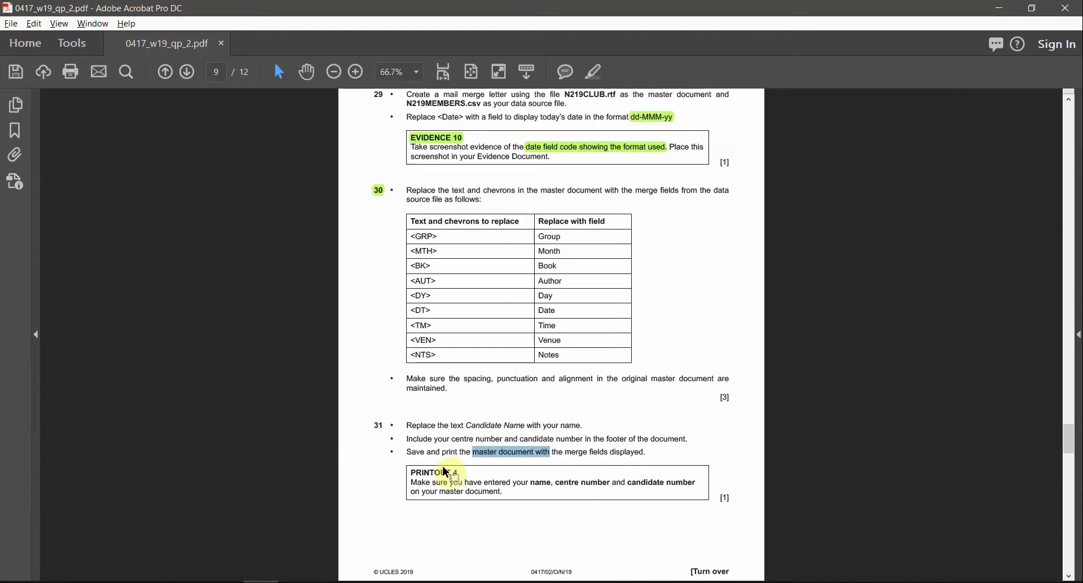
{"action": "scroll", "coordinate": [446, 472], "scroll_direction": "up", "scroll_amount": 3}
{"action": "left_click_drag", "start_coordinate": [287, 475], "coordinate": [404, 477]}
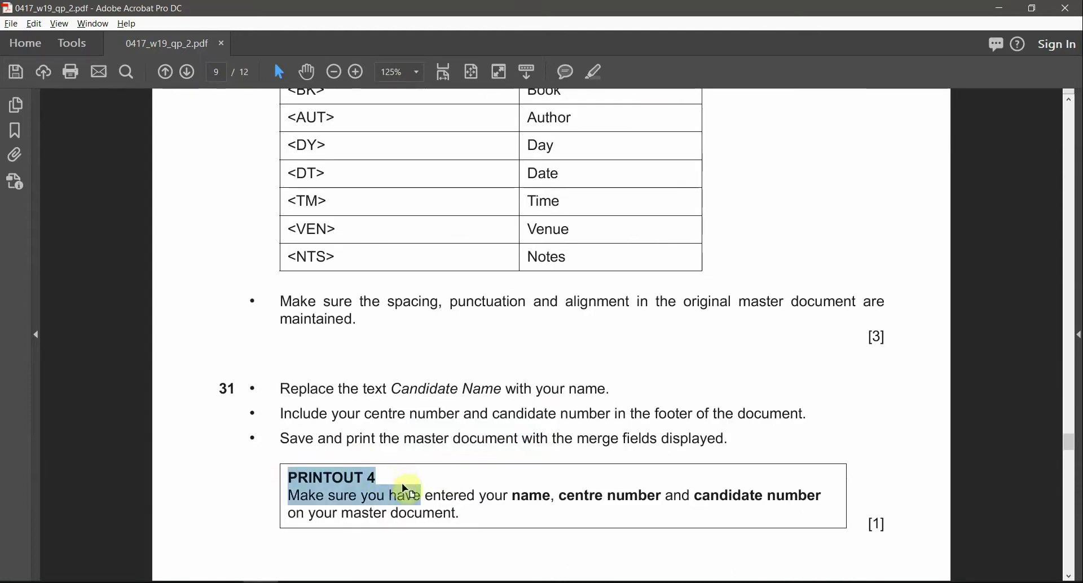
{"action": "left_click_drag", "start_coordinate": [512, 496], "coordinate": [576, 536]}
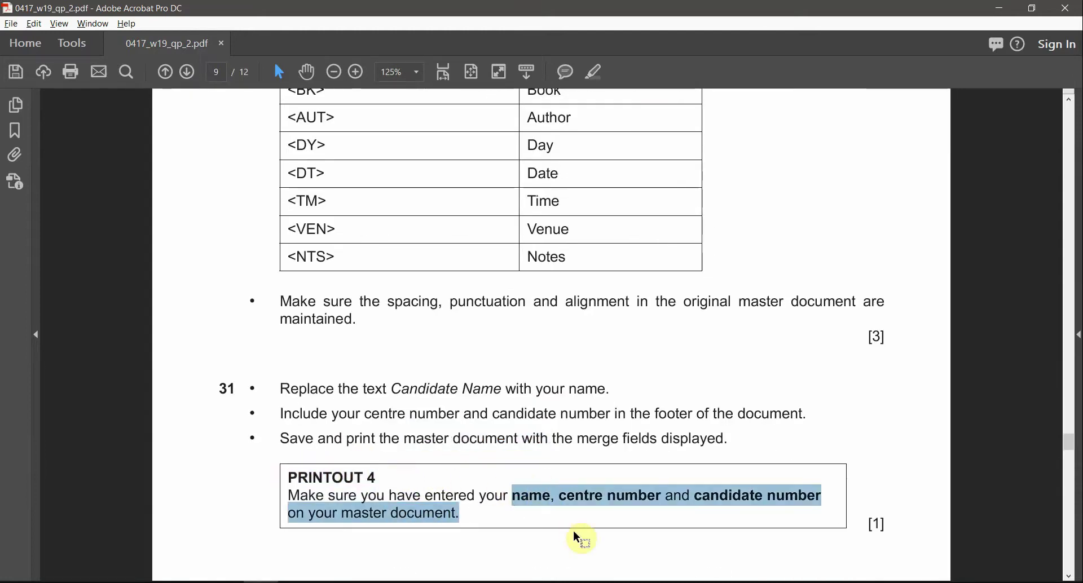
Step: Return to the Word letter, show the date instead of its field code, and check the merge fields in the body
{"action": "key", "text": "alt+Tab"}
{"action": "scroll", "coordinate": [375, 341], "scroll_direction": "down", "scroll_amount": 3}
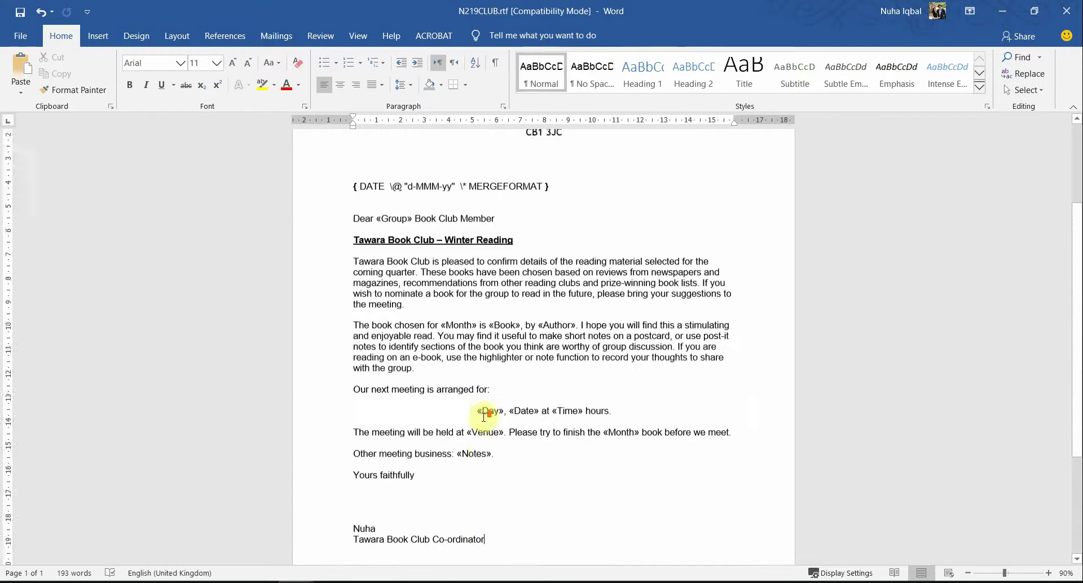
{"action": "scroll", "coordinate": [483, 417], "scroll_direction": "up", "scroll_amount": 3}
{"action": "scroll", "coordinate": [483, 414], "scroll_direction": "down", "scroll_amount": 2}
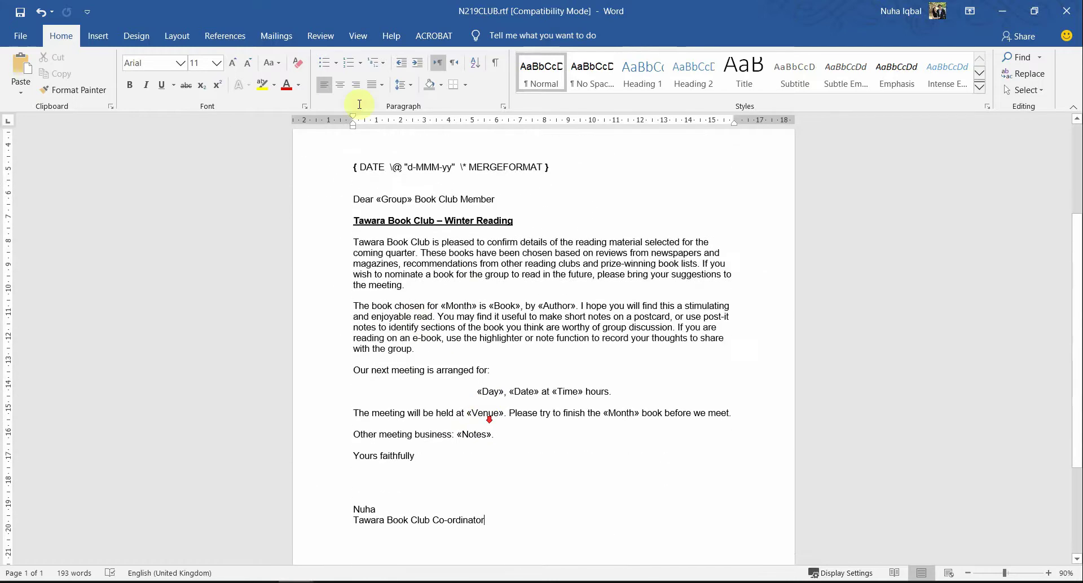
{"action": "left_click", "coordinate": [268, 36]}
{"action": "scroll", "coordinate": [417, 195], "scroll_direction": "up", "scroll_amount": 3}
{"action": "scroll", "coordinate": [396, 262], "scroll_direction": "down", "scroll_amount": 1}
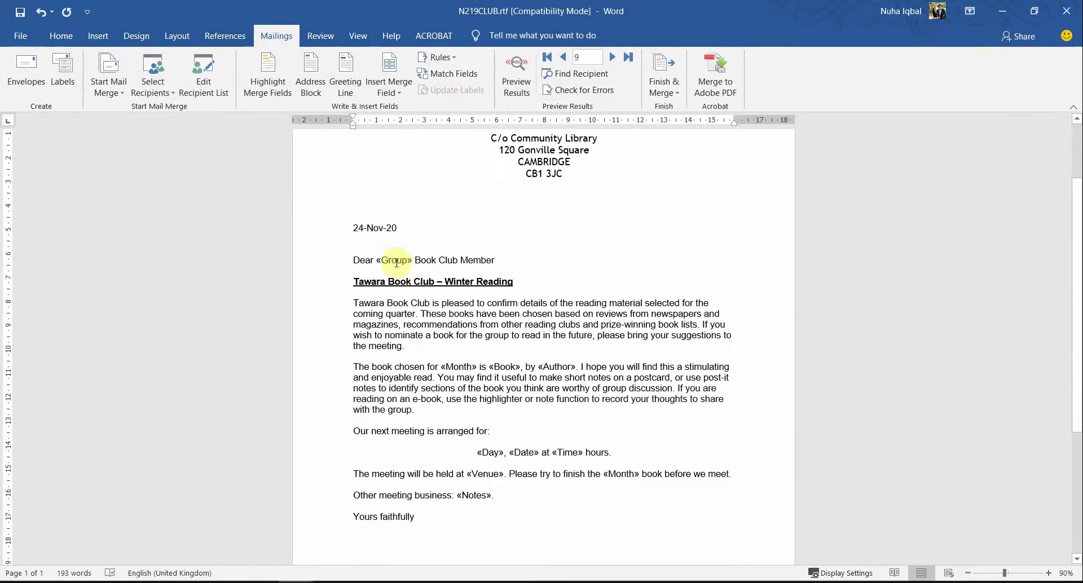
{"action": "left_click_drag", "start_coordinate": [384, 256], "coordinate": [491, 430]}
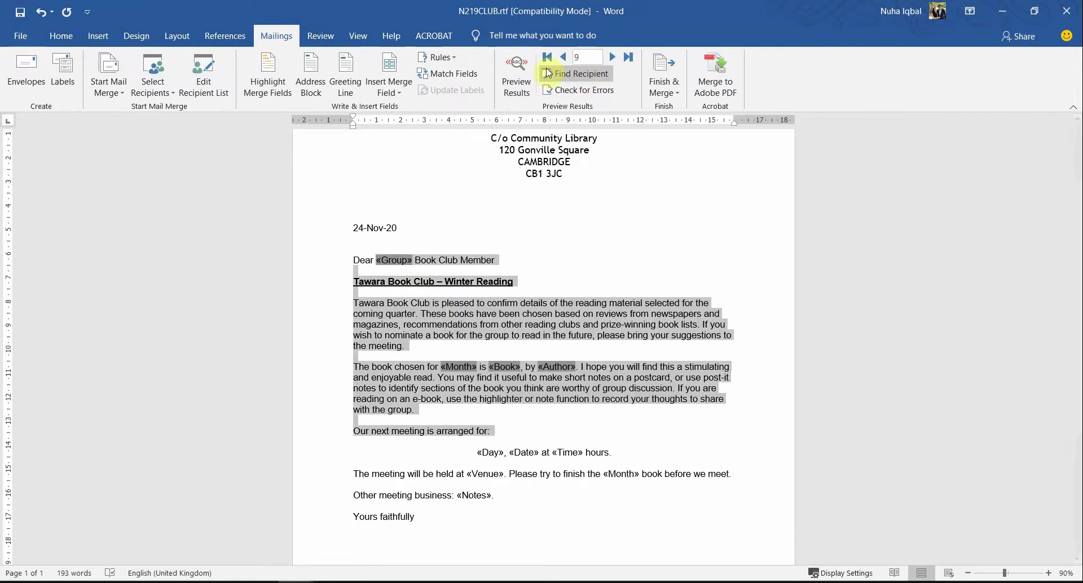
Step: Preview the merged letter for several recipients back to record 3, and return to showing the merge fields
{"action": "left_click", "coordinate": [506, 90]}
{"action": "scroll", "coordinate": [449, 280], "scroll_direction": "down", "scroll_amount": 1}
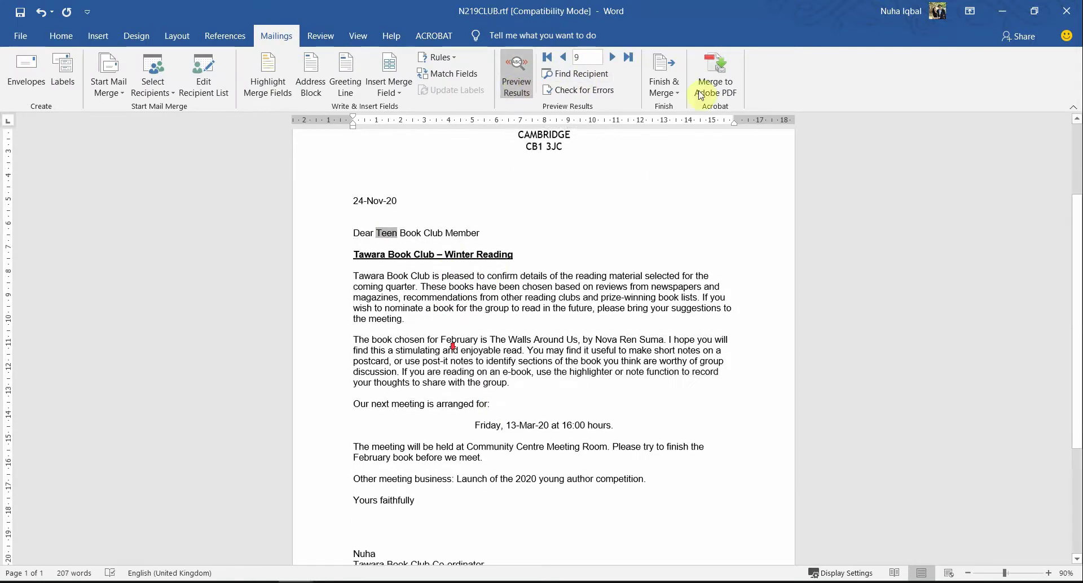
{"action": "left_click", "coordinate": [615, 59]}
{"action": "left_click", "coordinate": [563, 57]}
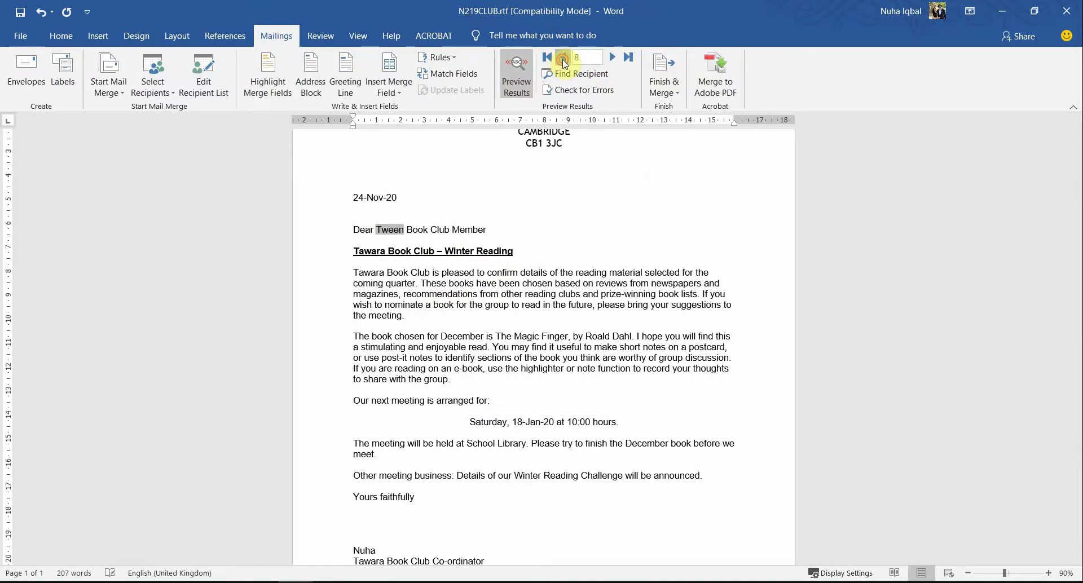
{"action": "left_click", "coordinate": [563, 57]}
{"action": "left_click", "coordinate": [563, 57]}
{"action": "left_click", "coordinate": [563, 57]}
{"action": "left_click", "coordinate": [563, 57]}
{"action": "left_click", "coordinate": [563, 57]}
{"action": "left_click", "coordinate": [517, 87]}
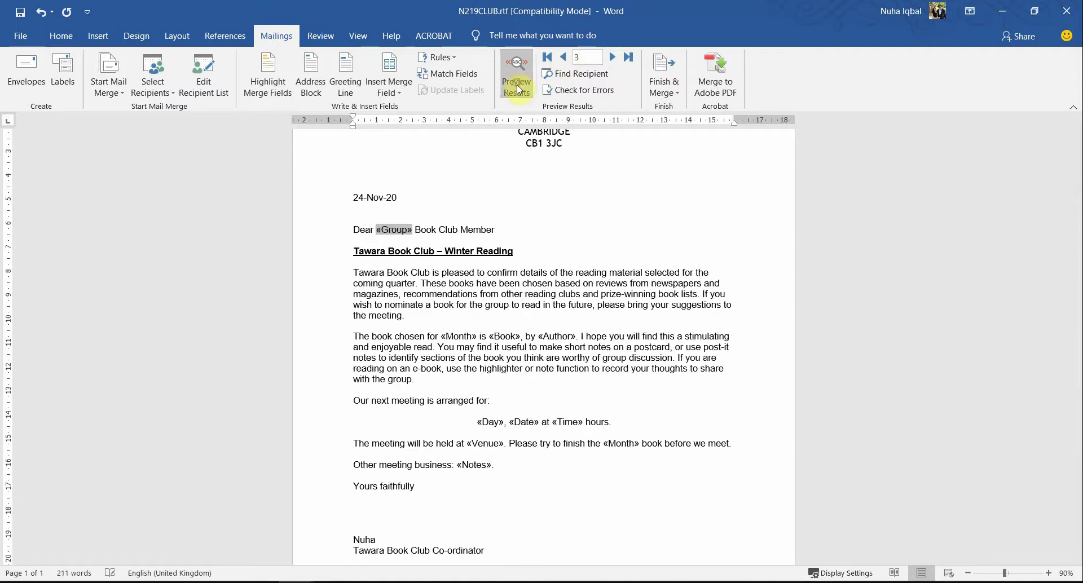
Step: Check the letter's footer and print preview against the PRINTOUT 4 requirements in the exam paper, and leave the print view without printing
{"action": "scroll", "coordinate": [430, 403], "scroll_direction": "down", "scroll_amount": 5}
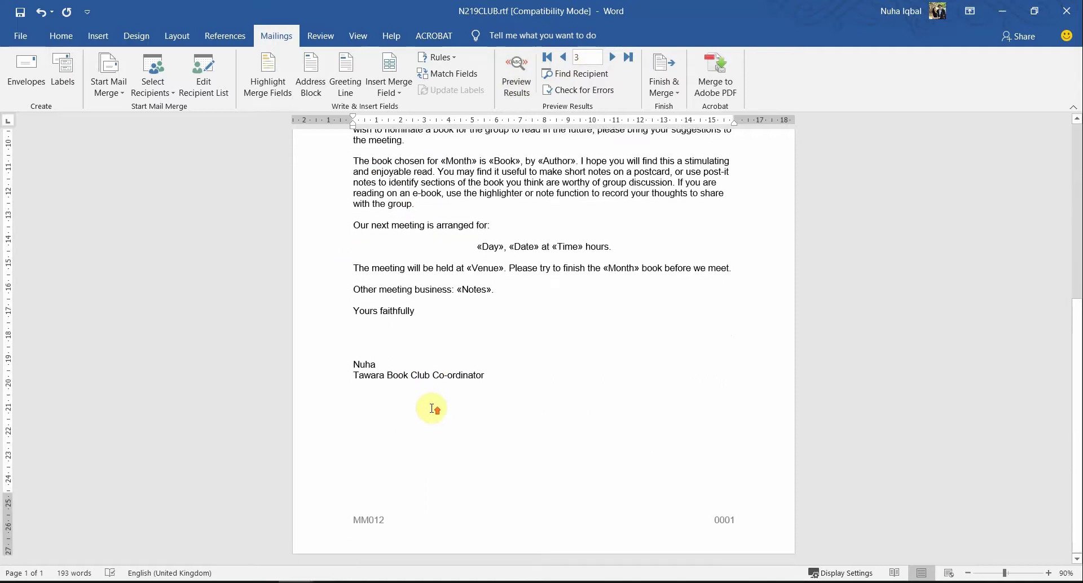
{"action": "scroll", "coordinate": [431, 403], "scroll_direction": "up", "scroll_amount": 10}
{"action": "left_click", "coordinate": [20, 36]}
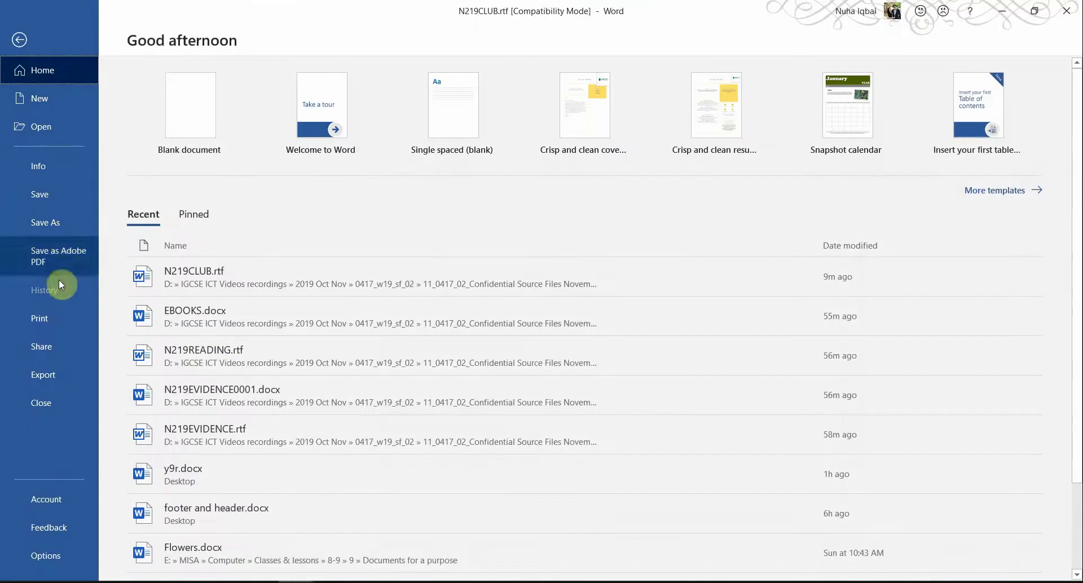
{"action": "left_click", "coordinate": [43, 317]}
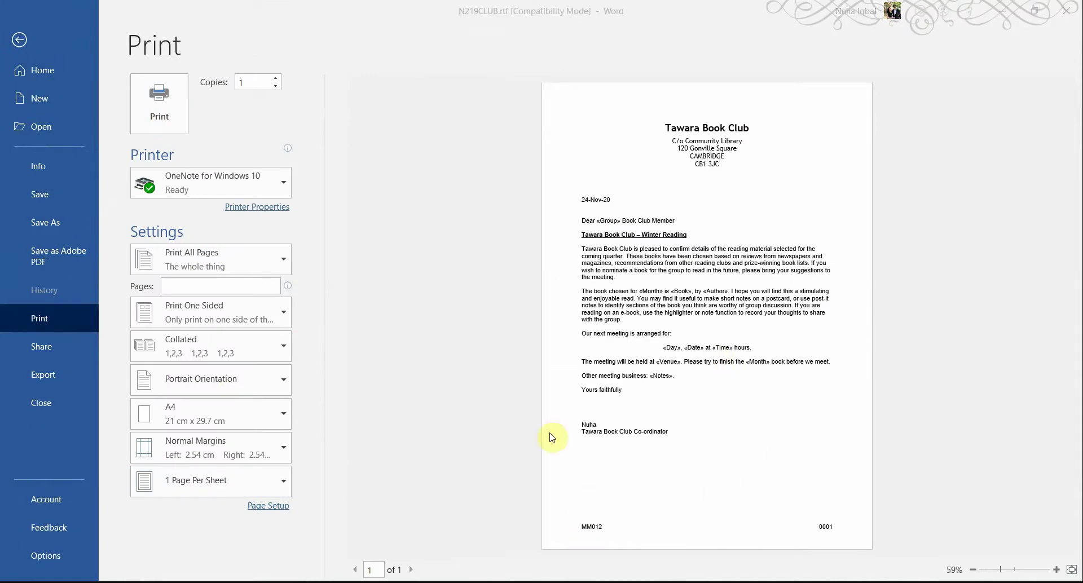
{"action": "key", "text": "alt+Tab"}
{"action": "left_click", "coordinate": [571, 393]}
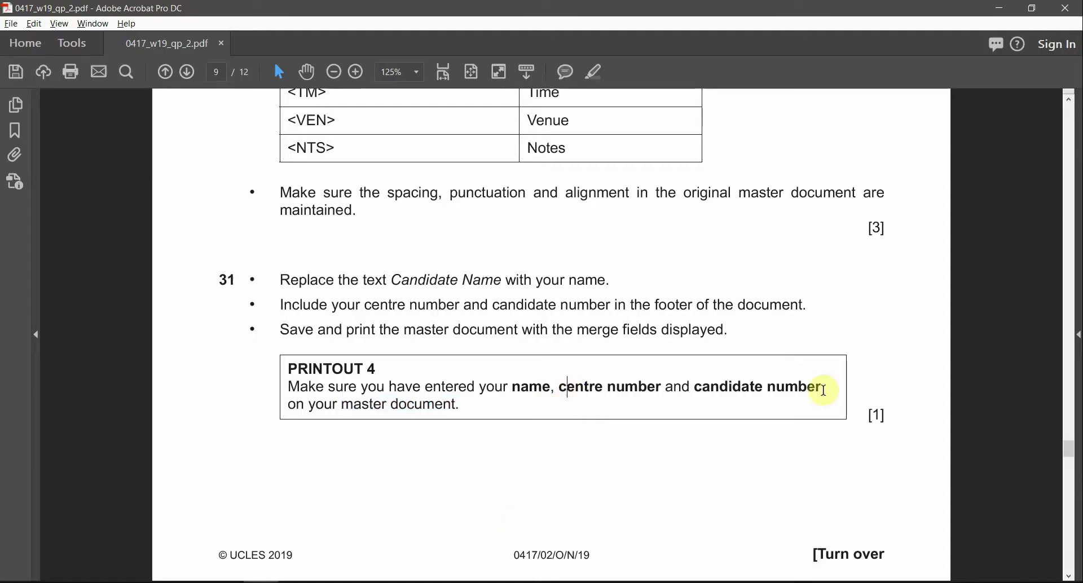
{"action": "key", "text": "alt+Tab"}
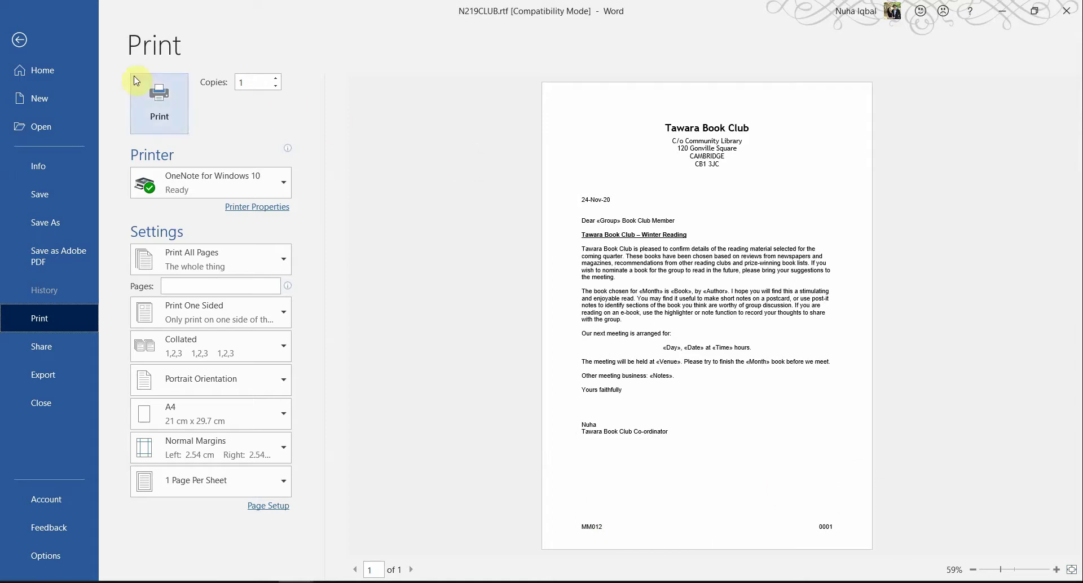
{"action": "left_click", "coordinate": [13, 51]}
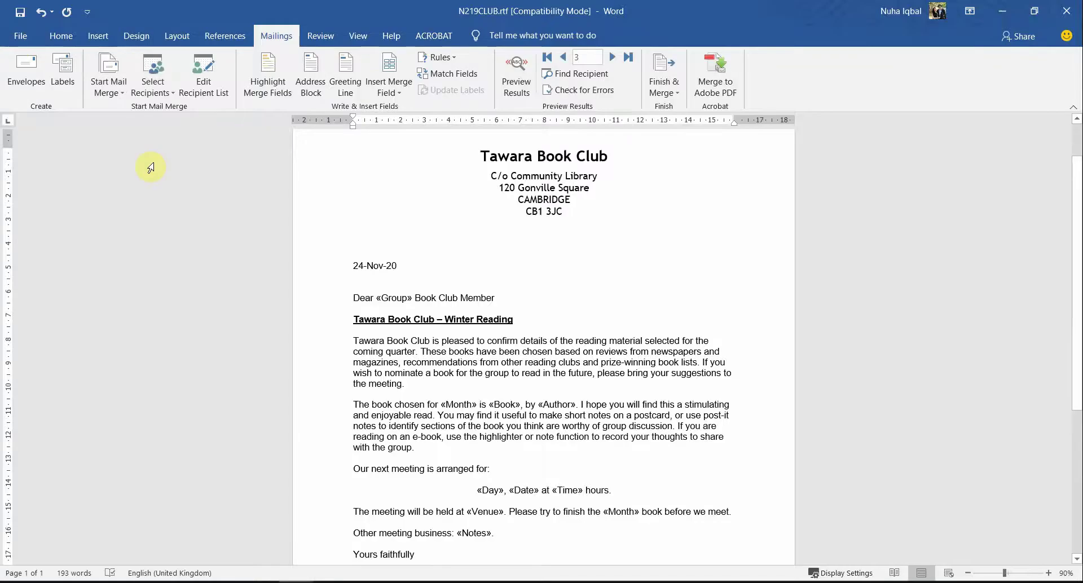
Step: Switch to the exam paper in Adobe Acrobat and highlight the PRINTOUT 4 heading under step 31
{"action": "key", "text": "alt+Tab"}
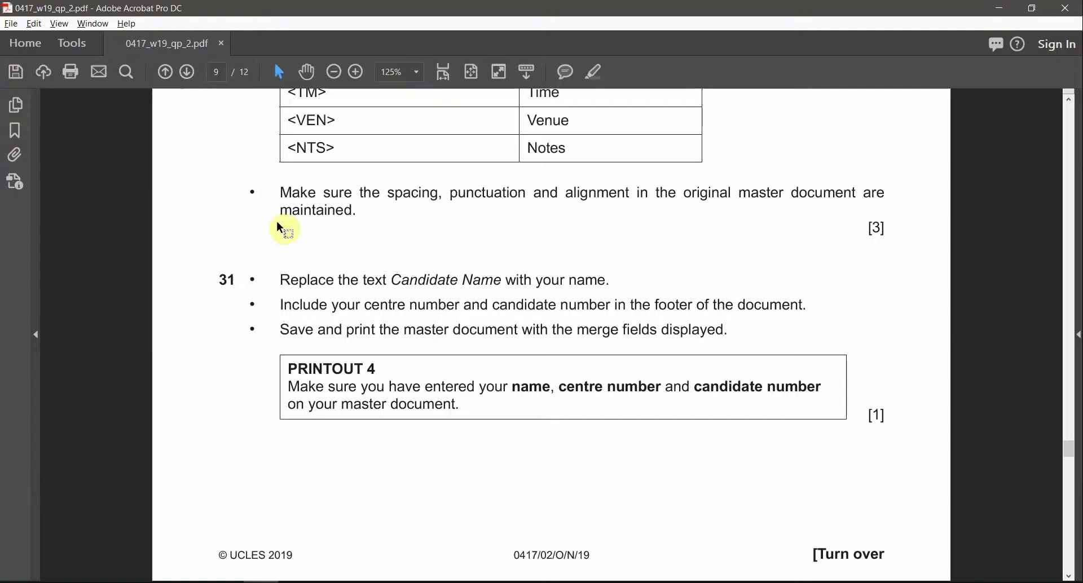
{"action": "triple_click", "coordinate": [354, 371]}
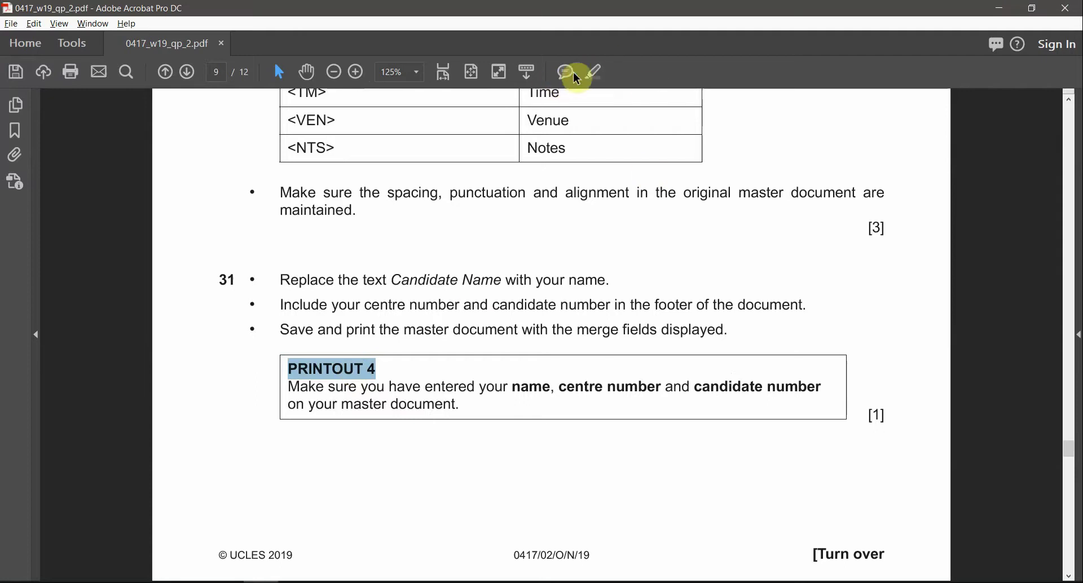
{"action": "left_click", "coordinate": [592, 72]}
Step: Read step 32 on page 10 of the exam paper and highlight the words "month of December"
{"action": "scroll", "coordinate": [527, 328], "scroll_direction": "down", "scroll_amount": 5}
{"action": "scroll", "coordinate": [528, 329], "scroll_direction": "up", "scroll_amount": 4}
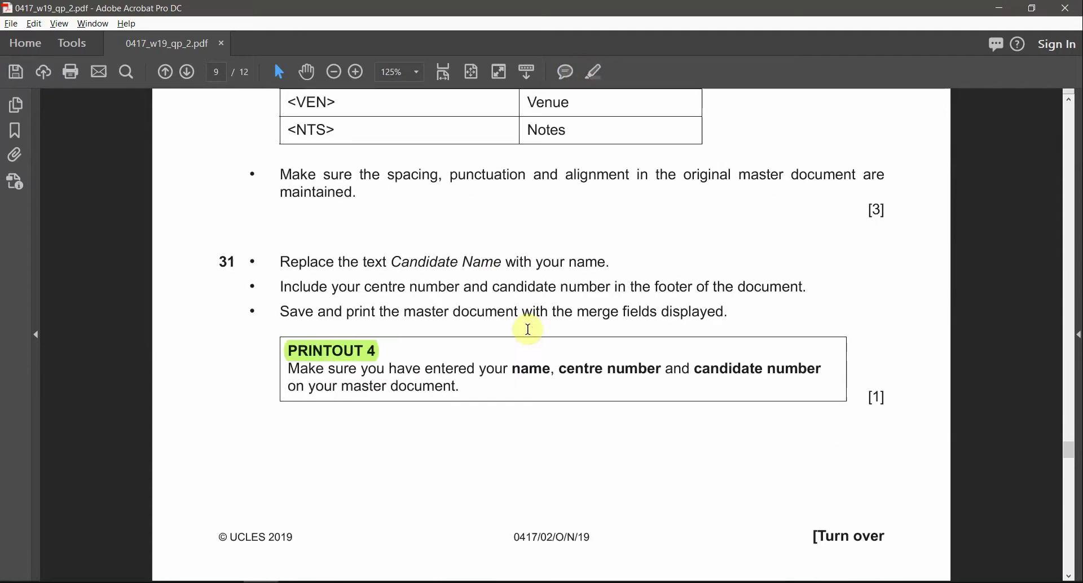
{"action": "scroll", "coordinate": [528, 330], "scroll_direction": "down", "scroll_amount": 4}
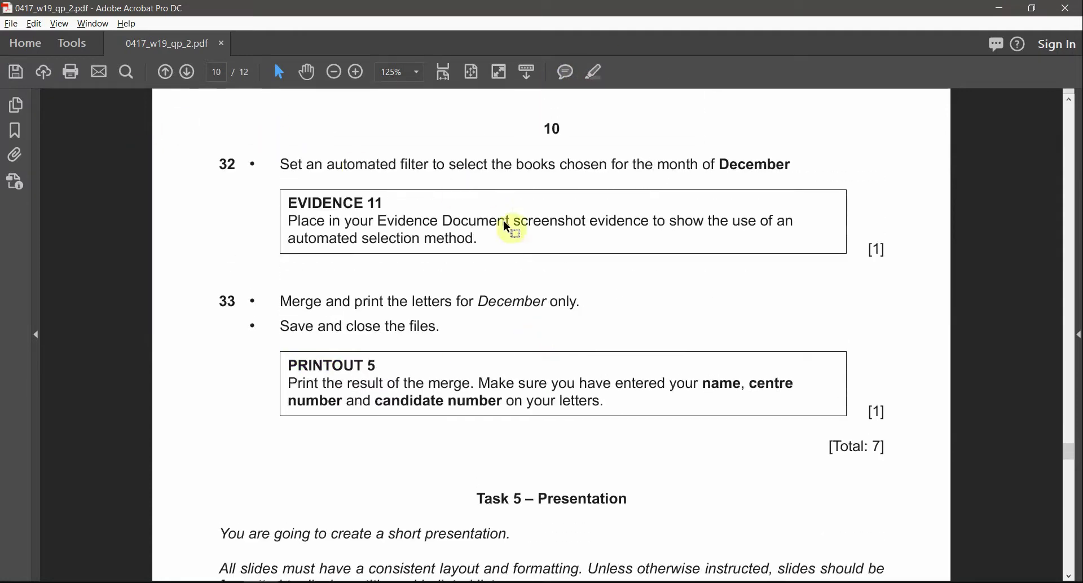
{"action": "scroll", "coordinate": [503, 222], "scroll_direction": "up", "scroll_amount": 1}
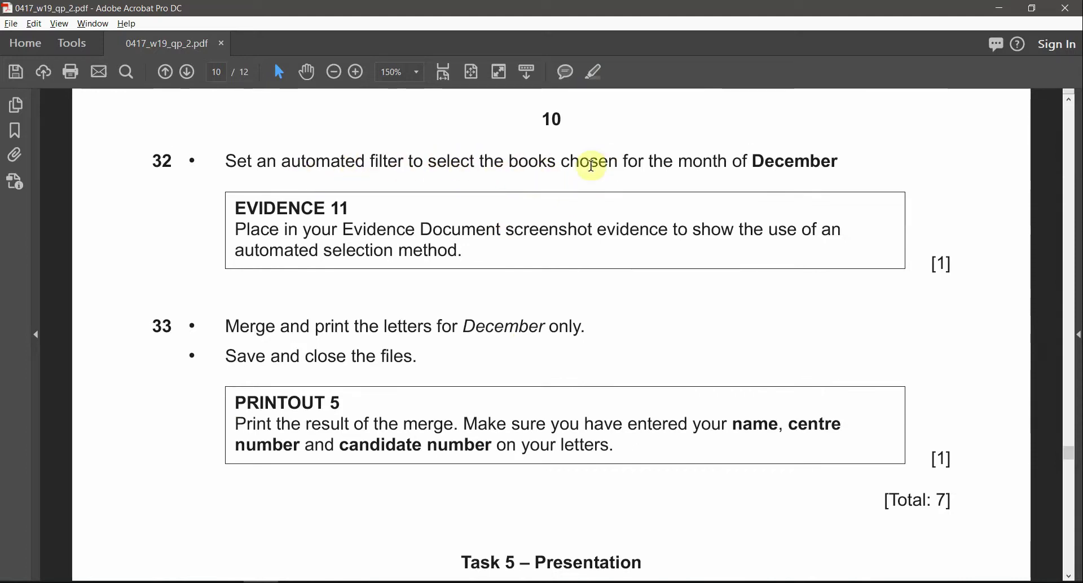
{"action": "left_click_drag", "start_coordinate": [679, 163], "coordinate": [841, 160]}
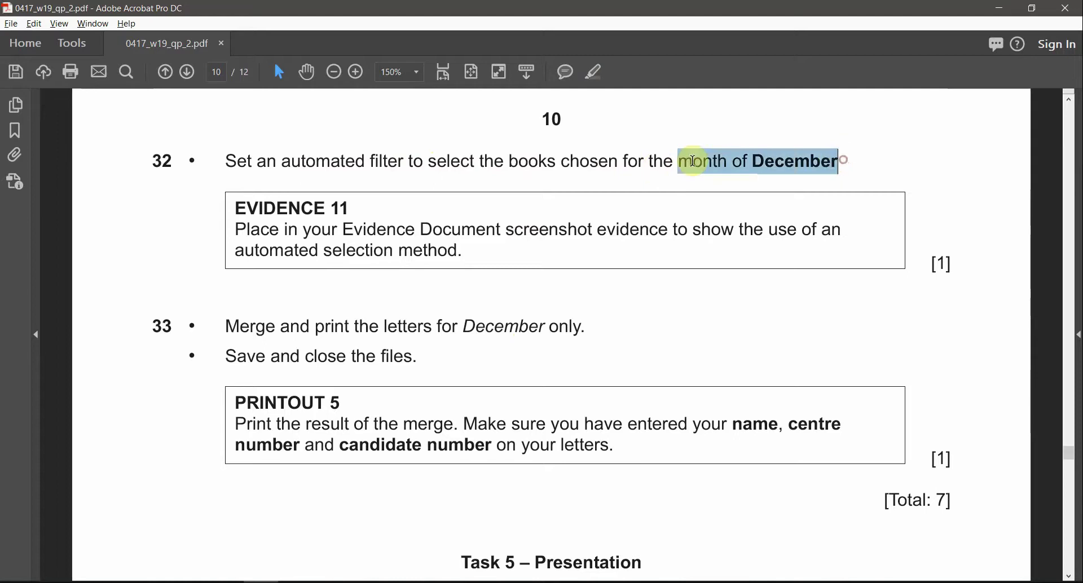
{"action": "left_click", "coordinate": [594, 71]}
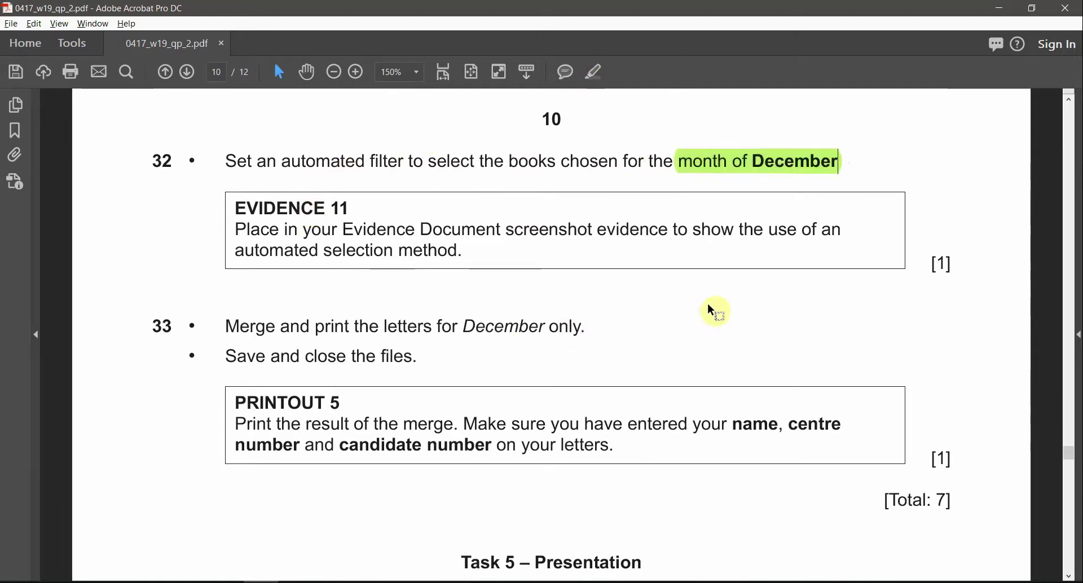
{"action": "scroll", "coordinate": [452, 298], "scroll_direction": "down", "scroll_amount": 1}
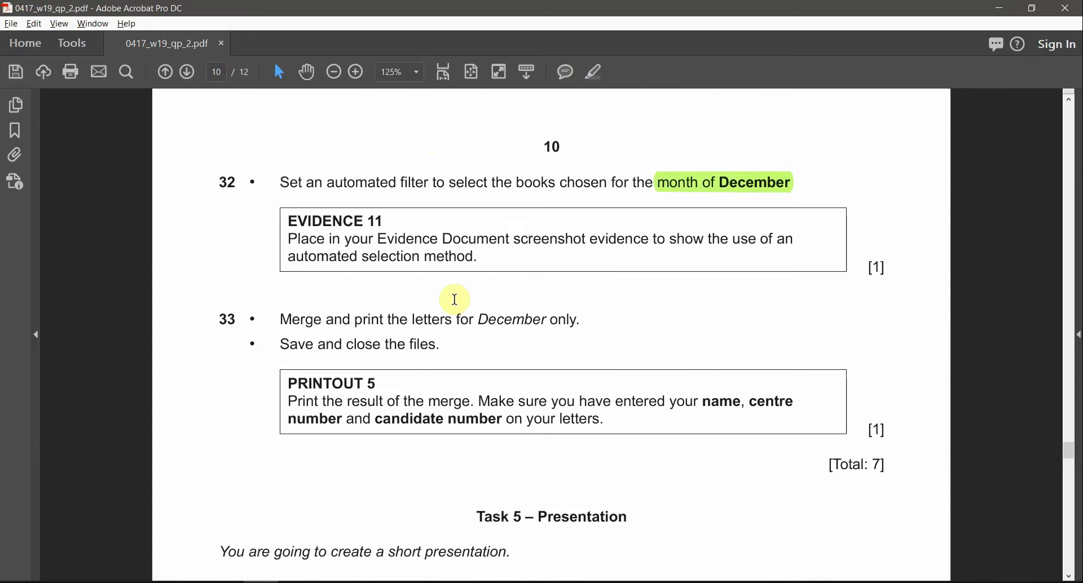
Step: Return to the Word letter and filter the mail merge recipients to records whose Month is equal to December
{"action": "key", "text": "alt+Tab"}
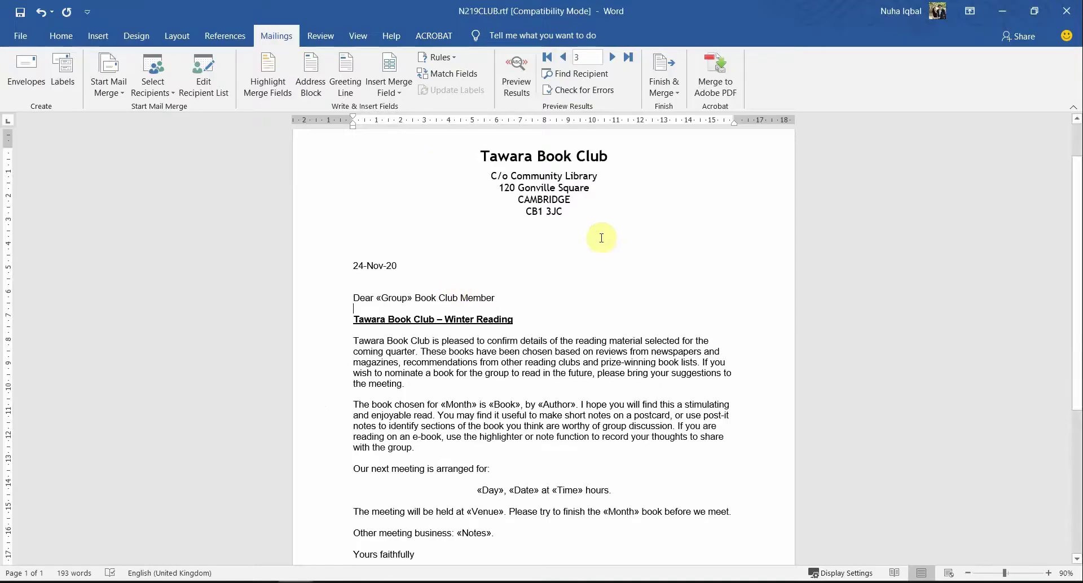
{"action": "left_click", "coordinate": [218, 87]}
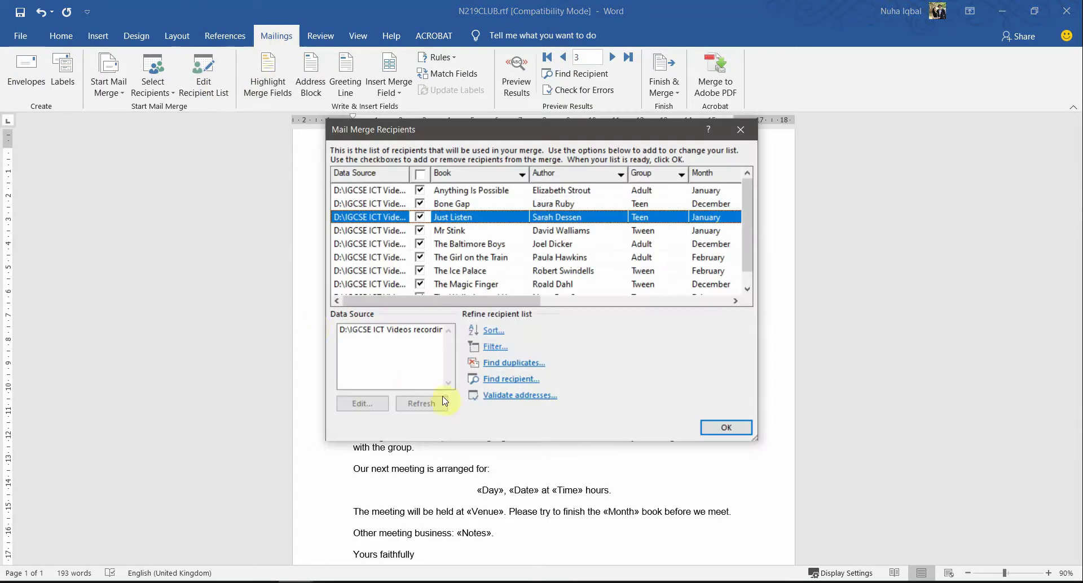
{"action": "left_click", "coordinate": [493, 347]}
{"action": "left_click", "coordinate": [472, 301]}
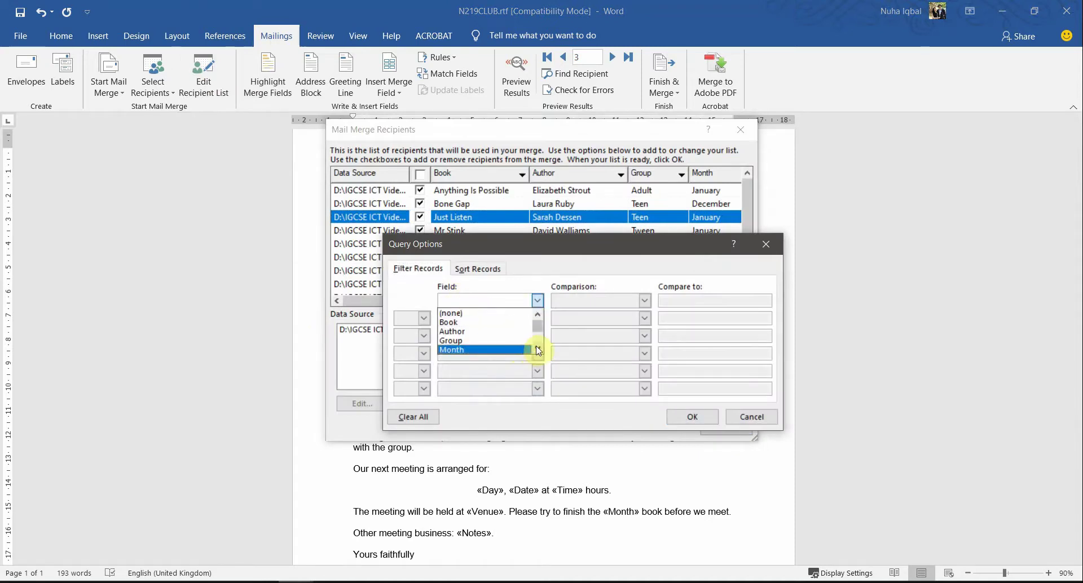
{"action": "left_click", "coordinate": [537, 350]}
{"action": "left_click", "coordinate": [466, 341]}
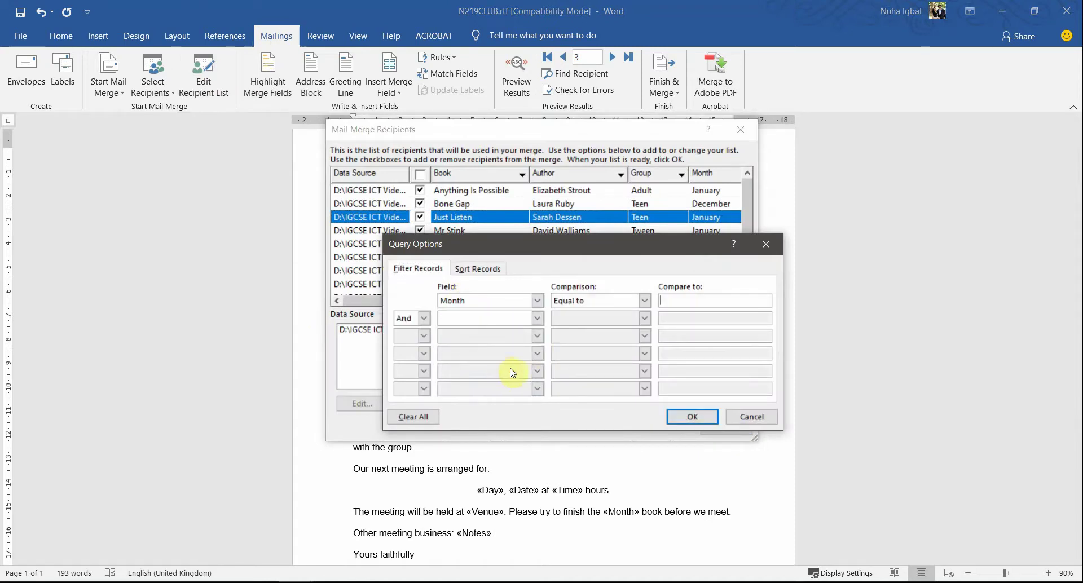
{"action": "key", "text": "alt+Tab"}
{"action": "key", "text": "alt+Tab"}
{"action": "key", "text": "Return"}
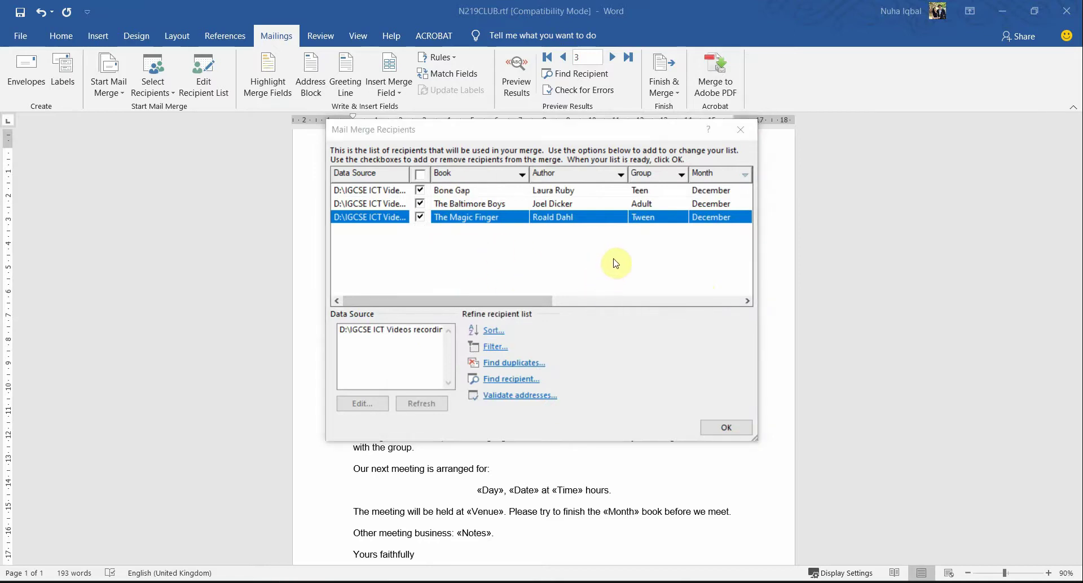
Step: Reopen the recipient filter, capture a screenshot of its December criteria over the recipient list, and accept both dialogs
{"action": "key", "text": "alt+Tab"}
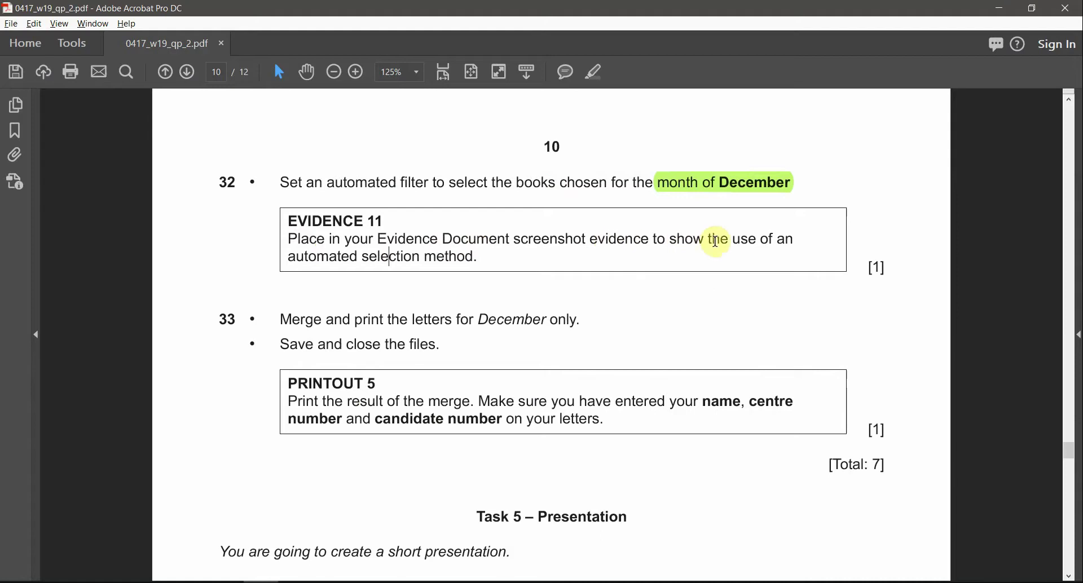
{"action": "key", "text": "alt+Tab"}
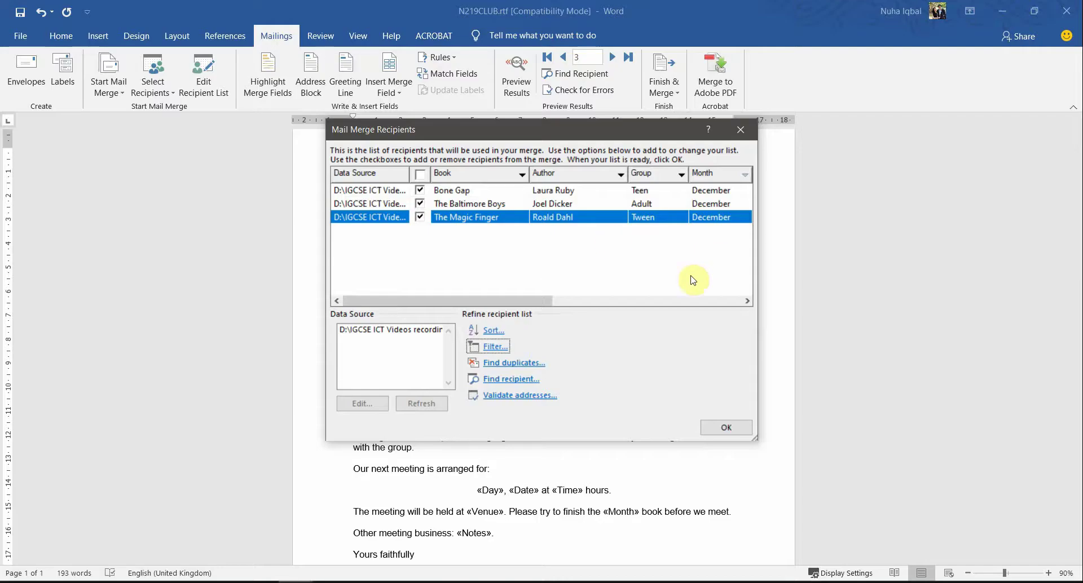
{"action": "left_click", "coordinate": [494, 347]}
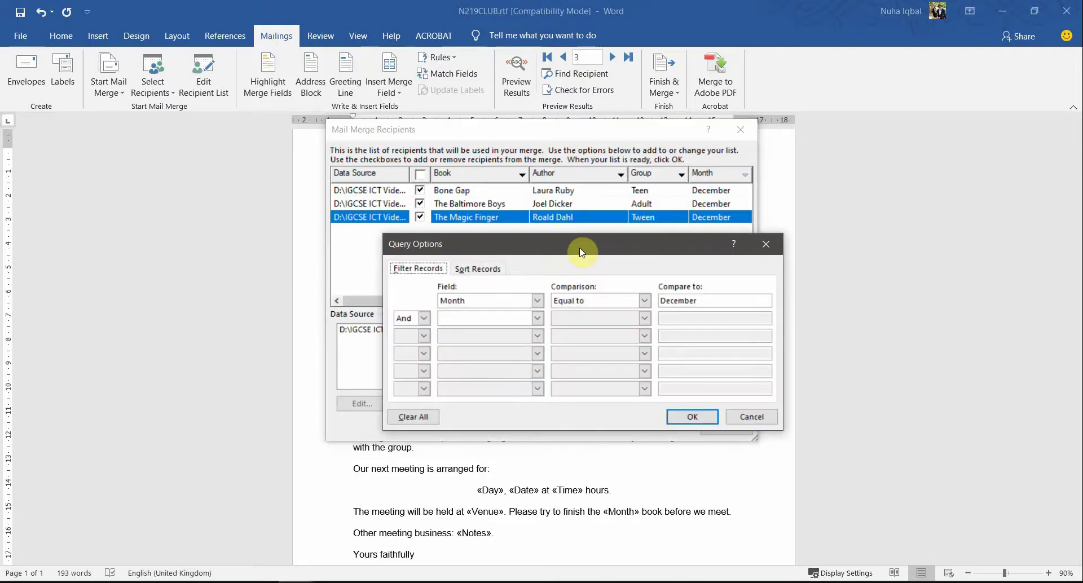
{"action": "left_click_drag", "start_coordinate": [581, 252], "coordinate": [541, 255]}
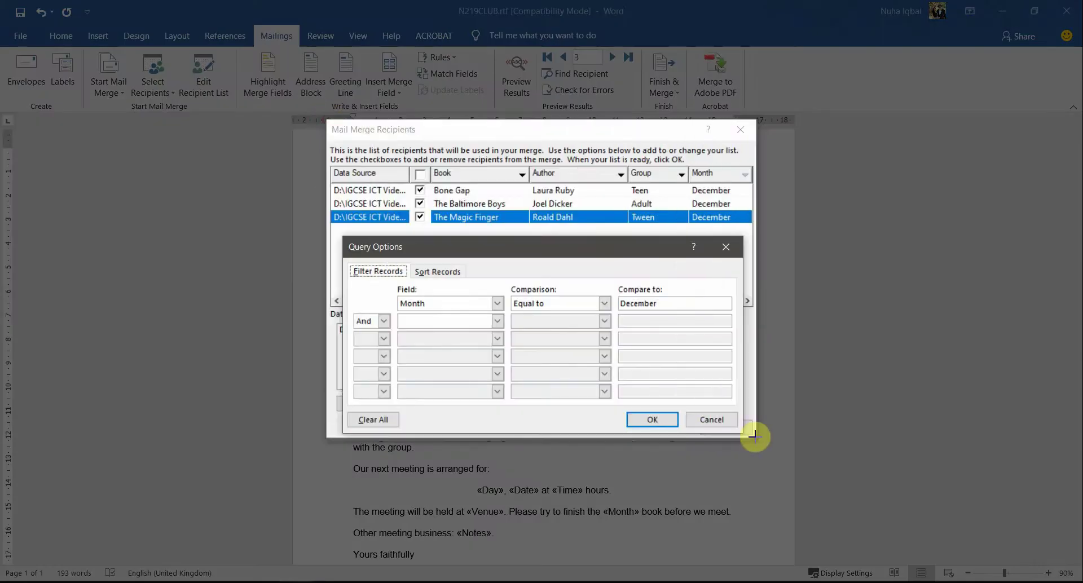
{"action": "left_click_drag", "start_coordinate": [756, 436], "coordinate": [757, 439]}
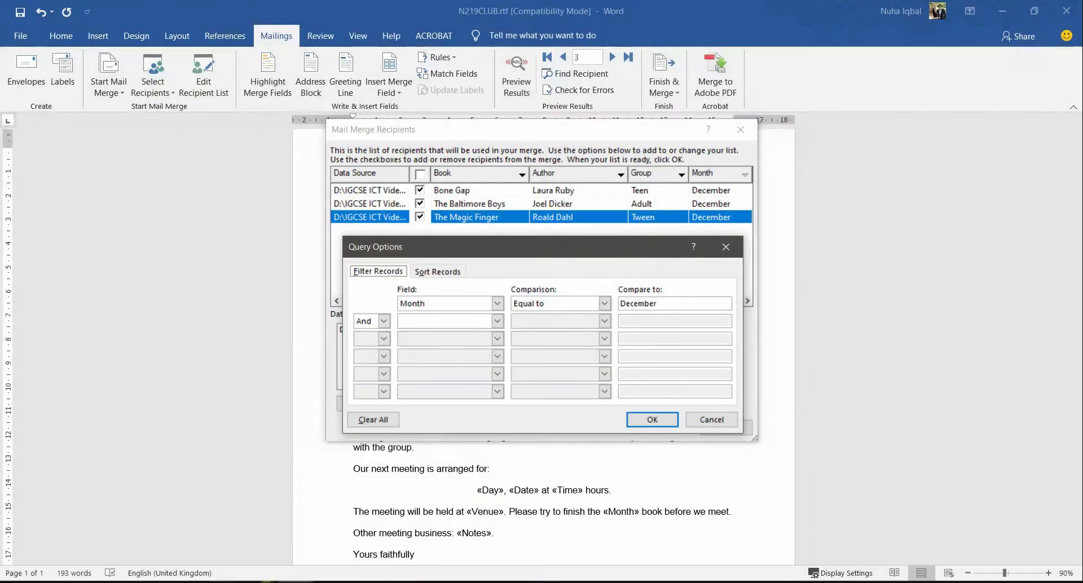
{"action": "mouse_move", "coordinate": [296, 582]}
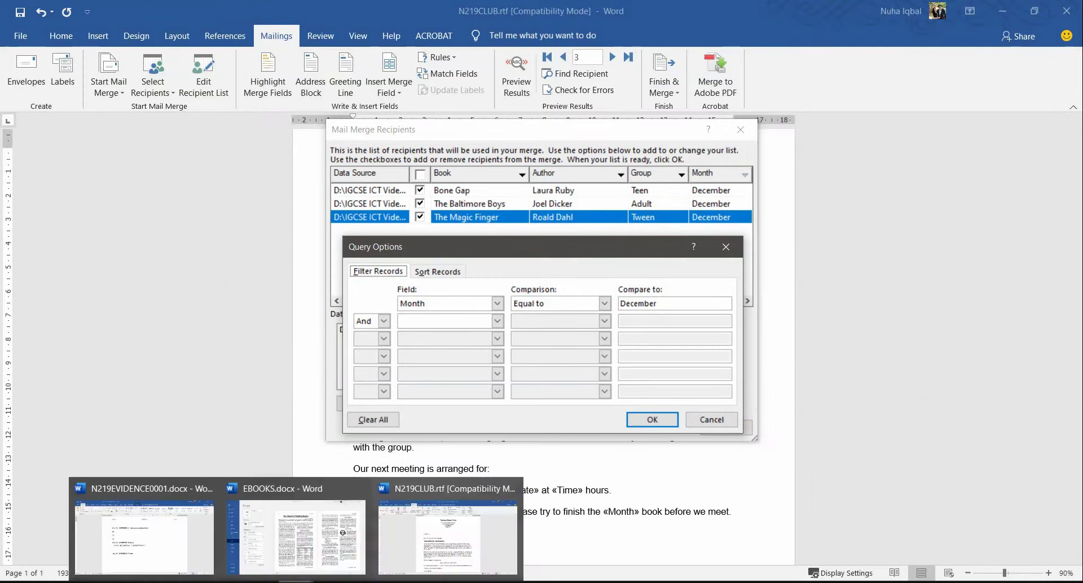
{"action": "left_click", "coordinate": [655, 422]}
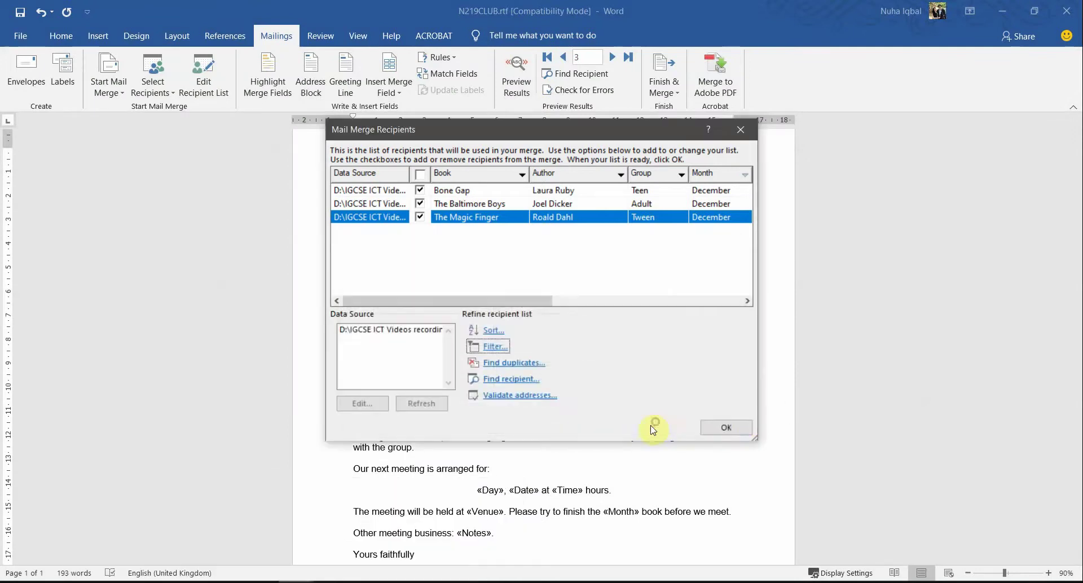
{"action": "left_click", "coordinate": [722, 427]}
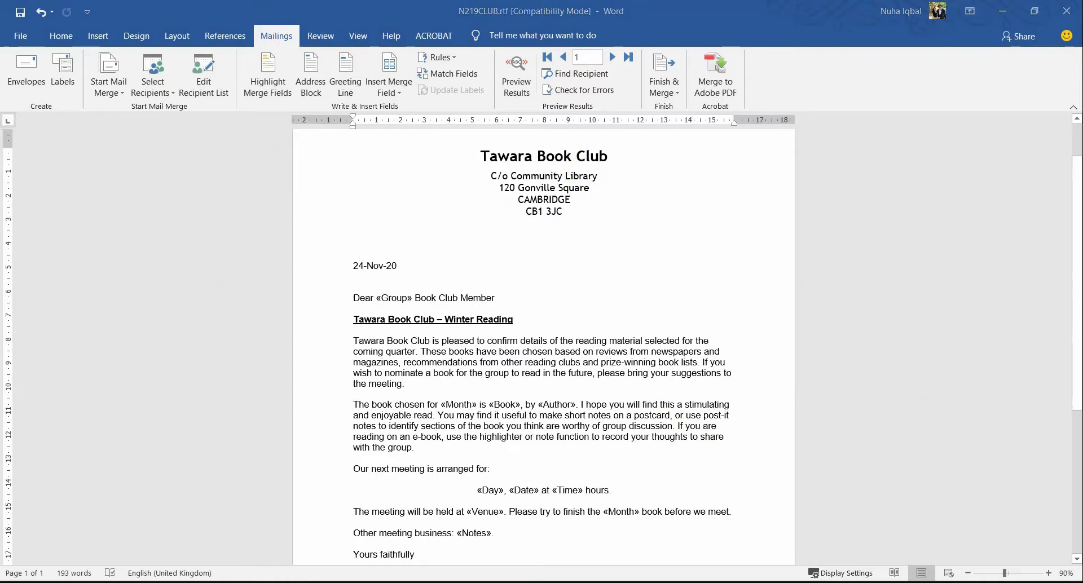
Step: Switch to the exam paper and highlight the EVIDENCE 11 heading through "Place in your Evidence"
{"action": "key", "text": "alt+Tab"}
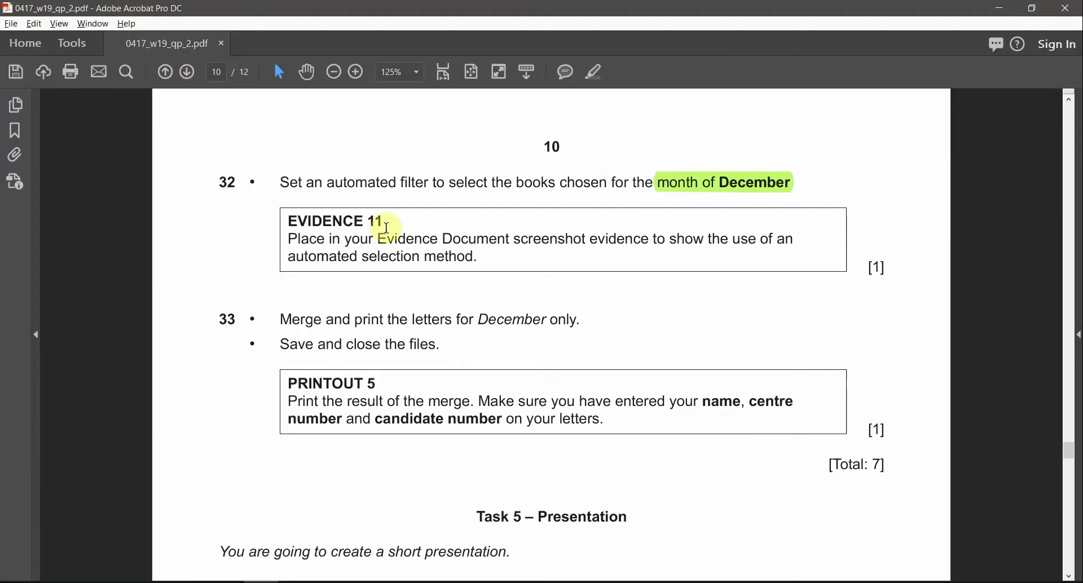
{"action": "left_click_drag", "start_coordinate": [386, 227], "coordinate": [302, 220]}
{"action": "left_click", "coordinate": [594, 72]}
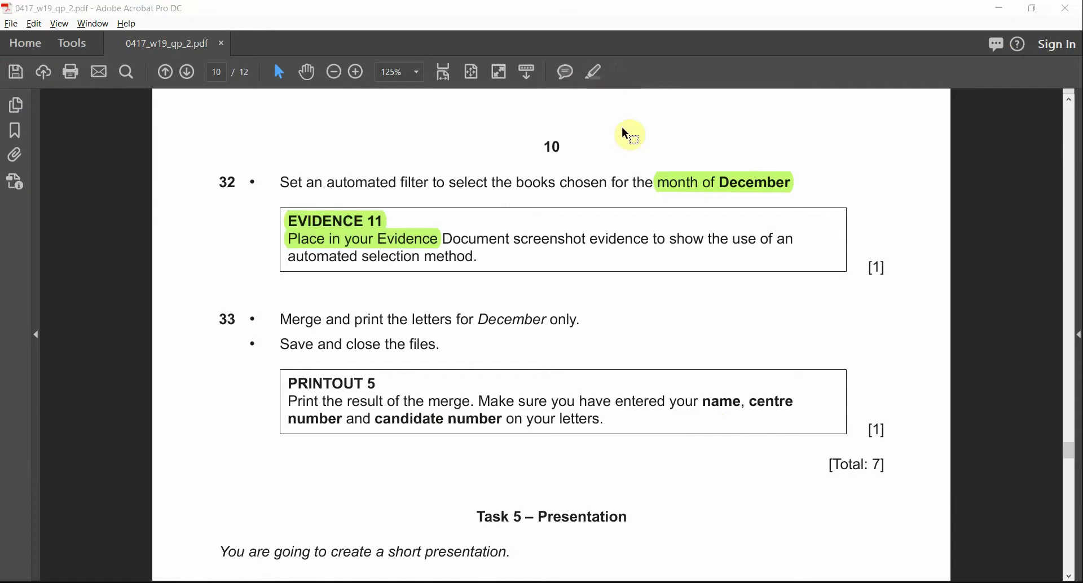
Step: In N219EVIDENCE0001.docx in Word, paste the filter screenshot below the EVIDENCE 11 heading and shrink it to about 10 cm wide
{"action": "key", "text": "alt+Tab"}
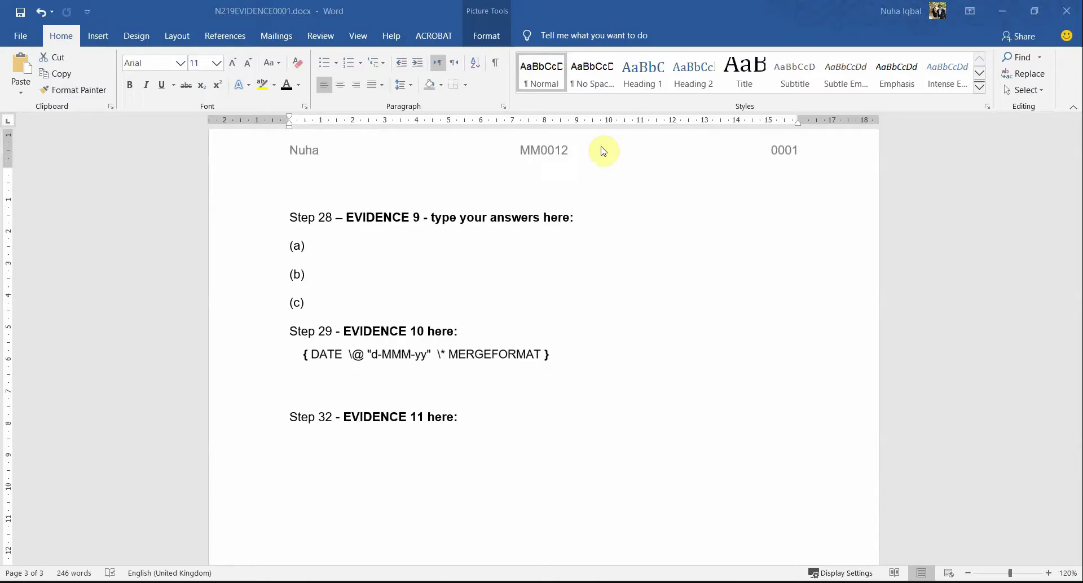
{"action": "left_click", "coordinate": [417, 449]}
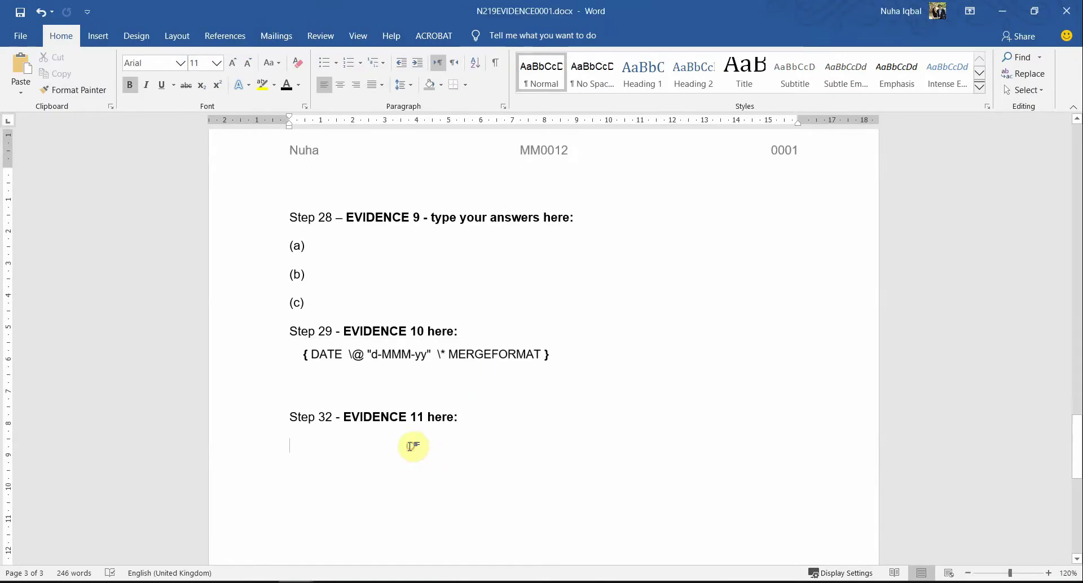
{"action": "left_click", "coordinate": [381, 433]}
{"action": "key", "text": "ctrl+v"}
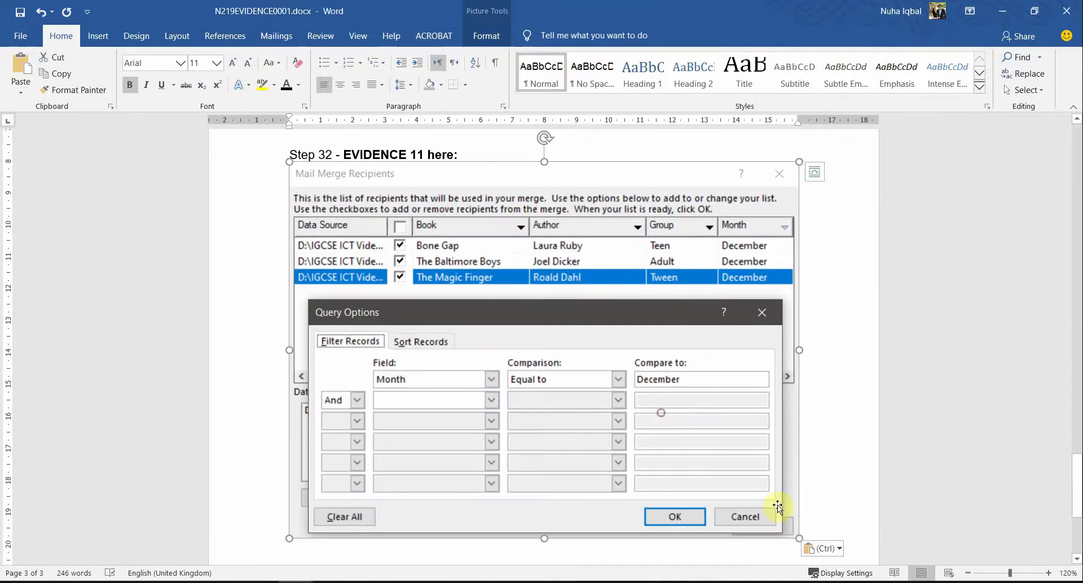
{"action": "left_click_drag", "start_coordinate": [797, 534], "coordinate": [614, 394]}
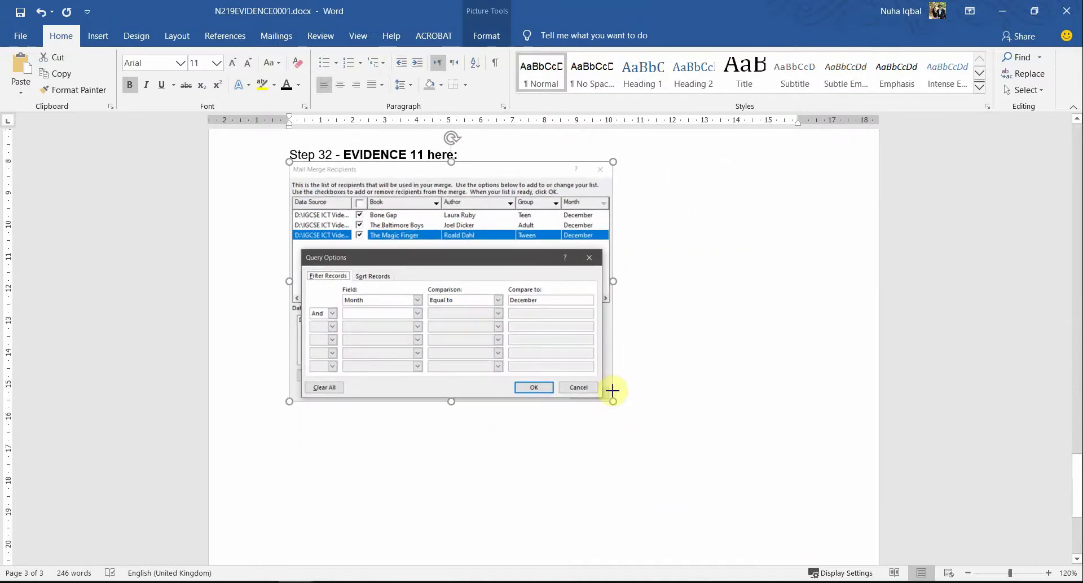
{"action": "left_click", "coordinate": [726, 424]}
Step: Switch to the exam paper and read step 33's merge, print, save and close instructions and the PRINTOUT 5 requirements
{"action": "key", "text": "alt+Tab"}
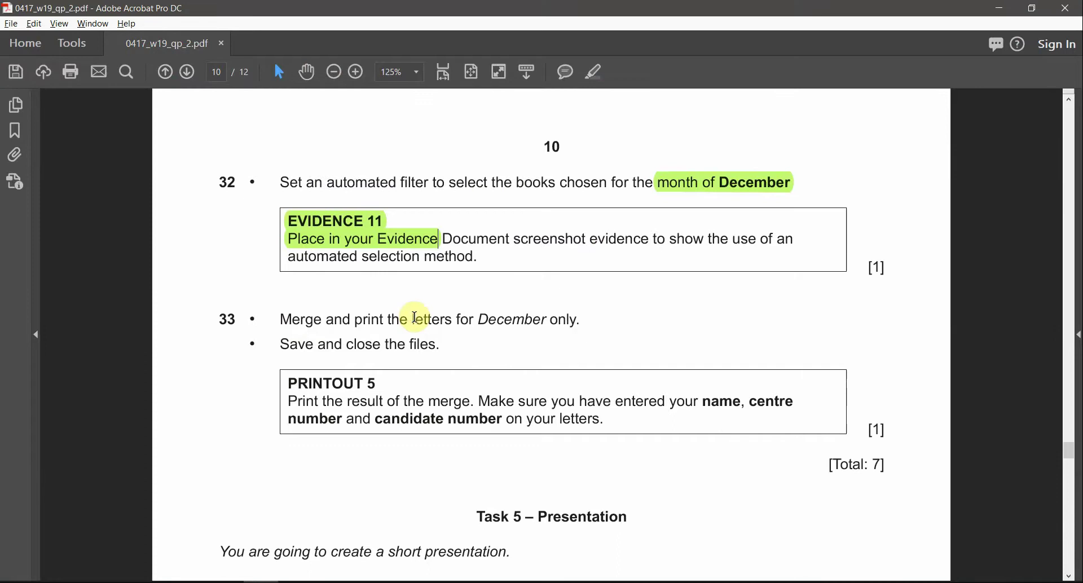
{"action": "left_click_drag", "start_coordinate": [413, 319], "coordinate": [576, 320]}
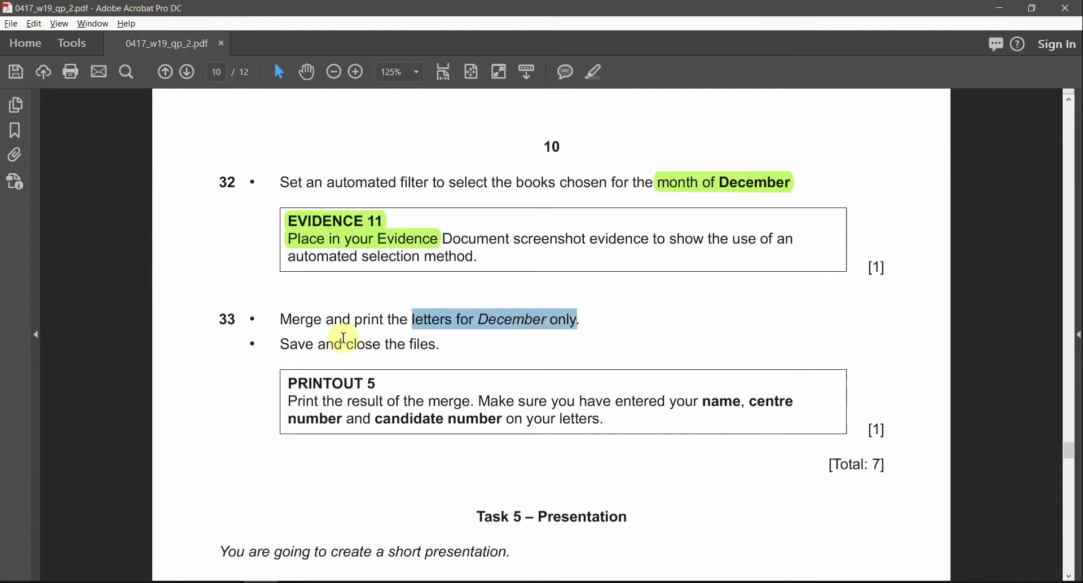
{"action": "left_click_drag", "start_coordinate": [344, 344], "coordinate": [438, 344]}
{"action": "scroll", "coordinate": [464, 403], "scroll_direction": "down", "scroll_amount": 1}
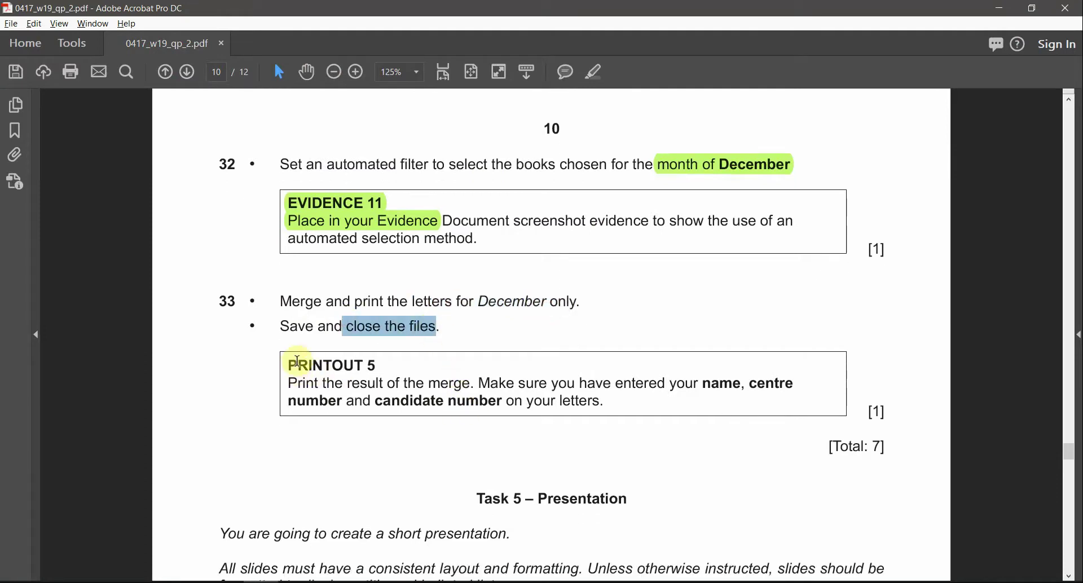
{"action": "left_click_drag", "start_coordinate": [298, 362], "coordinate": [393, 362]}
{"action": "left_click", "coordinate": [386, 390]}
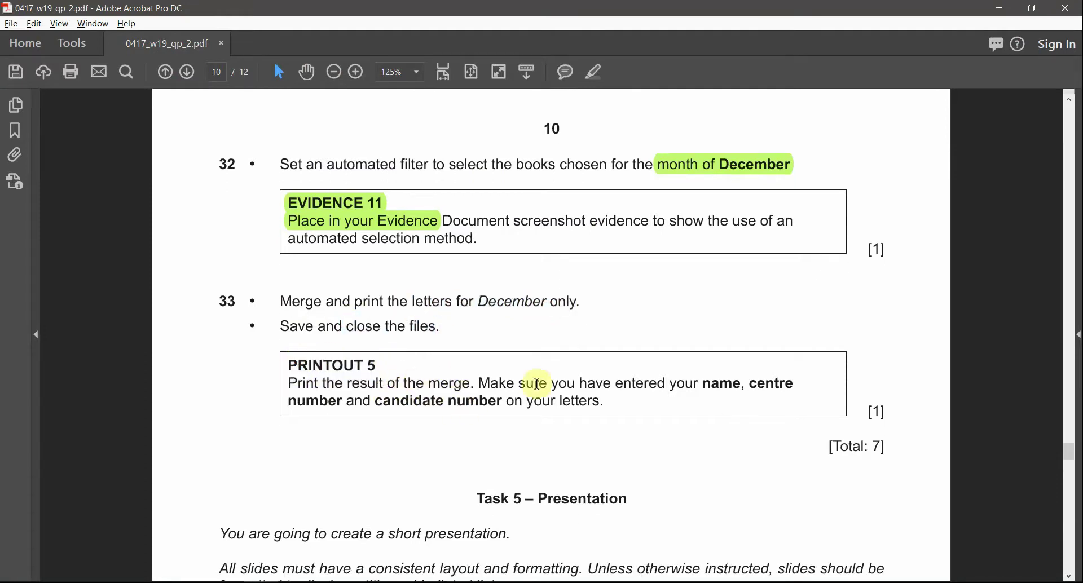
{"action": "left_click_drag", "start_coordinate": [475, 383], "coordinate": [348, 383]}
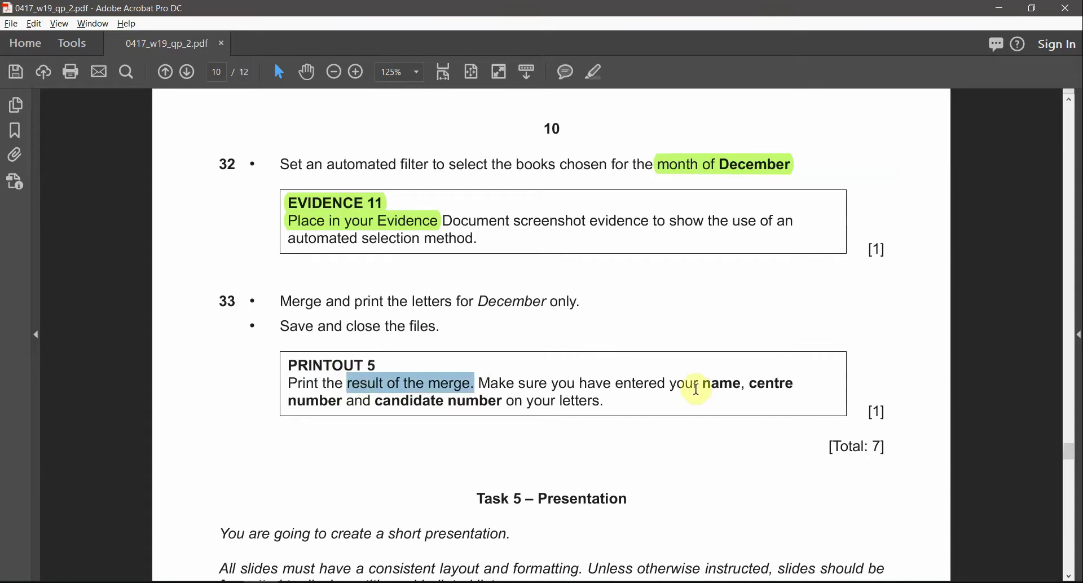
{"action": "left_click_drag", "start_coordinate": [701, 389], "coordinate": [712, 387]}
Step: Switch to N219CLUB.rtf in Word and merge all the filtered records into a new document of individual letters
{"action": "key", "text": "alt+Tab"}
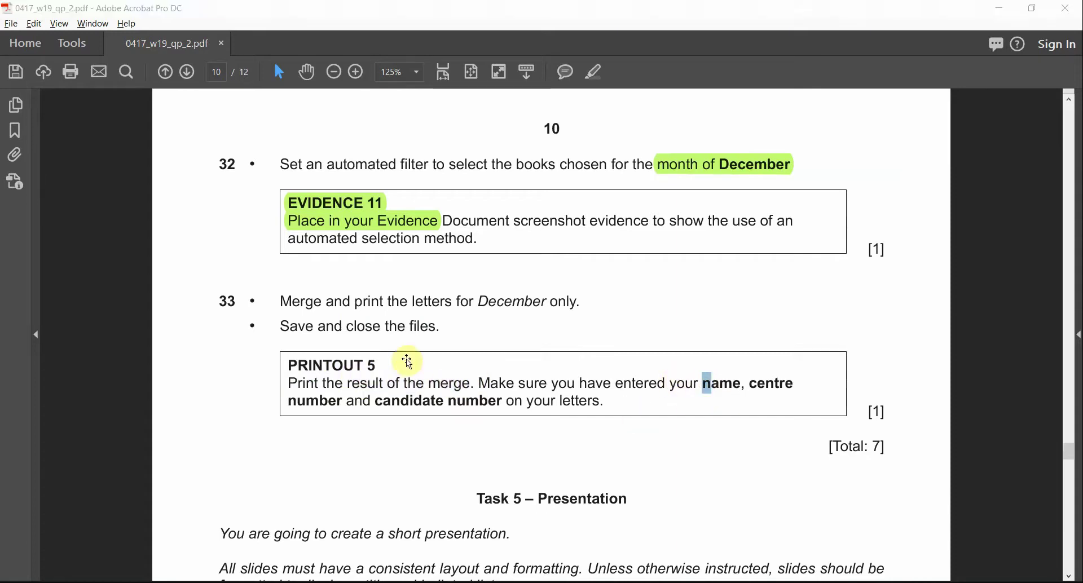
{"action": "key", "text": "alt+Tab"}
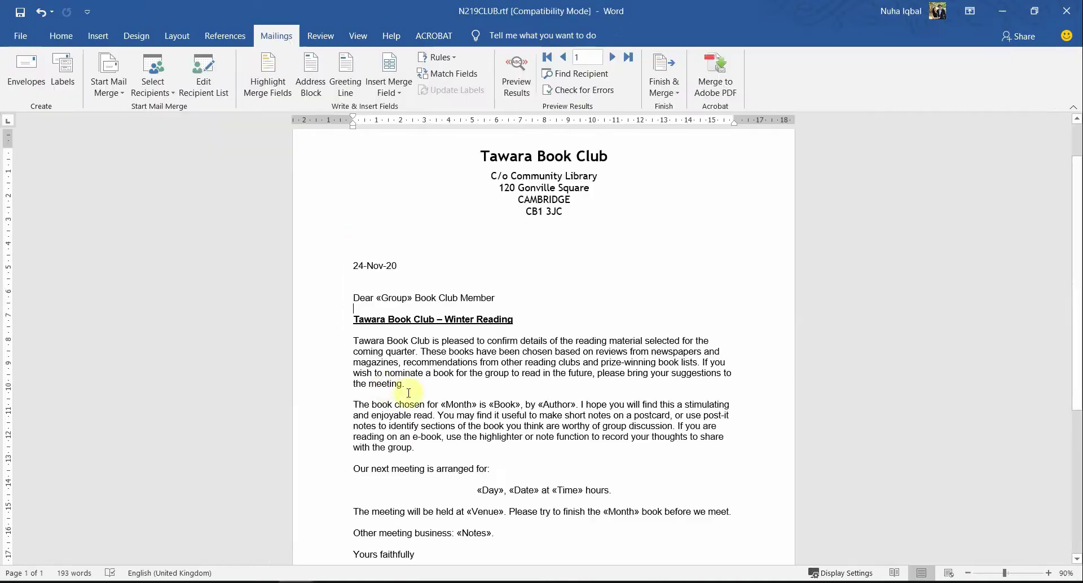
{"action": "scroll", "coordinate": [363, 387], "scroll_direction": "up", "scroll_amount": 1}
{"action": "scroll", "coordinate": [634, 198], "scroll_direction": "down", "scroll_amount": 2}
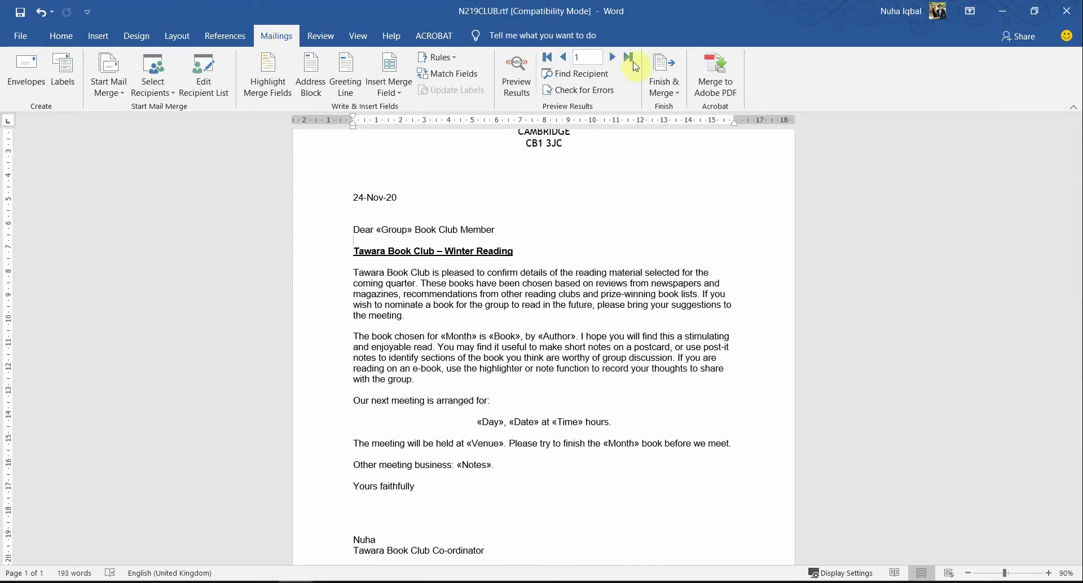
{"action": "left_click", "coordinate": [655, 93]}
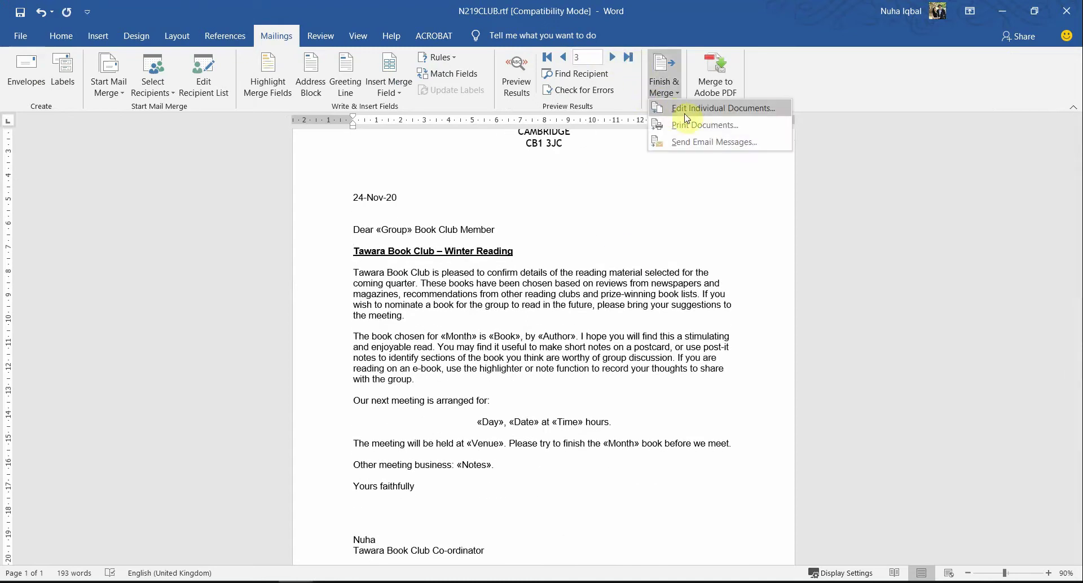
{"action": "left_click", "coordinate": [708, 109]}
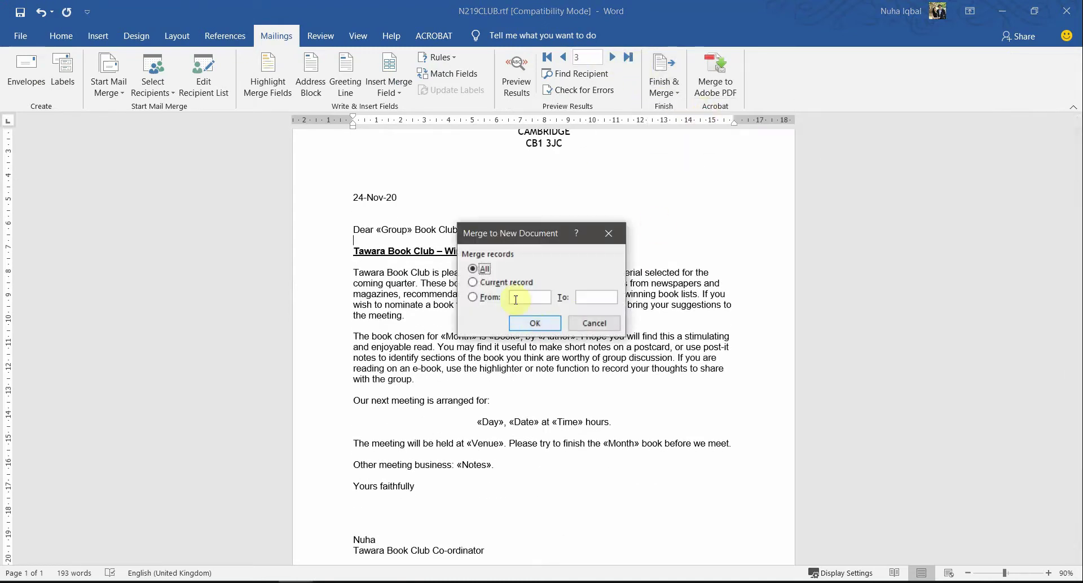
{"action": "left_click", "coordinate": [533, 325]}
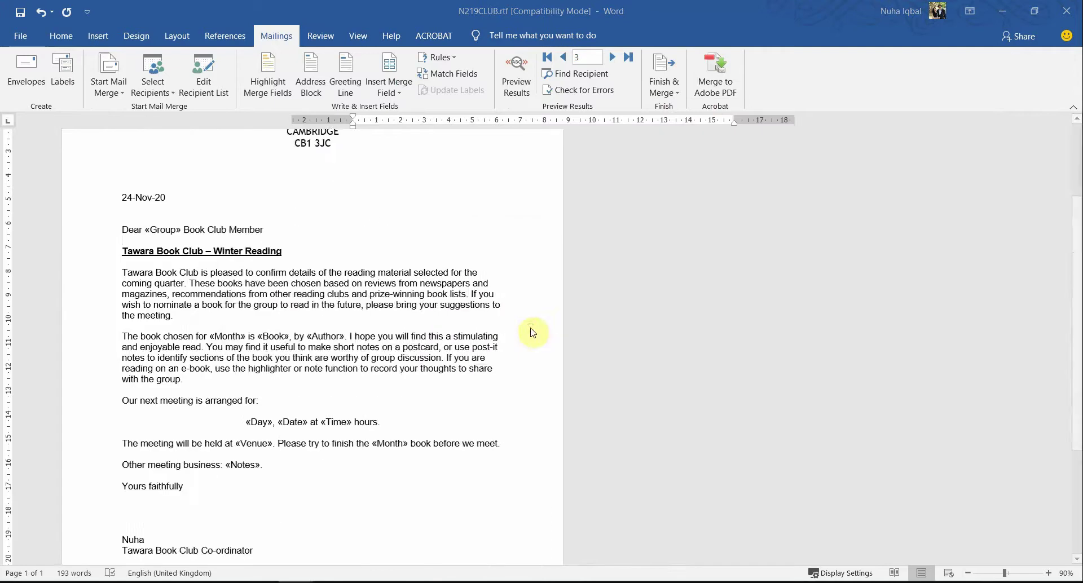
Step: Examine the merged December letters side by side, and check each page in the print preview
{"action": "scroll", "coordinate": [573, 363], "scroll_direction": "down", "scroll_amount": 10}
{"action": "scroll", "coordinate": [587, 395], "scroll_direction": "down", "scroll_amount": 5}
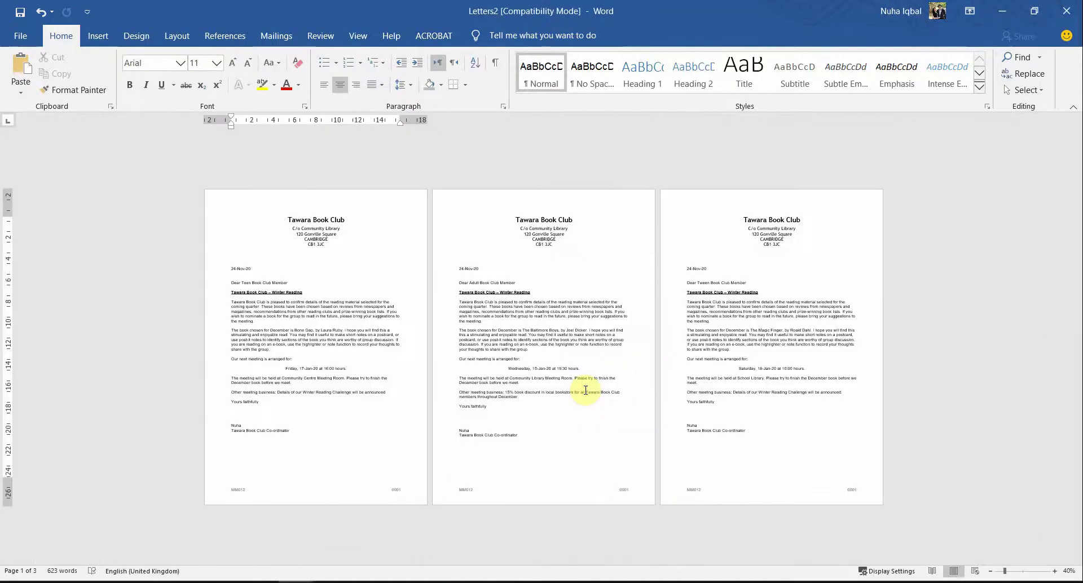
{"action": "scroll", "coordinate": [586, 390], "scroll_direction": "up", "scroll_amount": 2}
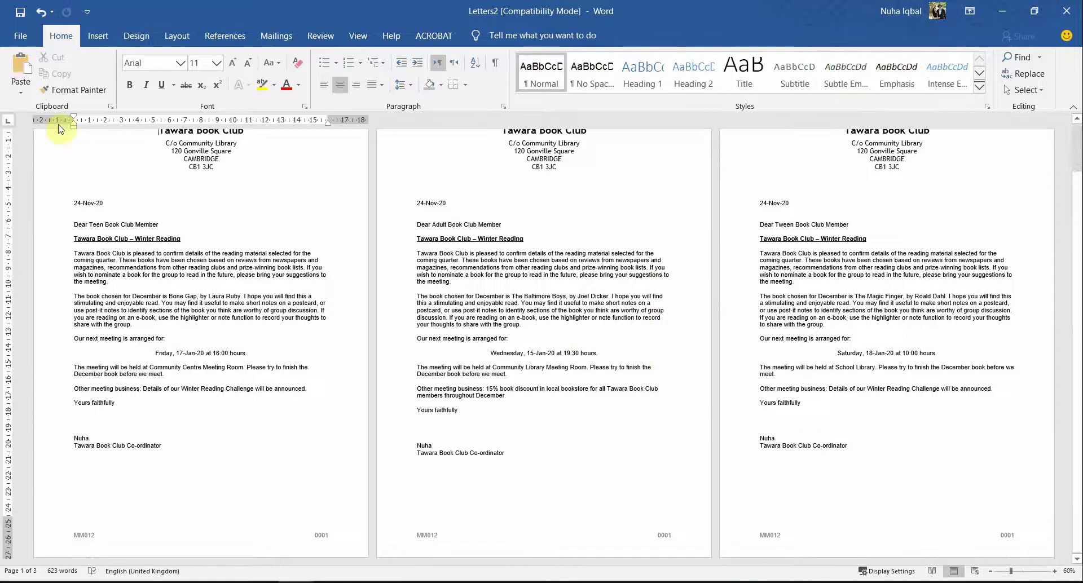
{"action": "left_click", "coordinate": [18, 36]}
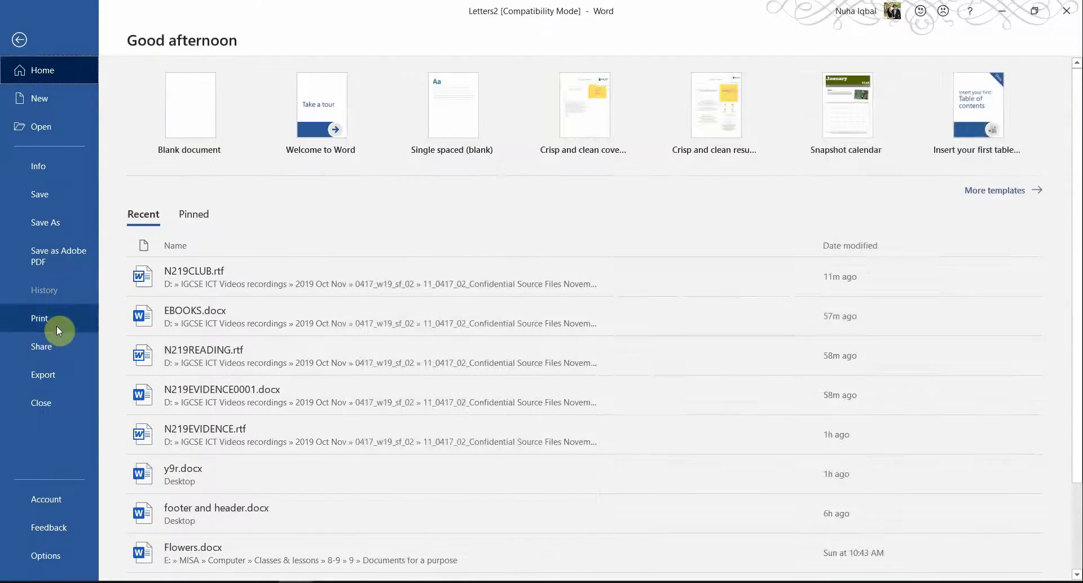
{"action": "left_click", "coordinate": [57, 326]}
{"action": "scroll", "coordinate": [866, 417], "scroll_direction": "down", "scroll_amount": 1}
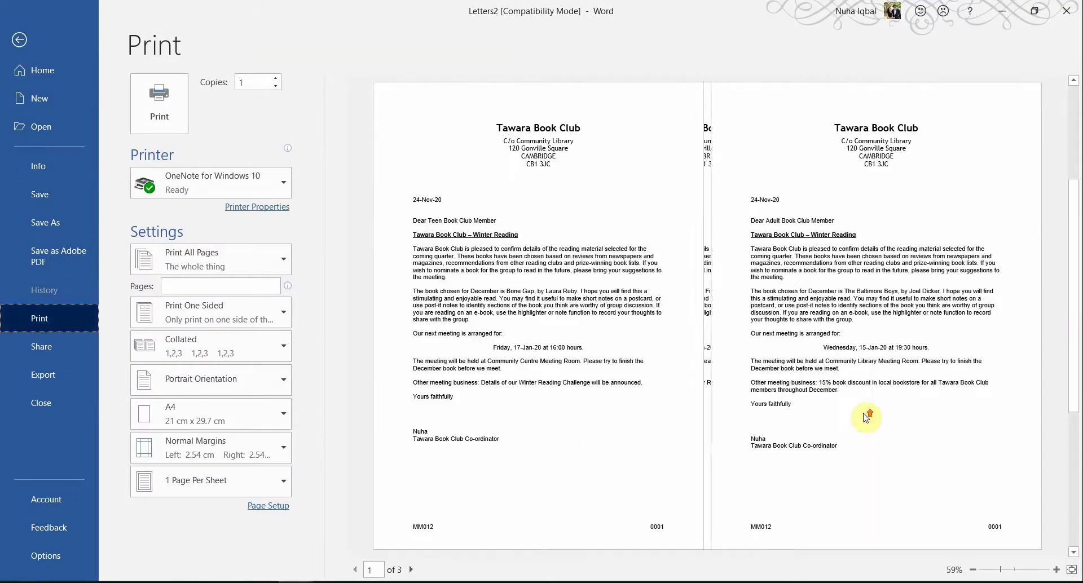
{"action": "scroll", "coordinate": [866, 417], "scroll_direction": "down", "scroll_amount": 2}
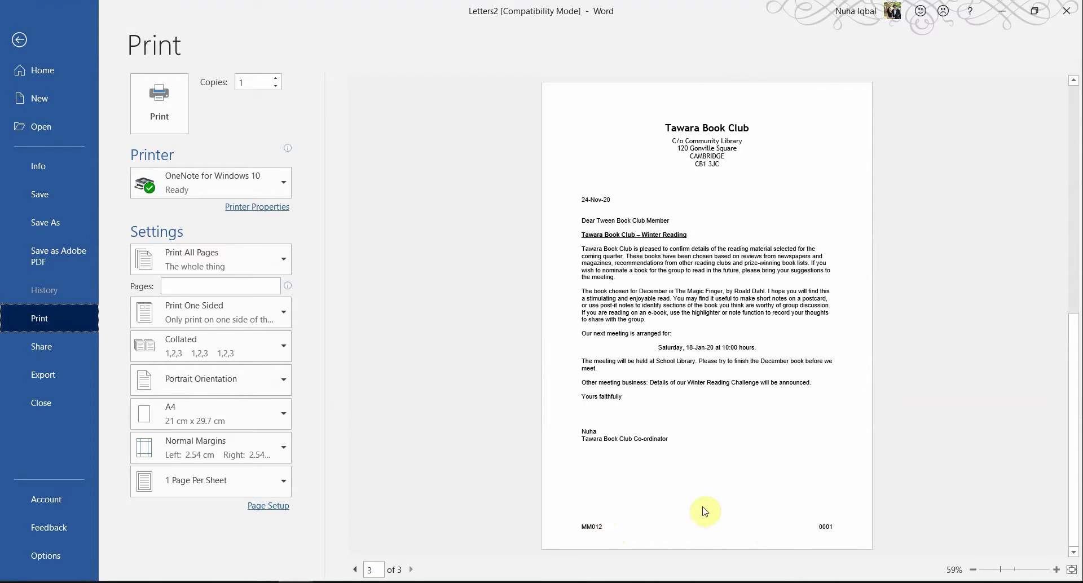
{"action": "scroll", "coordinate": [628, 389], "scroll_direction": "up", "scroll_amount": 1}
{"action": "scroll", "coordinate": [627, 389], "scroll_direction": "down", "scroll_amount": 1}
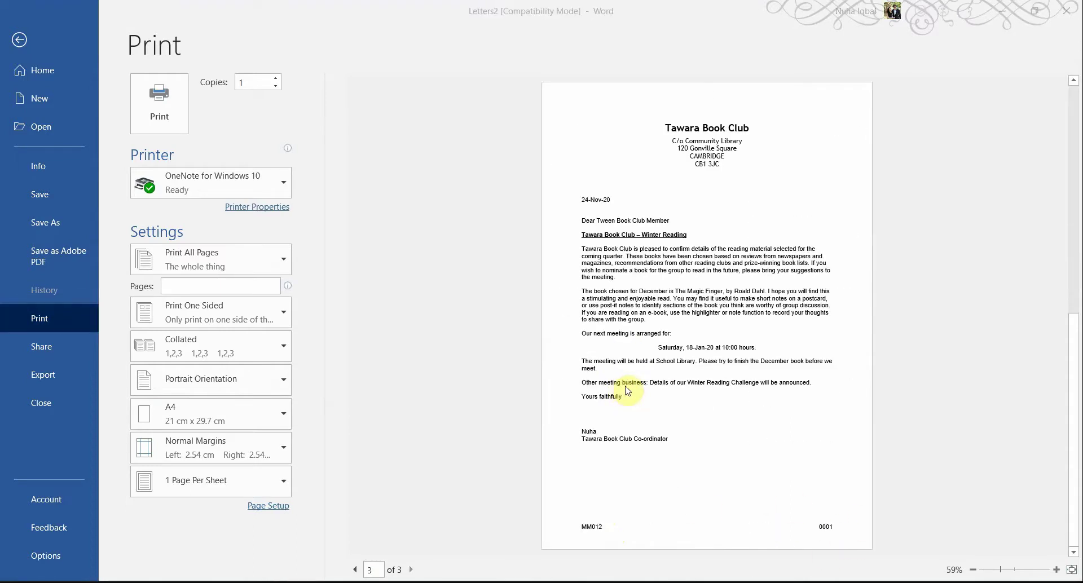
Step: Switch to the exam paper and highlight step 33's text from "Merge and print the letters" through "Print the result"
{"action": "key", "text": "alt+Tab"}
{"action": "scroll", "coordinate": [580, 339], "scroll_direction": "down", "scroll_amount": 1}
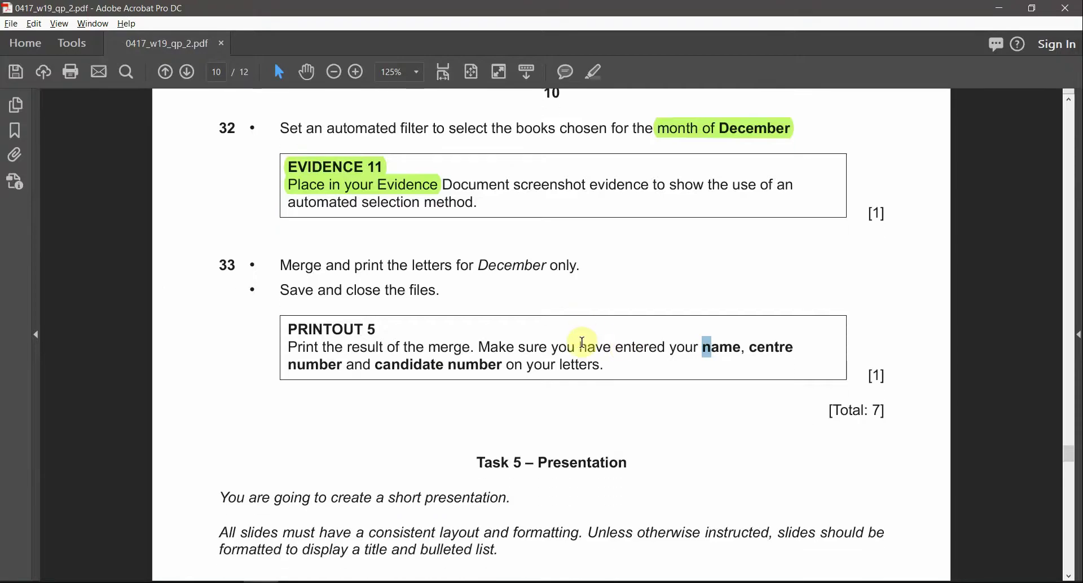
{"action": "left_click", "coordinate": [368, 269]}
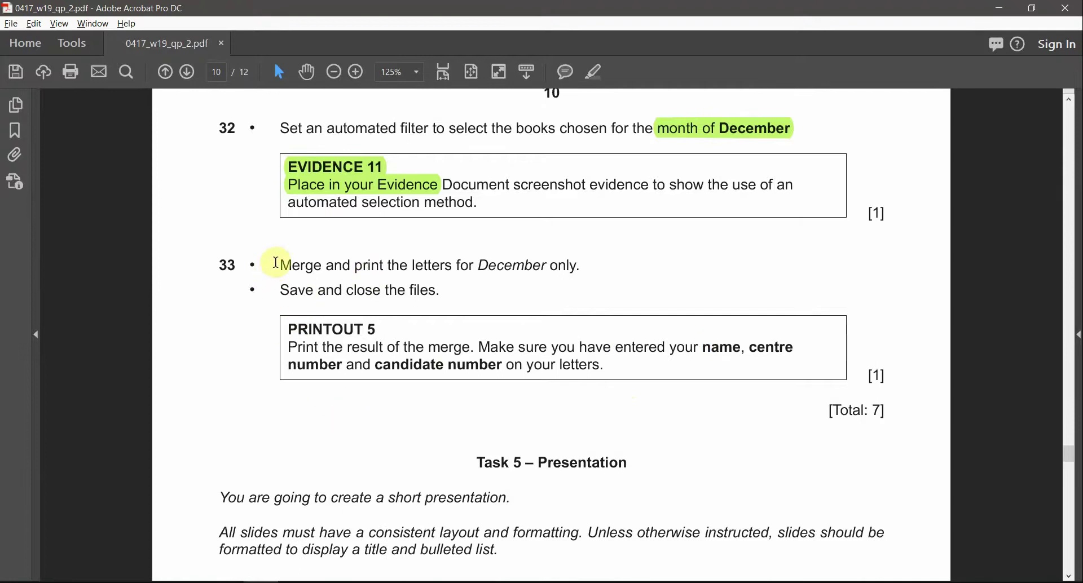
{"action": "left_click_drag", "start_coordinate": [276, 263], "coordinate": [384, 348]}
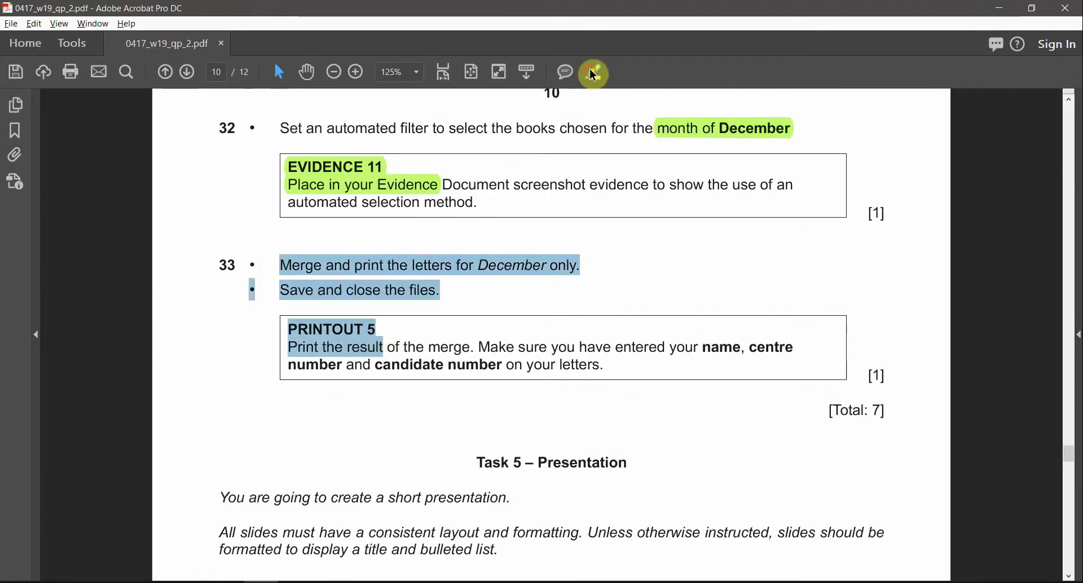